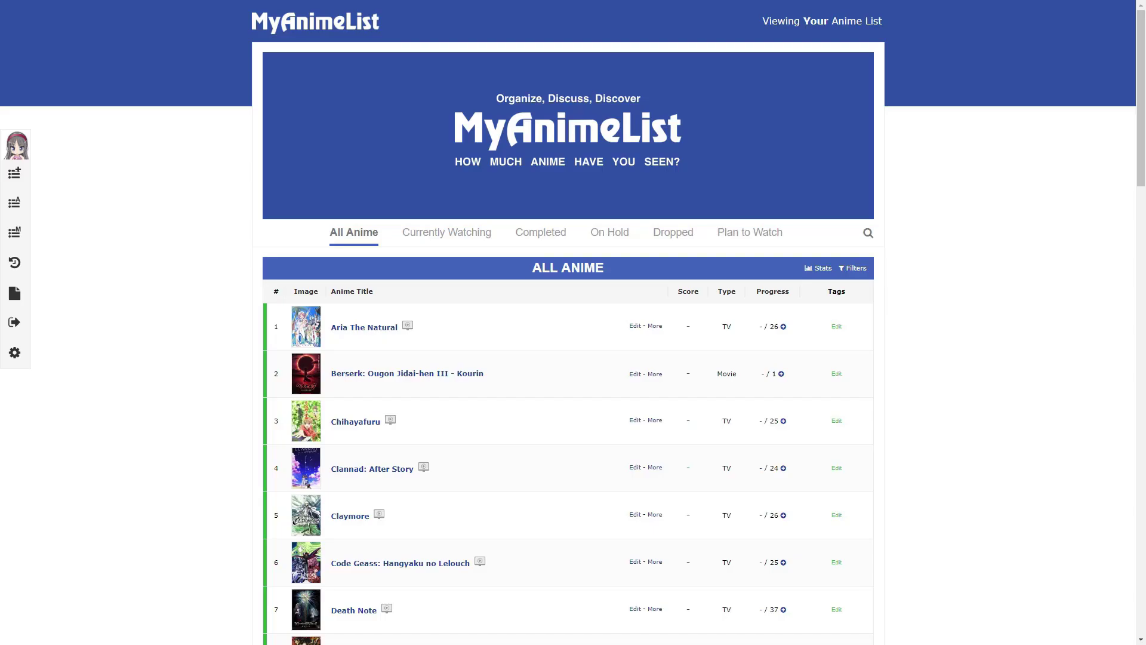
- Scroll through the modern anime list, then hover a classic-list title to preview its cover
{"action": "scroll", "coordinate": [568, 346], "scroll_direction": "down", "scroll_amount": 3}
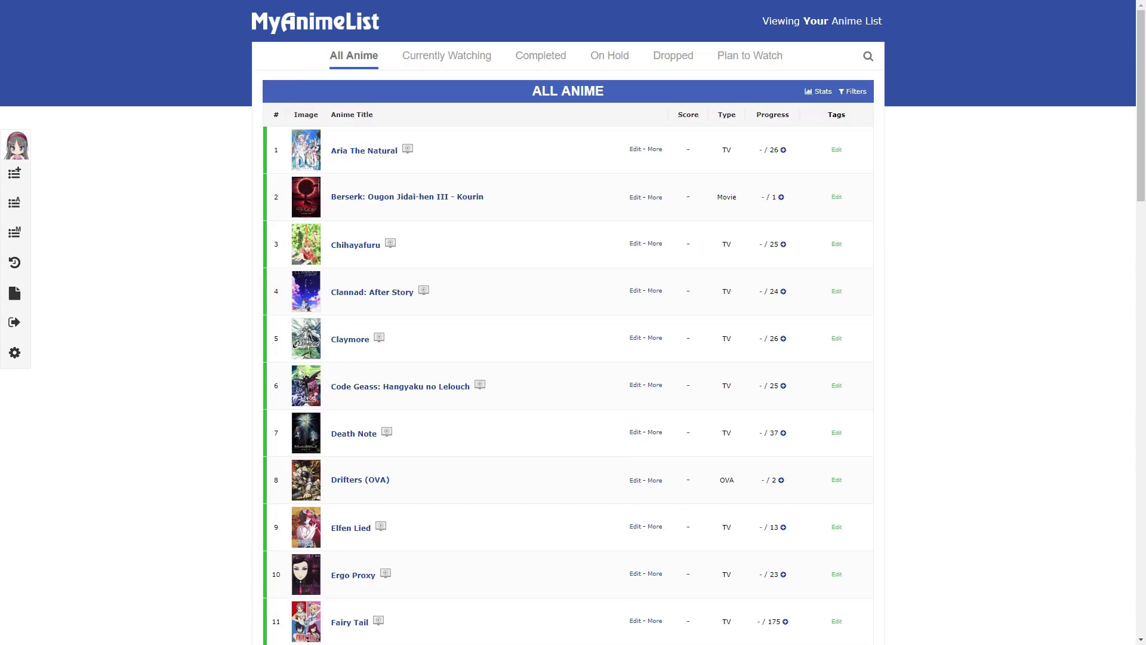
{"action": "scroll", "coordinate": [567, 346], "scroll_direction": "up", "scroll_amount": 6}
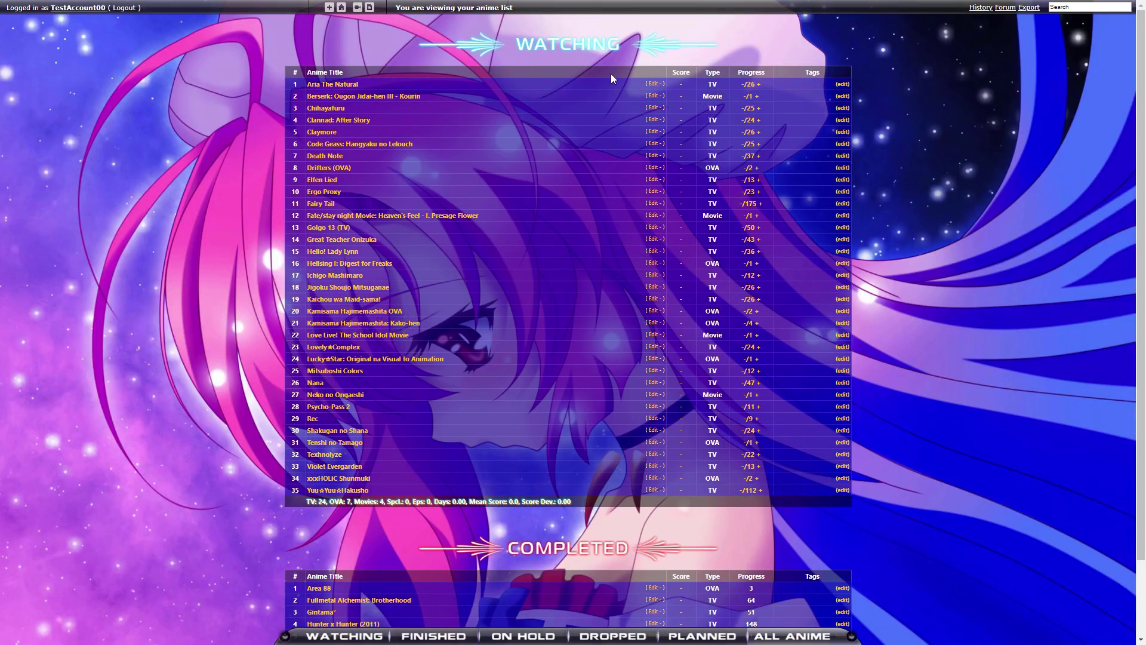
{"action": "mouse_move", "coordinate": [600, 81]}
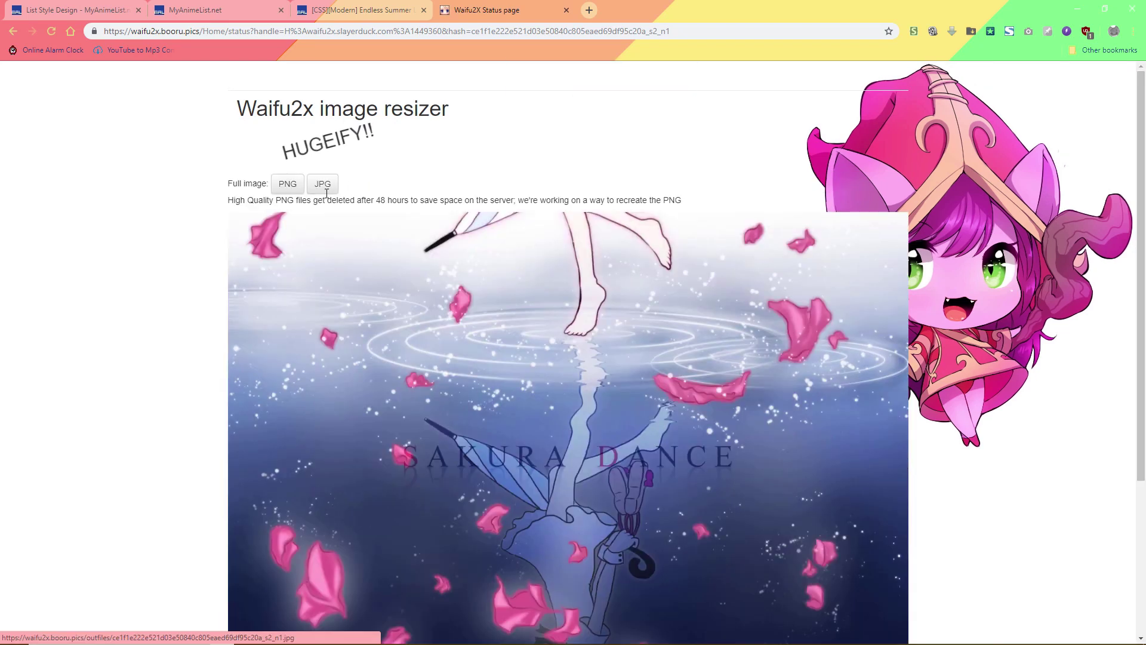
- Open the upscaled Waifu2x image as a full-size JPG and zoom it to 100%
{"action": "left_click", "coordinate": [427, 324]}
{"action": "left_click", "coordinate": [550, 396]}
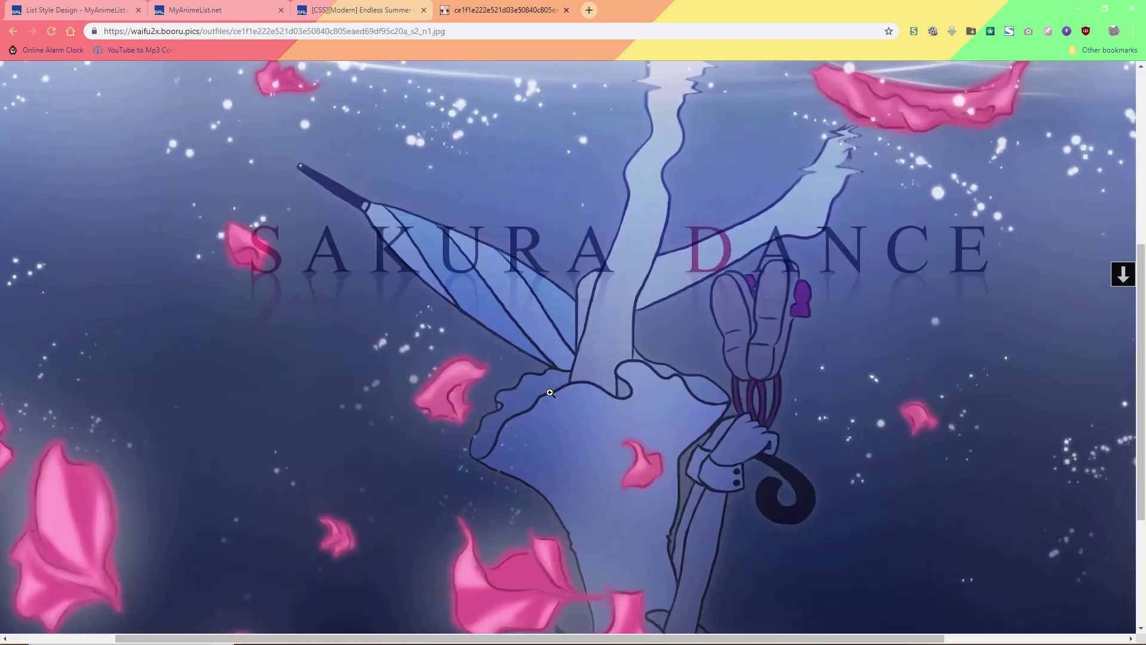
{"action": "scroll", "coordinate": [563, 329], "scroll_direction": "up", "scroll_amount": 5}
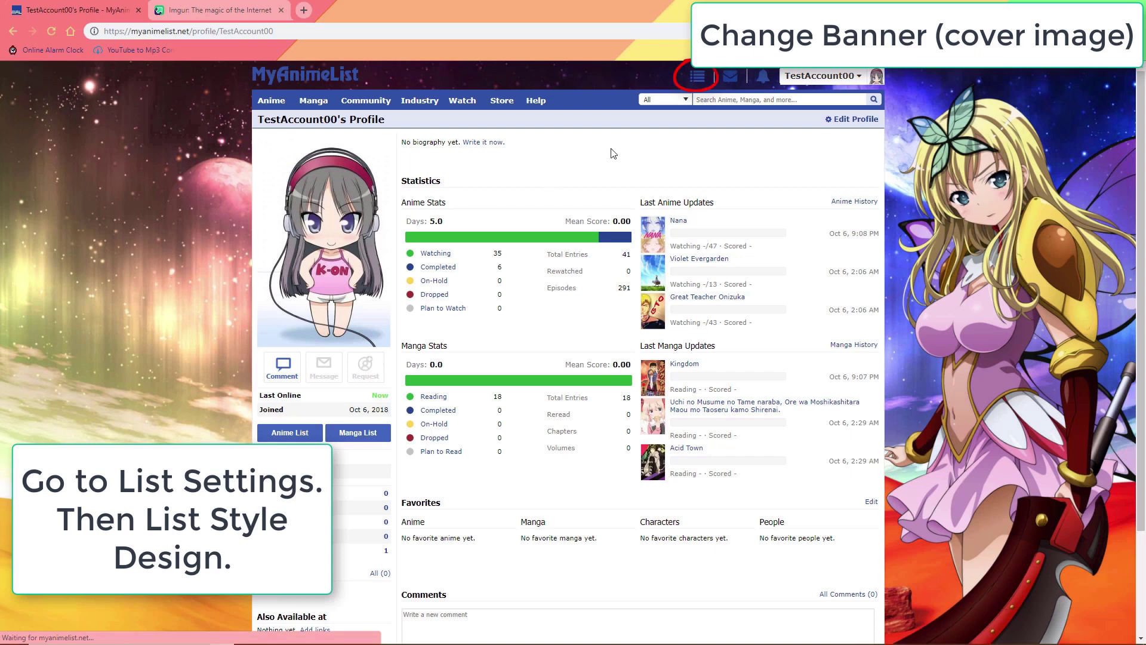
- Go to List Settings > List Style Design and open the Default Theme's customization page
{"action": "left_click", "coordinate": [697, 78]}
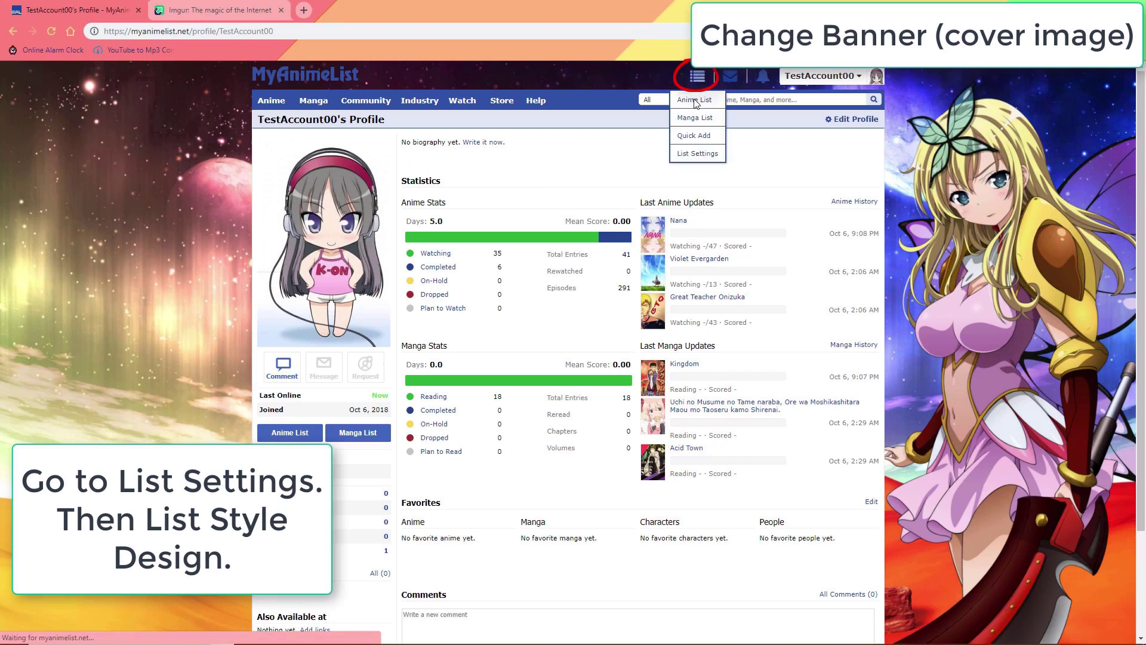
{"action": "left_click", "coordinate": [691, 157]}
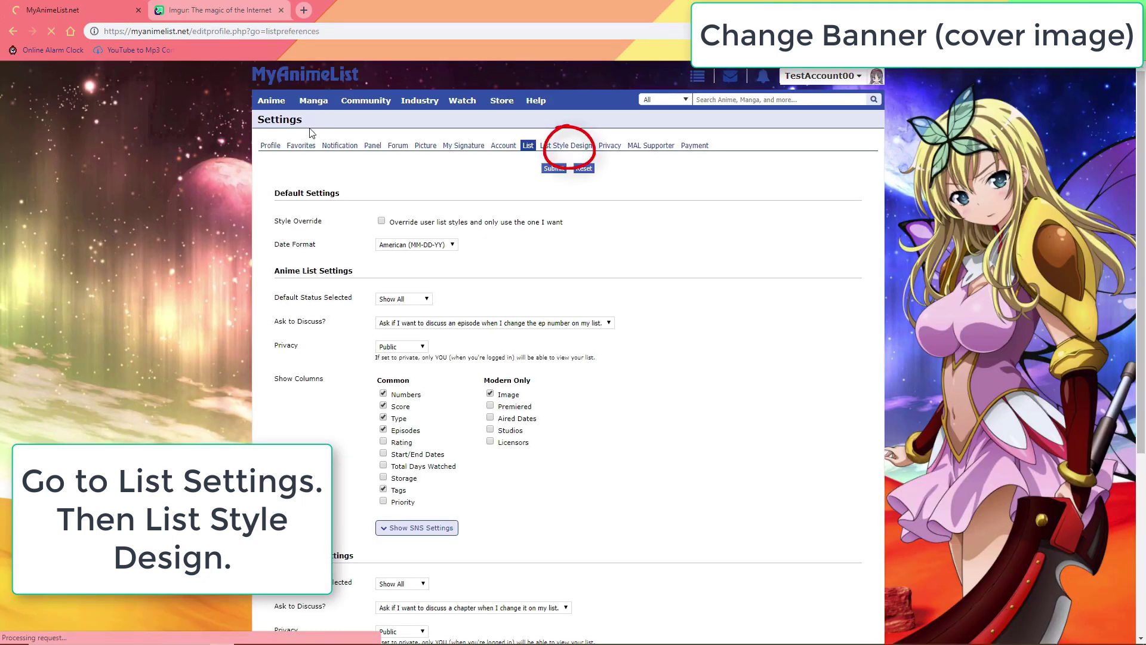
{"action": "left_click", "coordinate": [565, 155]}
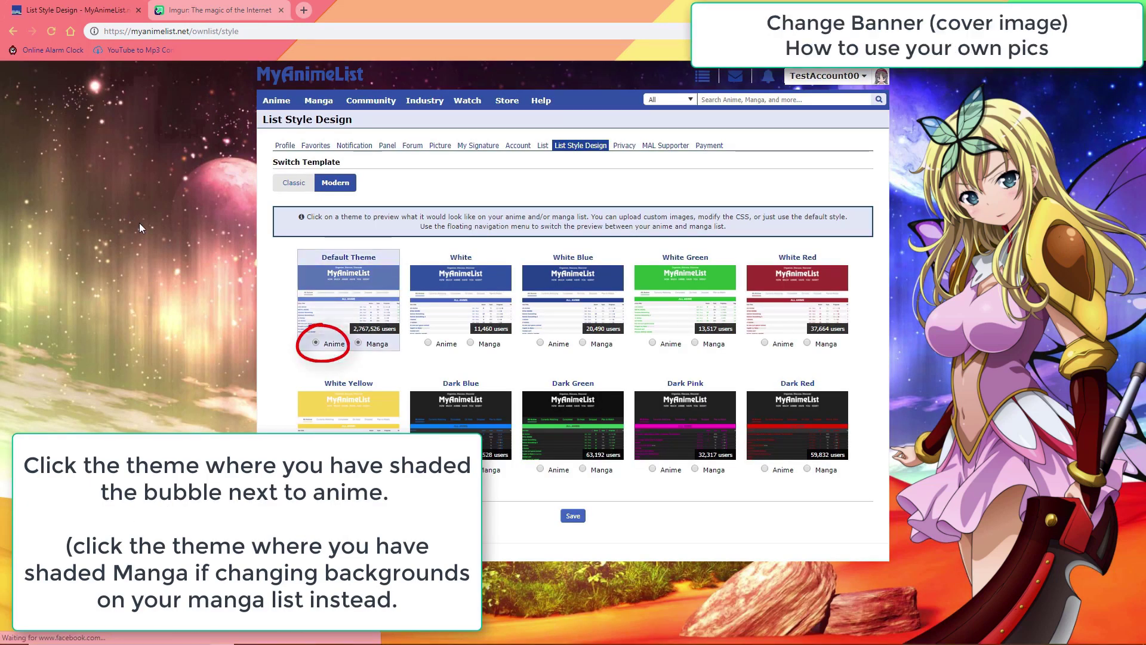
{"action": "left_click", "coordinate": [355, 289]}
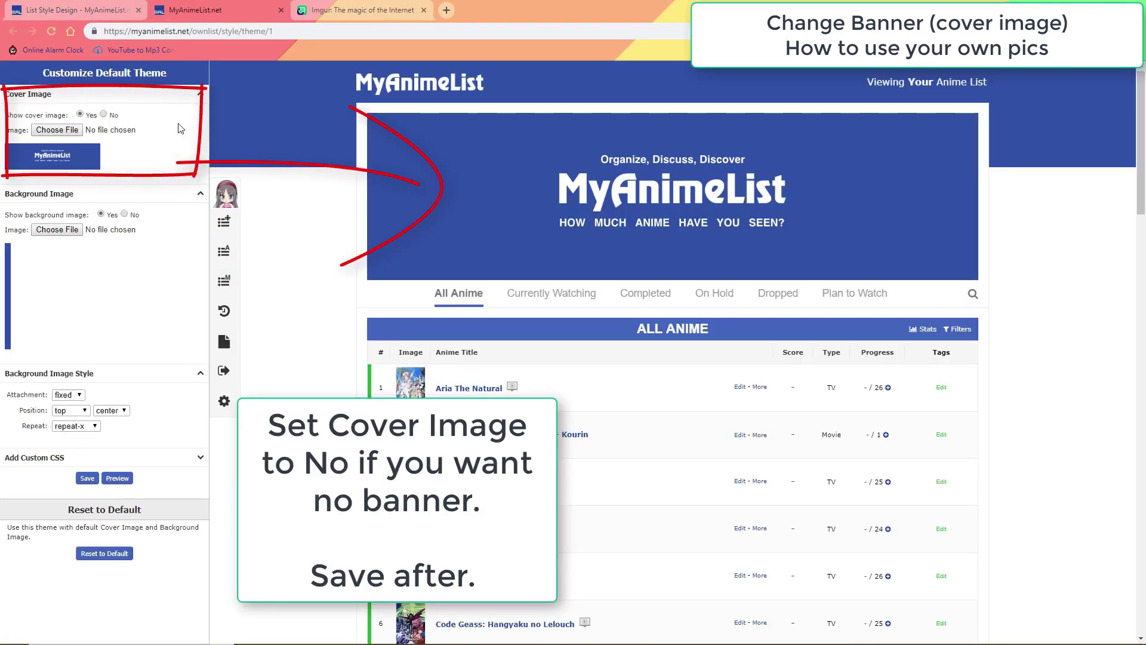
- Save the theme with no cover banner, then re-enable it using the first Downloads image
{"action": "left_click", "coordinate": [104, 114]}
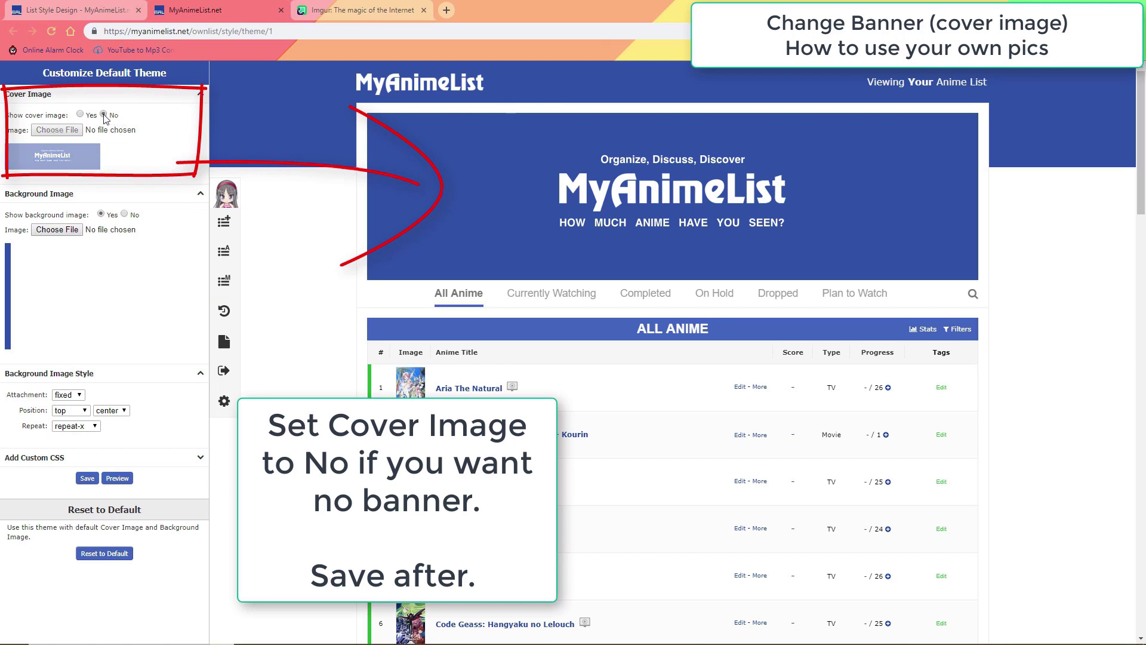
{"action": "left_click", "coordinate": [85, 481]}
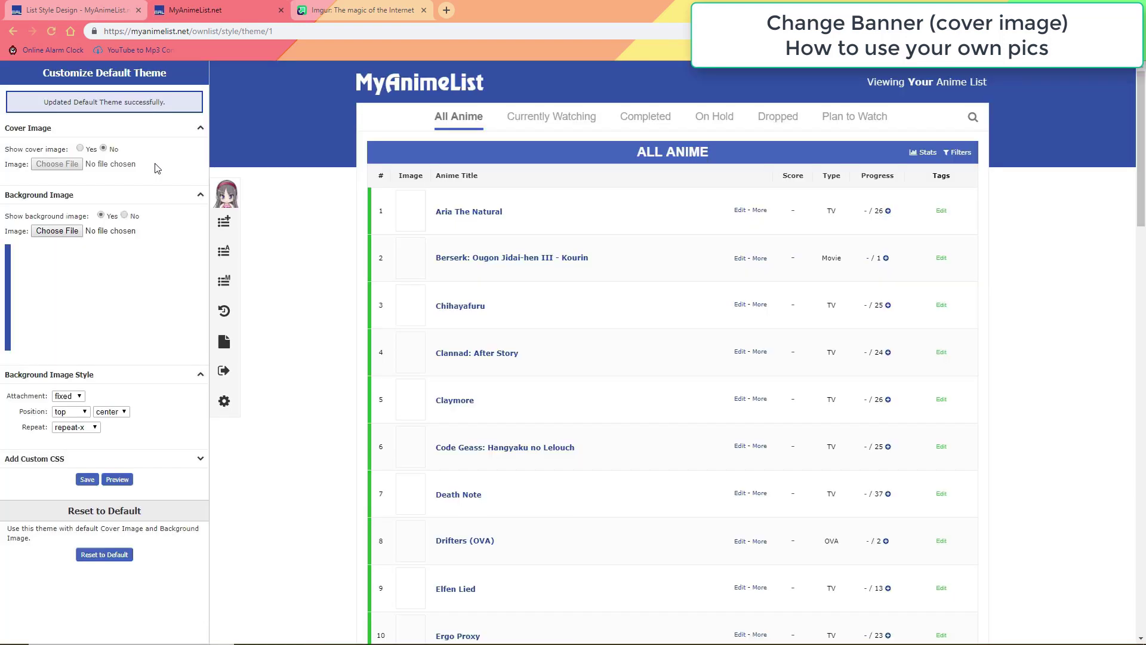
{"action": "left_click", "coordinate": [79, 149]}
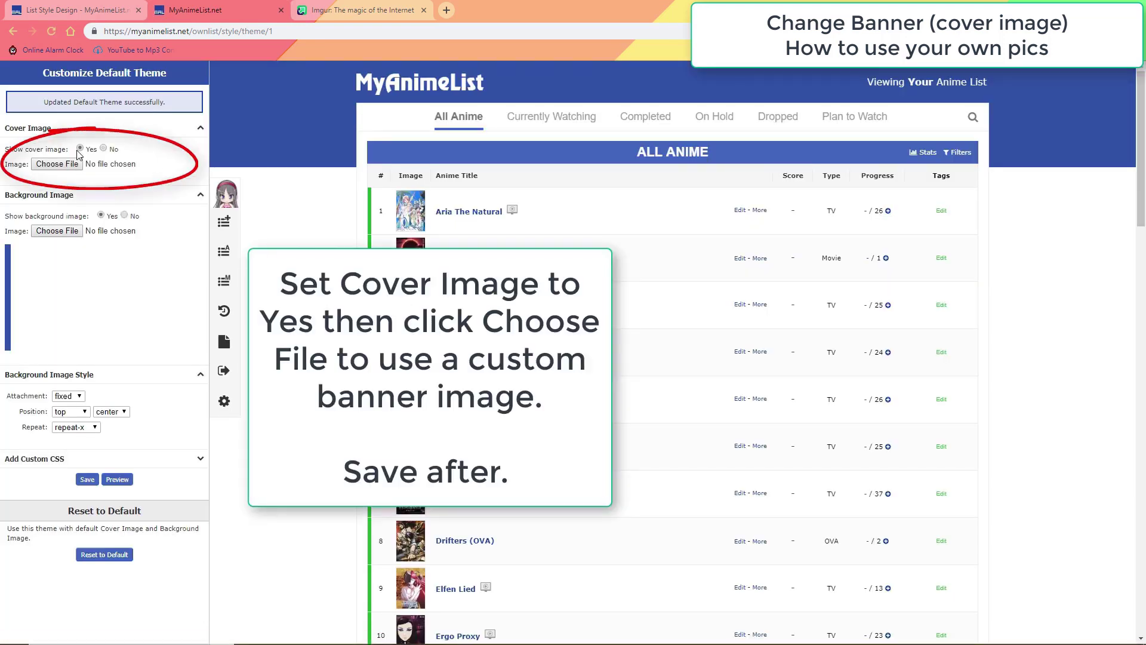
{"action": "left_click", "coordinate": [43, 166]}
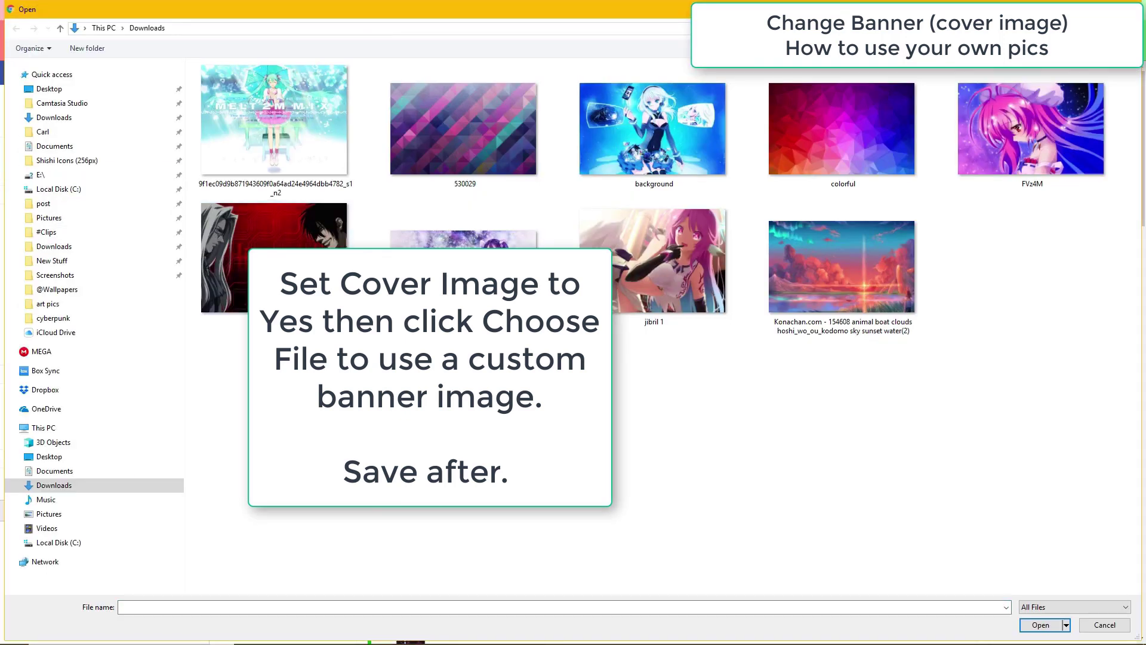
{"action": "double_click", "coordinate": [274, 120]}
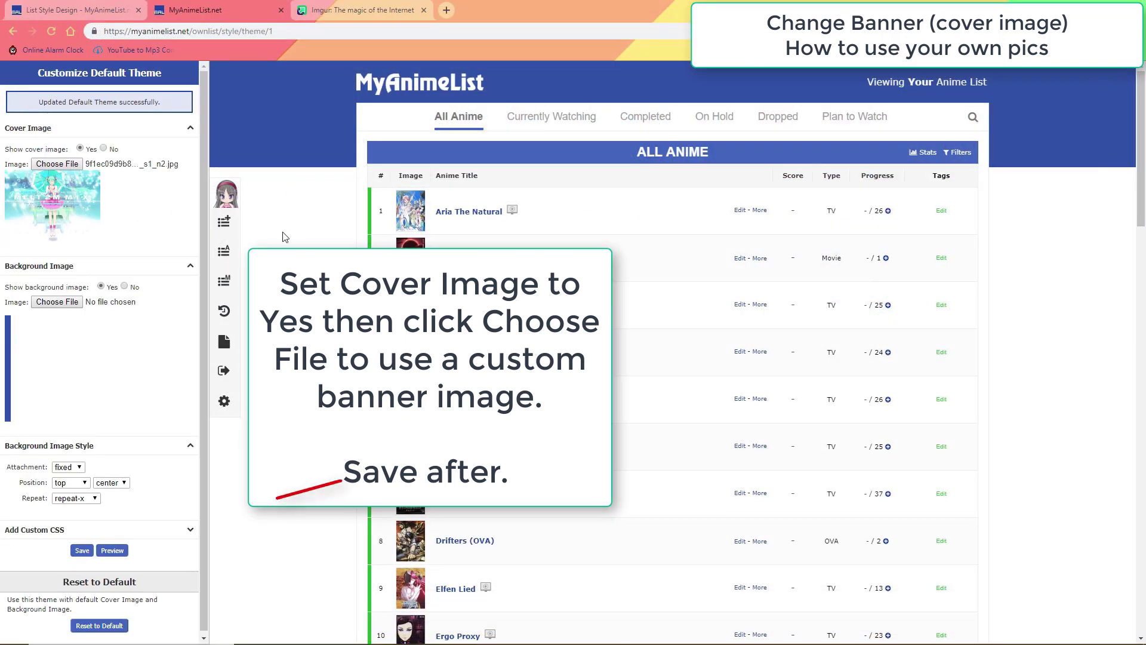
{"action": "left_click", "coordinate": [82, 552]}
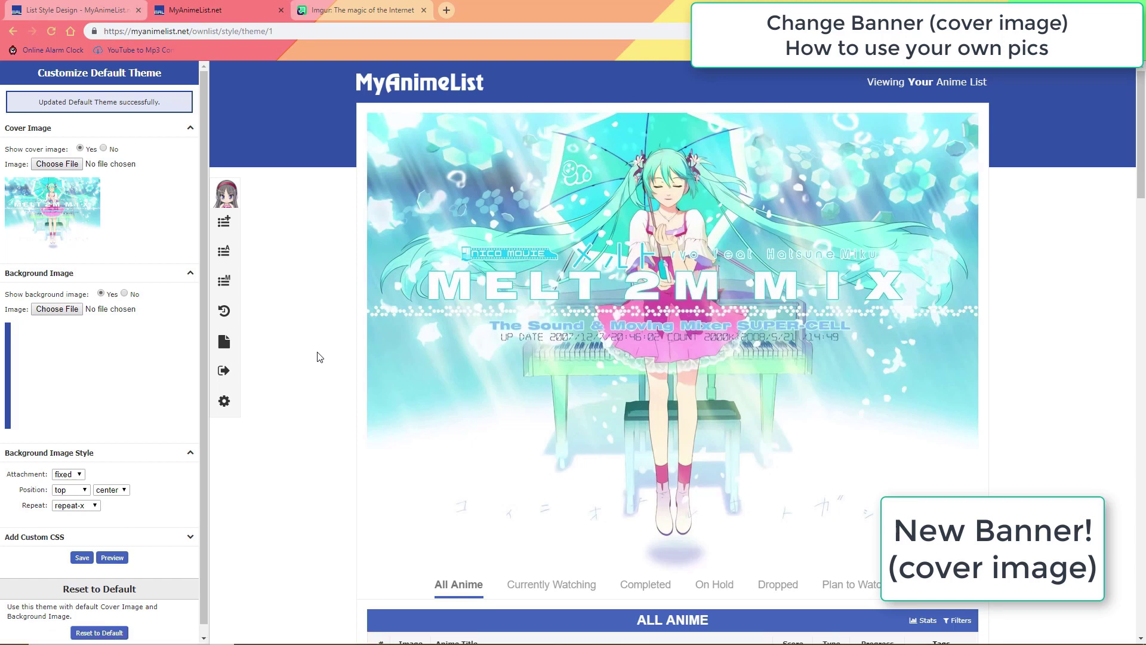
- Try the Hestia Wallpaper as the banner and see it rejected as 1.26 MB, over 1 MB
{"action": "left_click", "coordinate": [60, 165]}
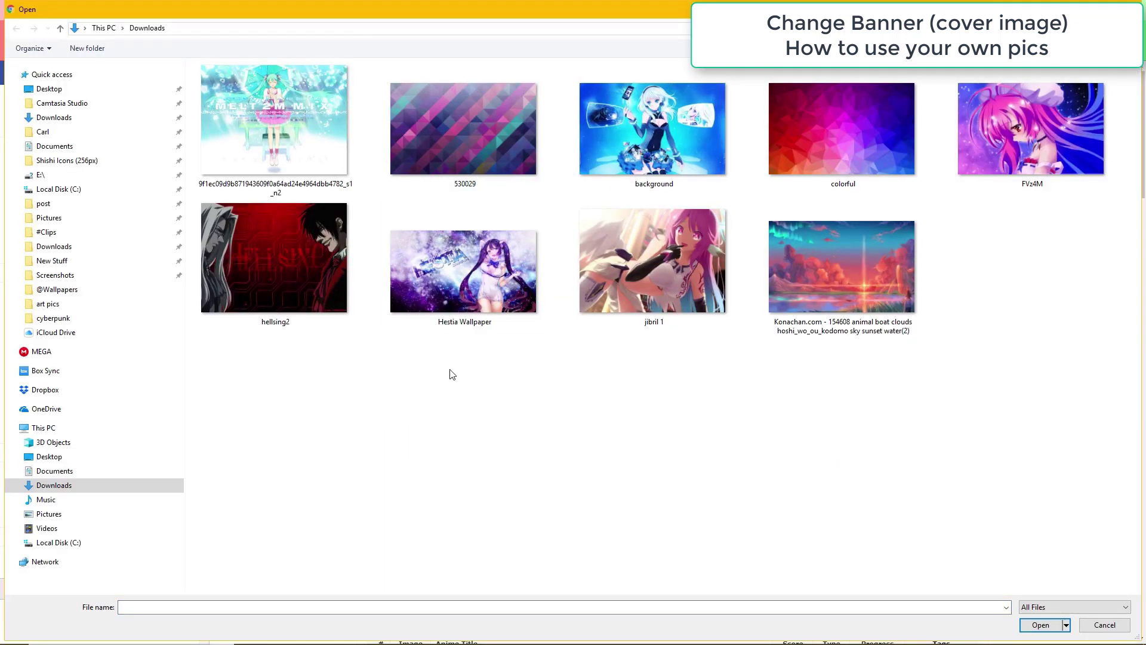
{"action": "double_click", "coordinate": [463, 272]}
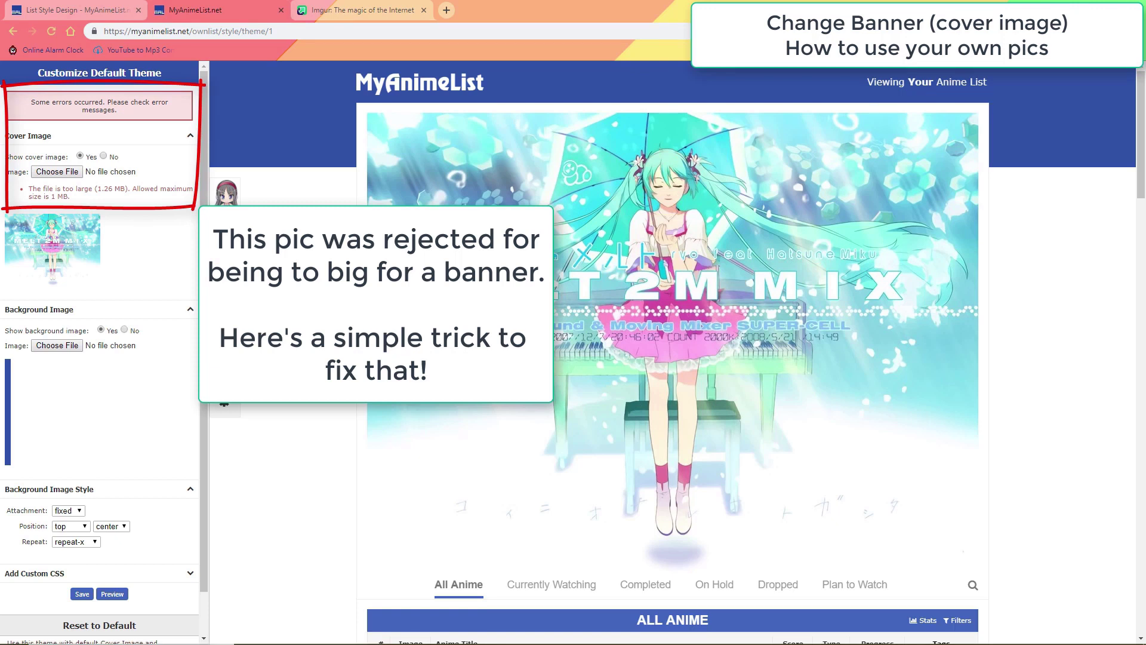
{"action": "left_click", "coordinate": [359, 10]}
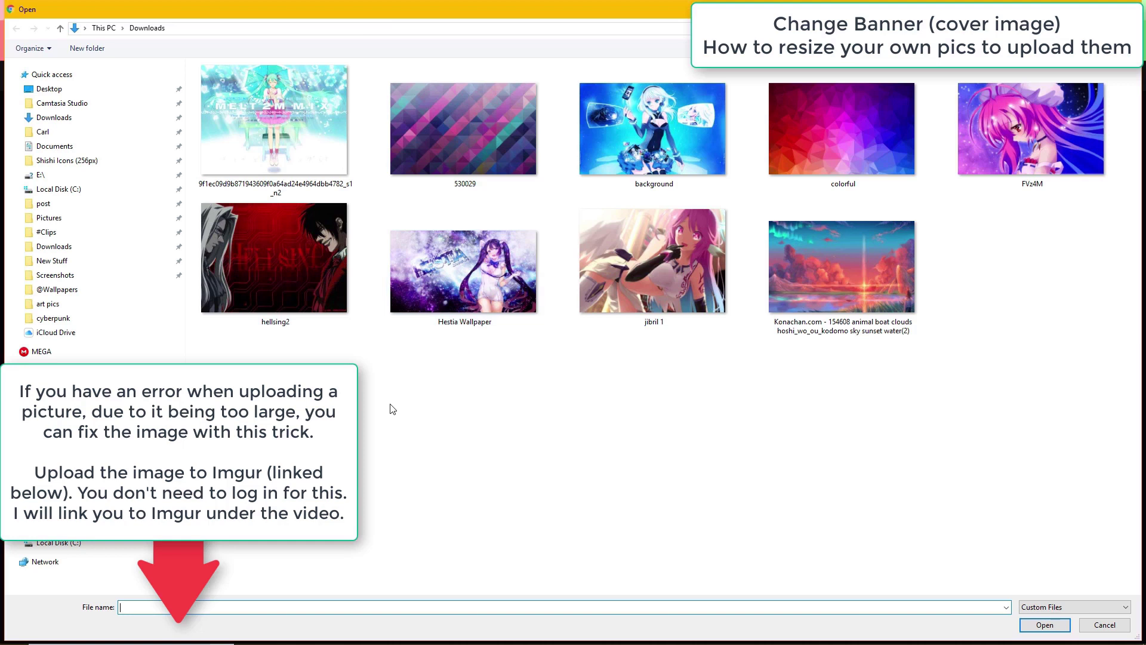
- Upload the Hestia Wallpaper to Imgur and open it in the image editor
{"action": "left_click", "coordinate": [485, 299]}
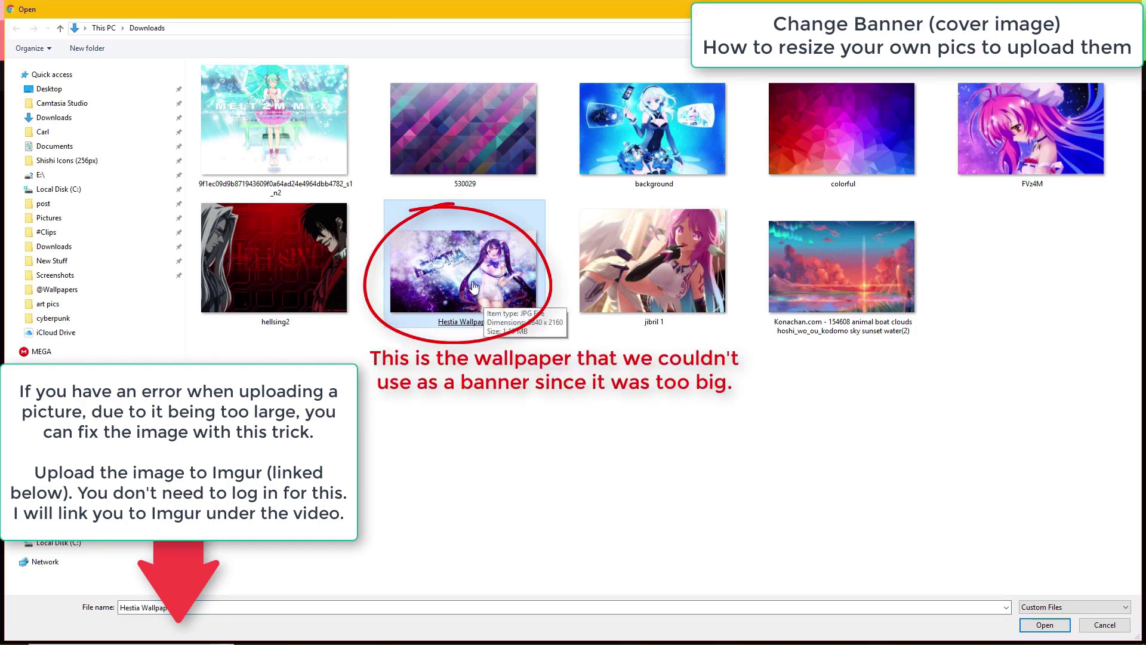
{"action": "double_click", "coordinate": [474, 287]}
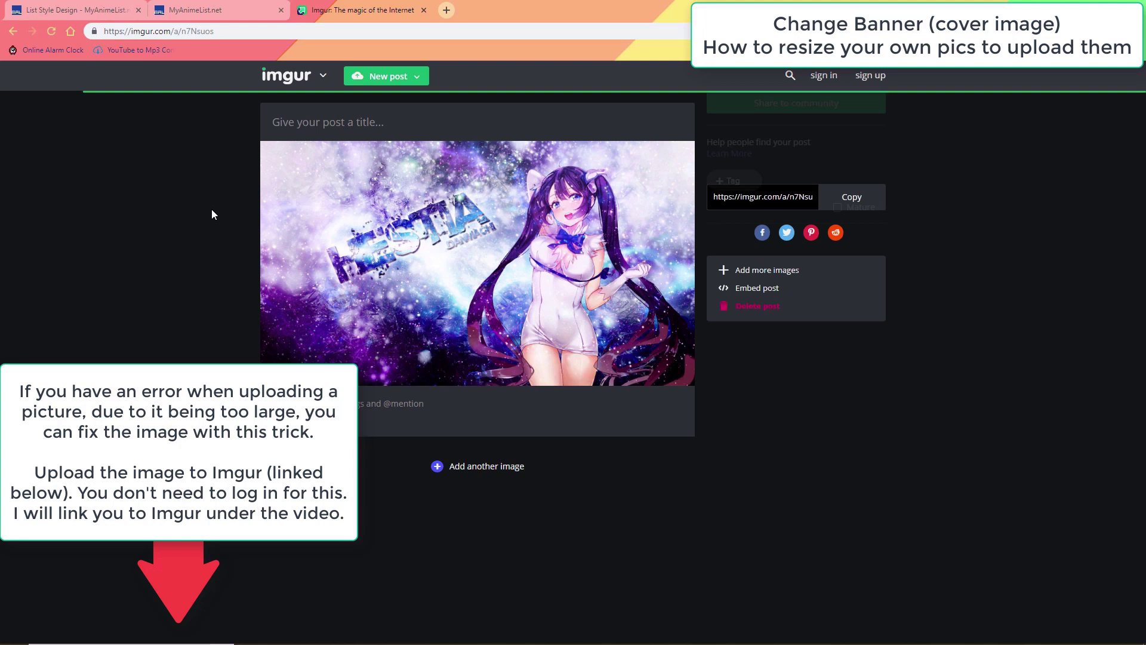
{"action": "left_click", "coordinate": [666, 167]}
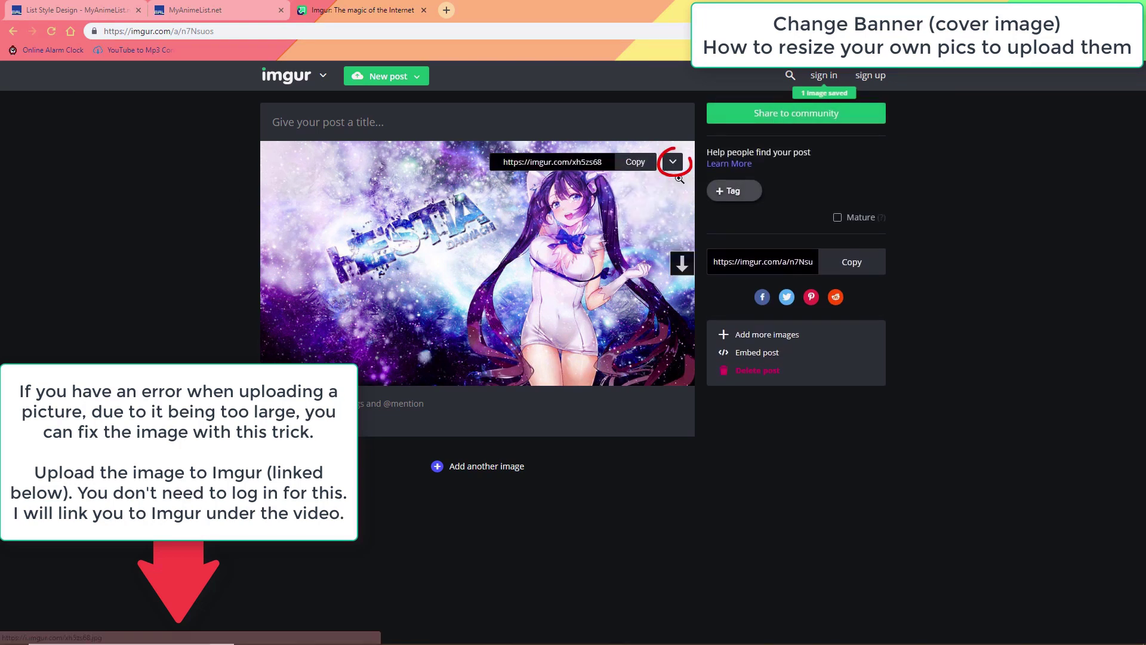
{"action": "left_click", "coordinate": [669, 166]}
{"action": "left_click", "coordinate": [649, 192]}
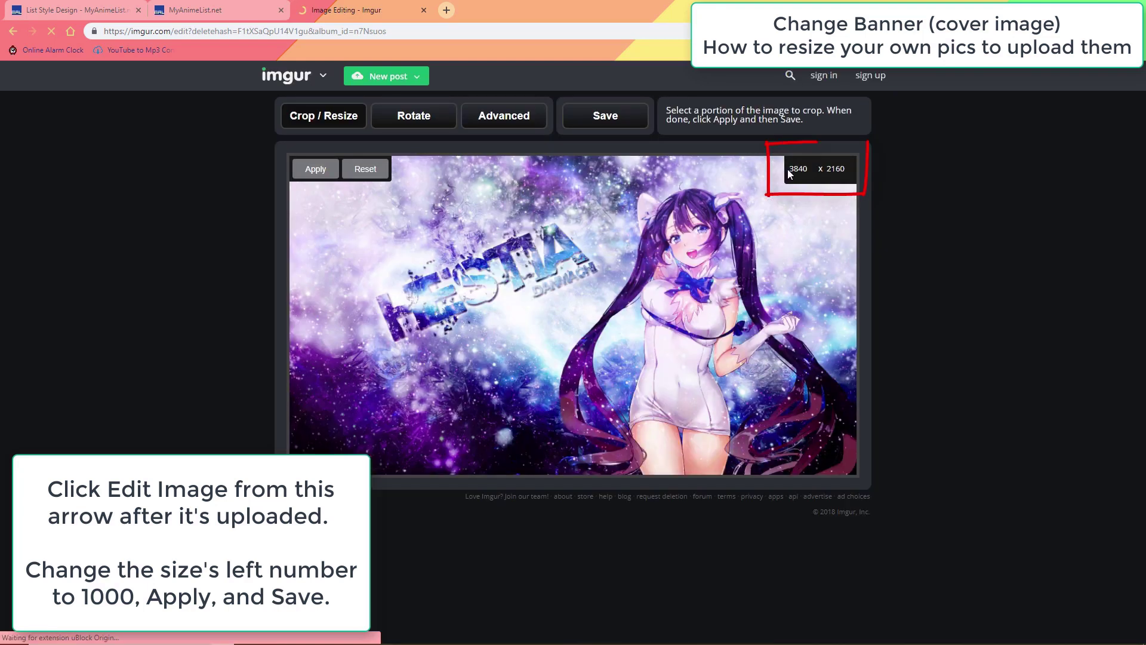
- Change the image width from 3840 to 1000 (1000 x 563), apply it, and save
{"action": "left_click", "coordinate": [790, 169]}
{"action": "double_click", "coordinate": [790, 169]}
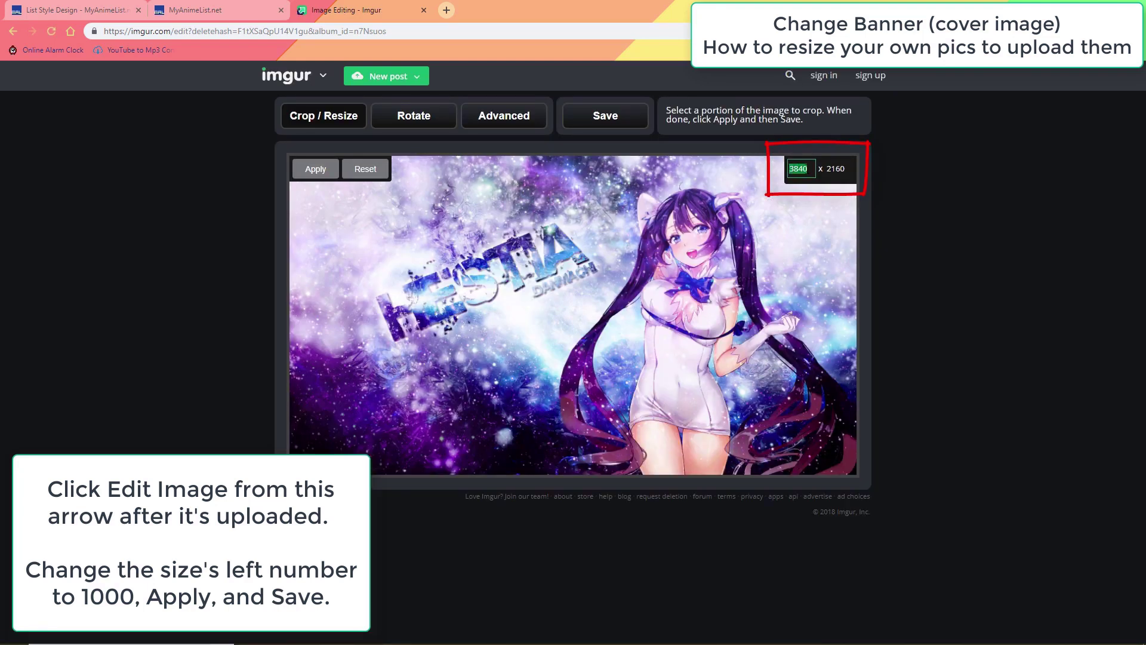
{"action": "type", "text": "1000"}
{"action": "left_click", "coordinate": [573, 237]}
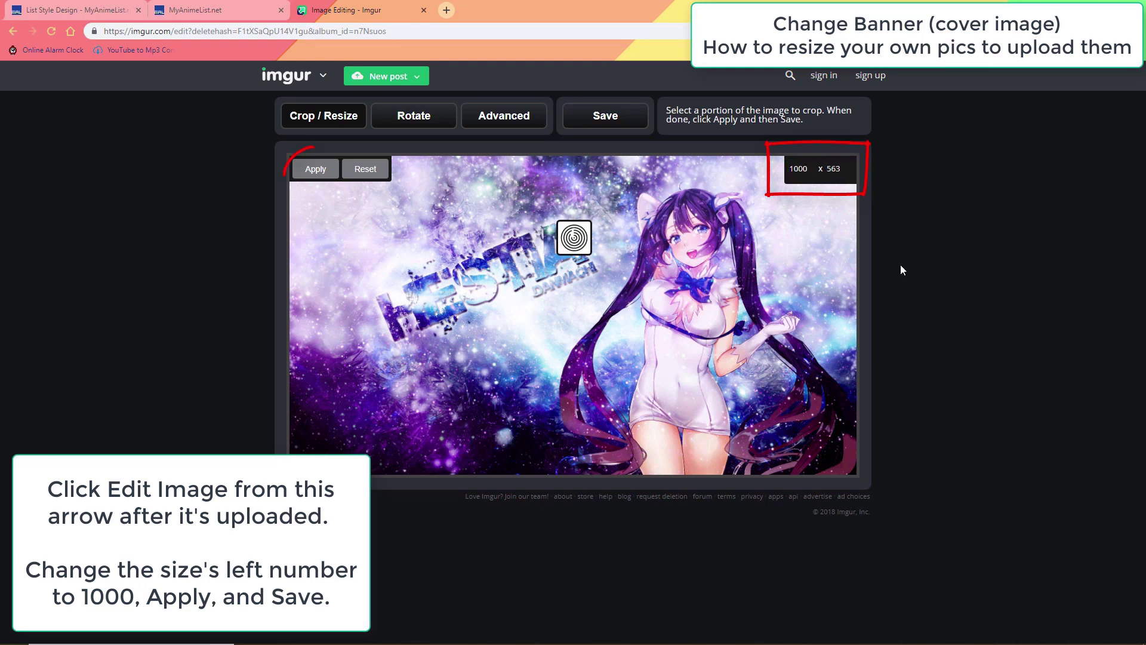
{"action": "left_click", "coordinate": [313, 181]}
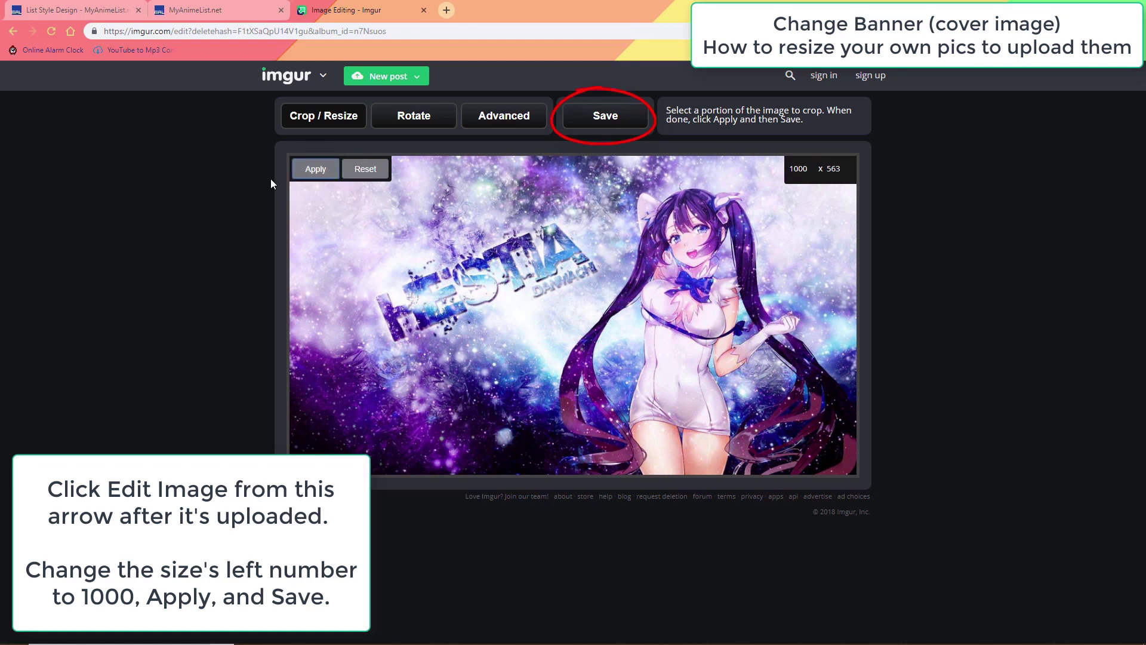
{"action": "left_click", "coordinate": [627, 131]}
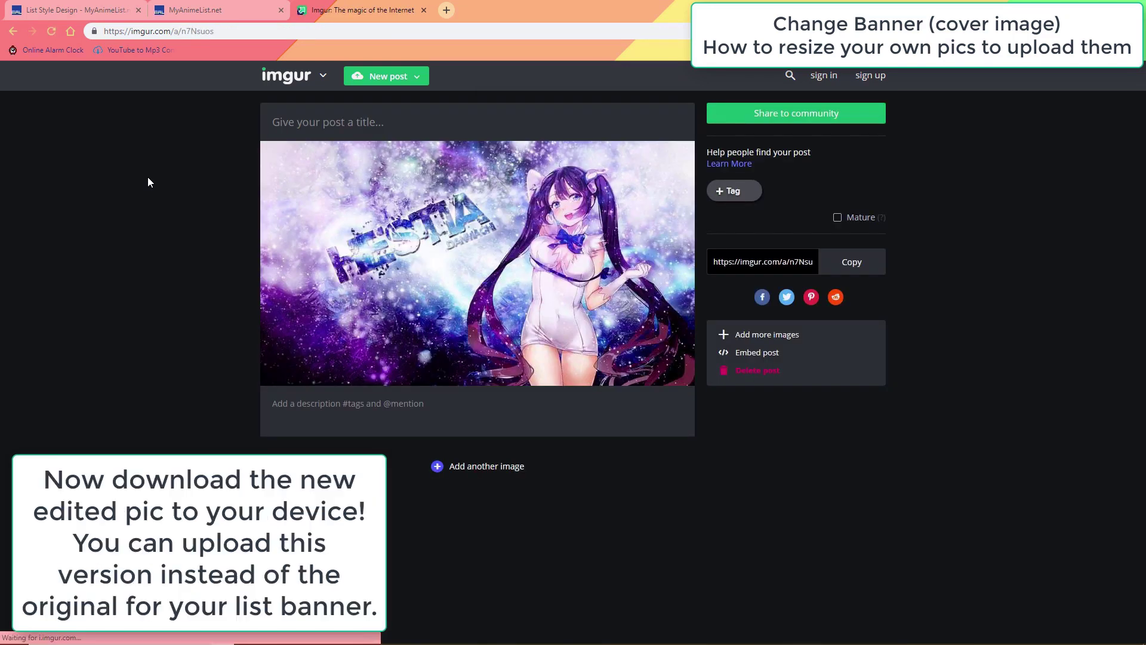
- Download the resized Hestia wallpaper as a .jpg and return to the MyAnimeList tab
{"action": "mouse_move", "coordinate": [441, 190]}
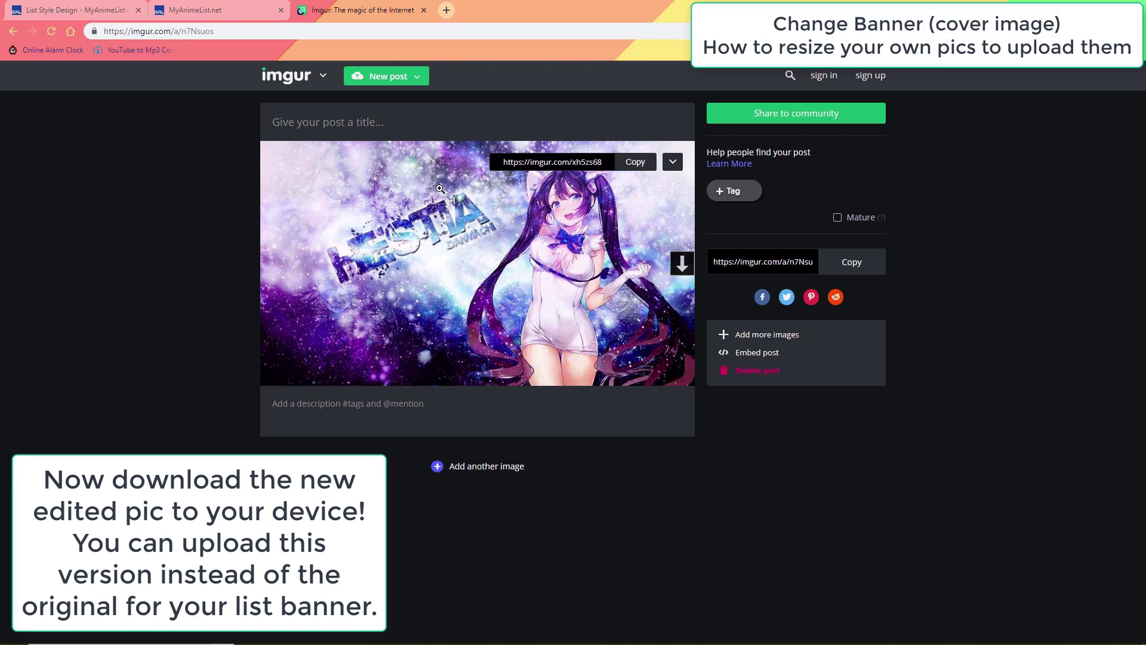
{"action": "right_click", "coordinate": [566, 237]}
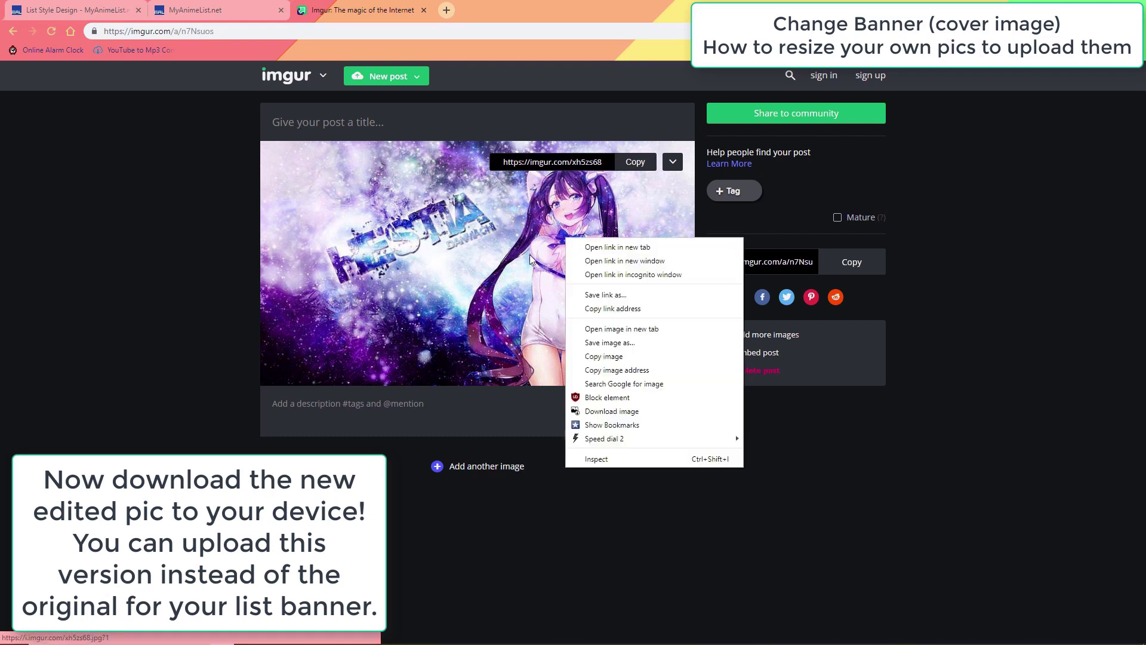
{"action": "left_click", "coordinate": [617, 342]}
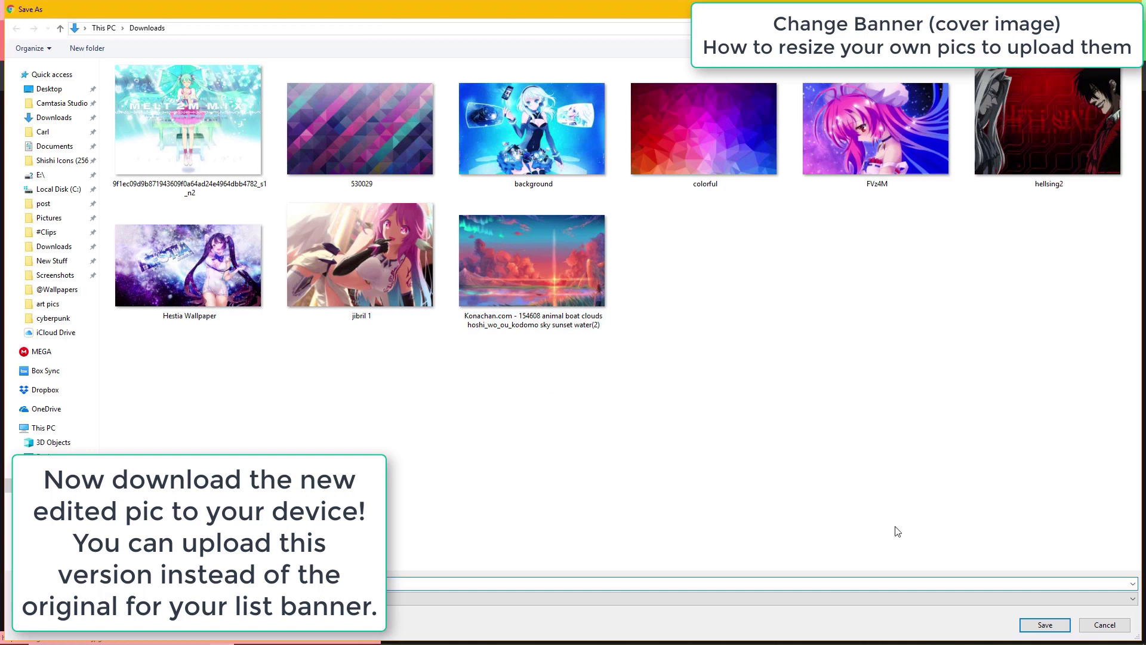
{"action": "left_click", "coordinate": [1045, 625]}
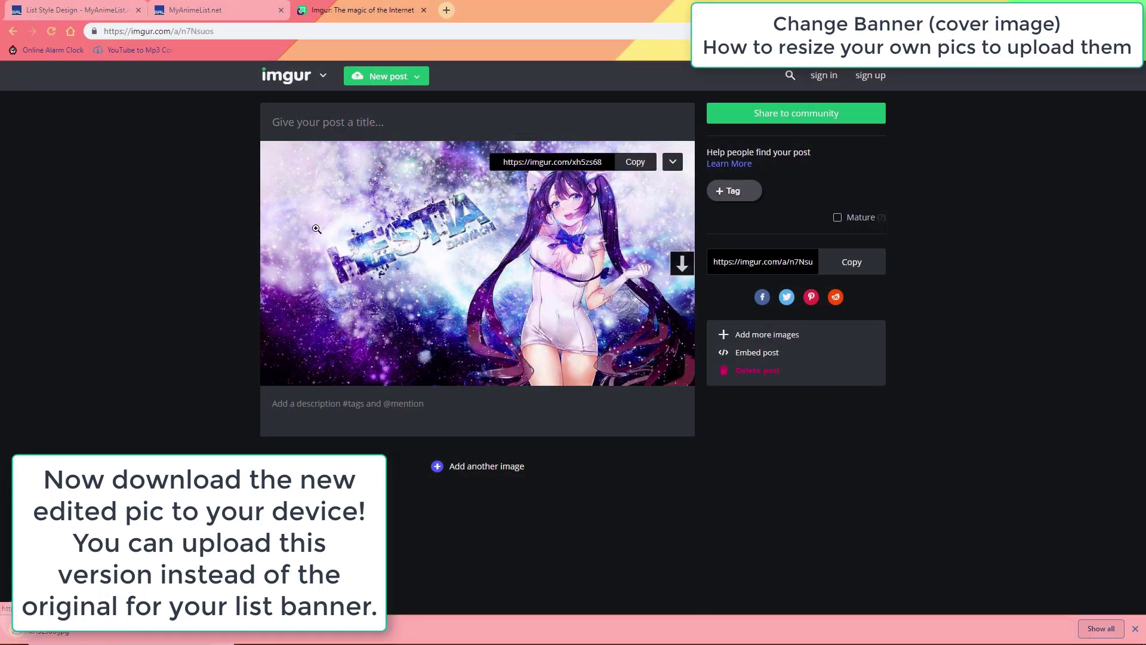
{"action": "left_click", "coordinate": [210, 13]}
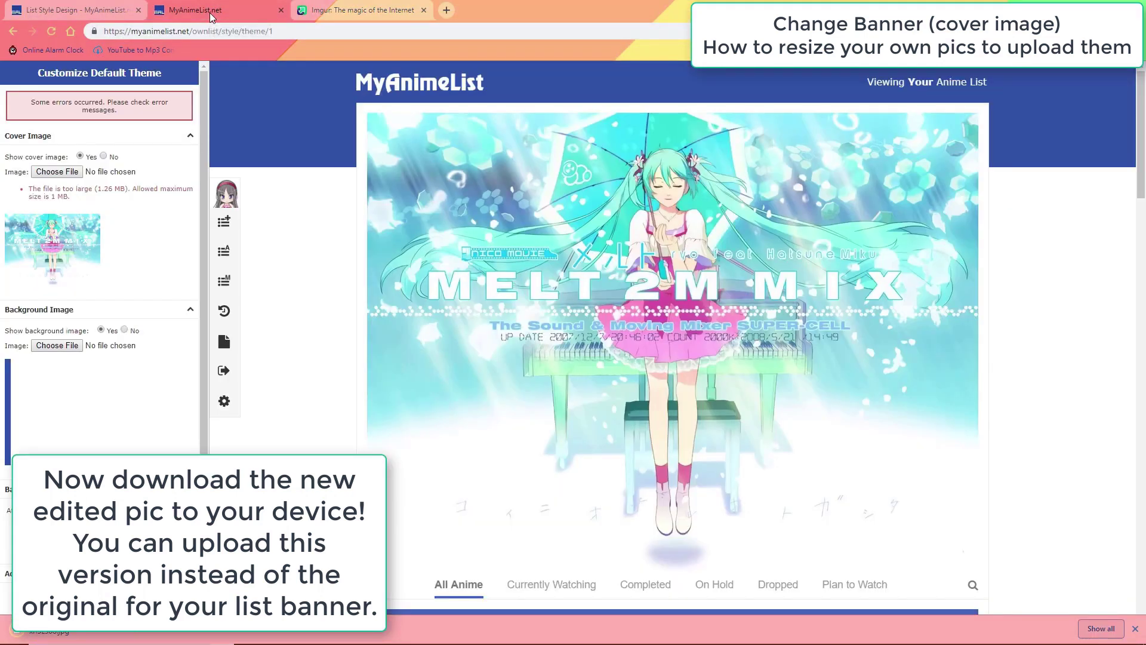
- Choose xh5zs68.jpg from the Downloads folder as the list's cover image
{"action": "left_click", "coordinate": [57, 172]}
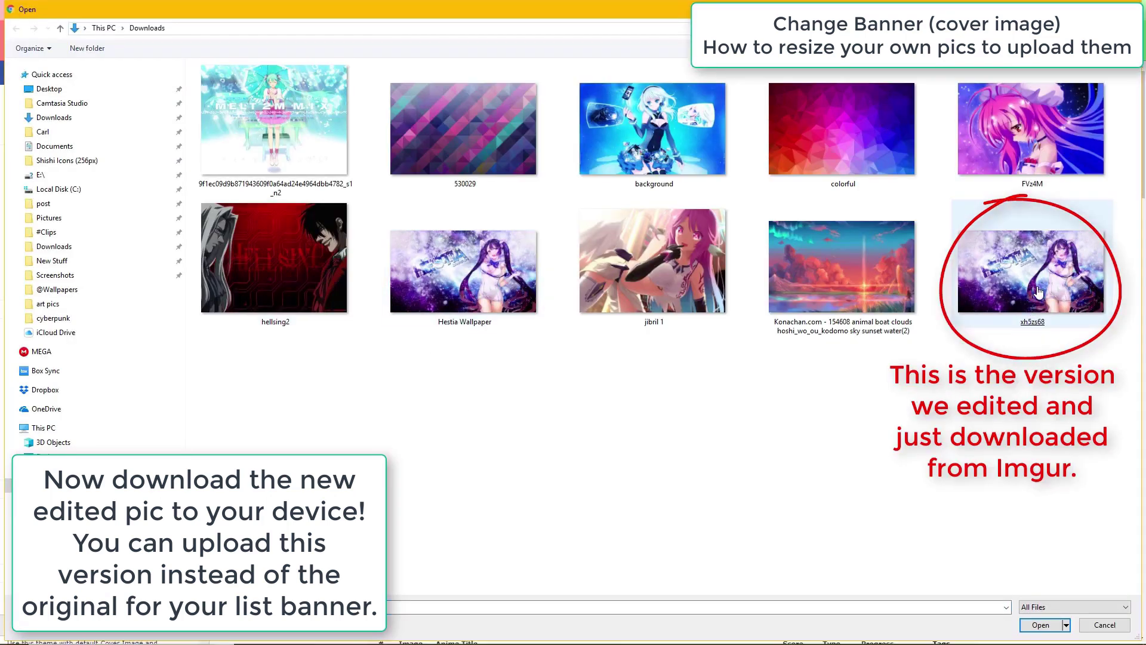
{"action": "double_click", "coordinate": [1023, 272]}
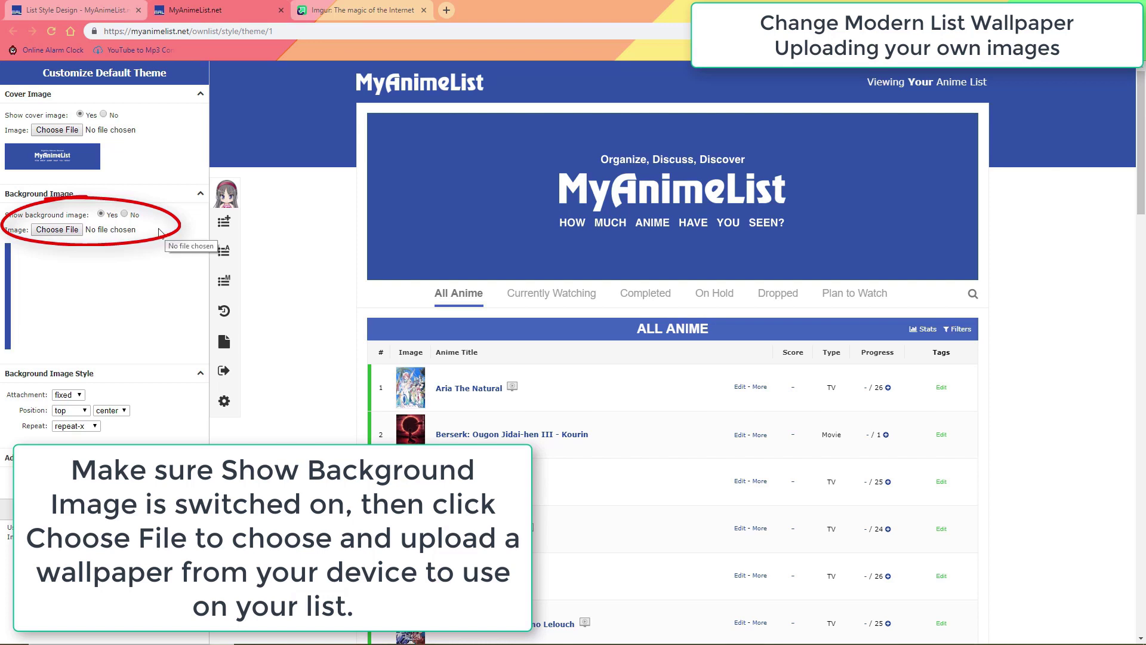
- Pick 530029.jpg from Downloads as the background image and save the theme
{"action": "left_click", "coordinate": [160, 232]}
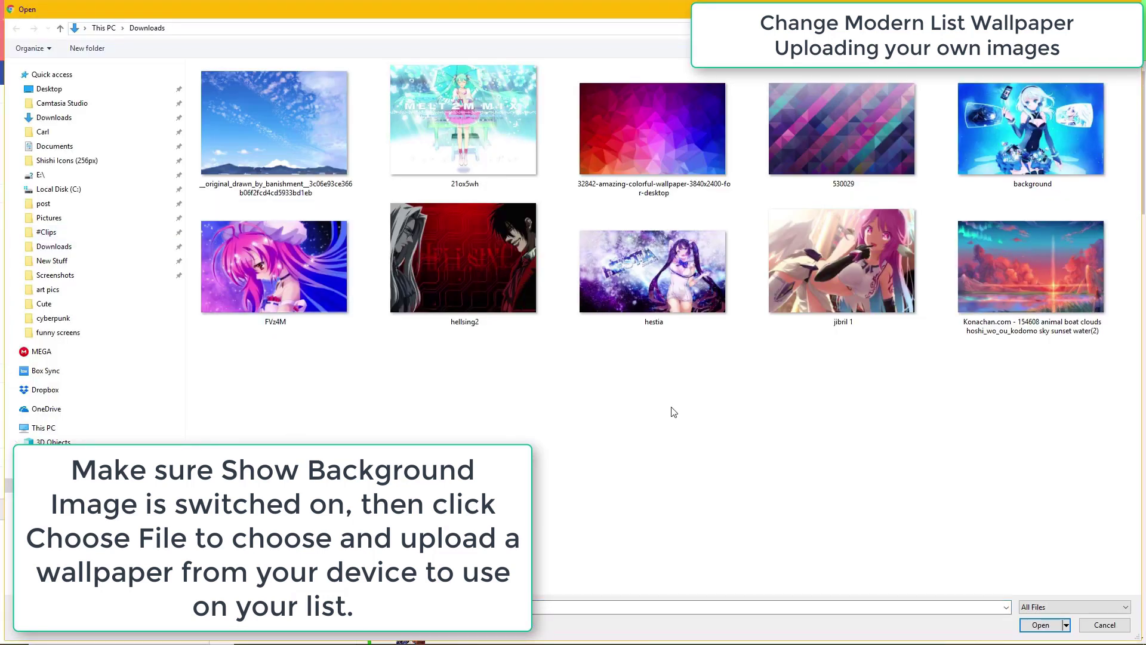
{"action": "left_click", "coordinate": [829, 156]}
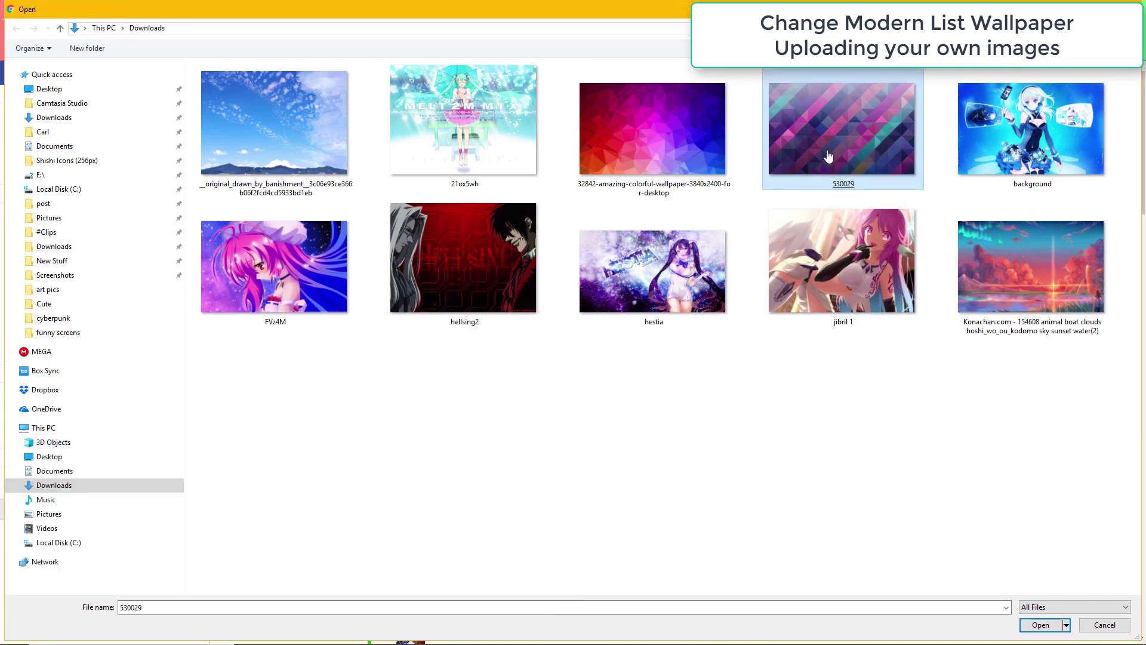
{"action": "double_click", "coordinate": [829, 157]}
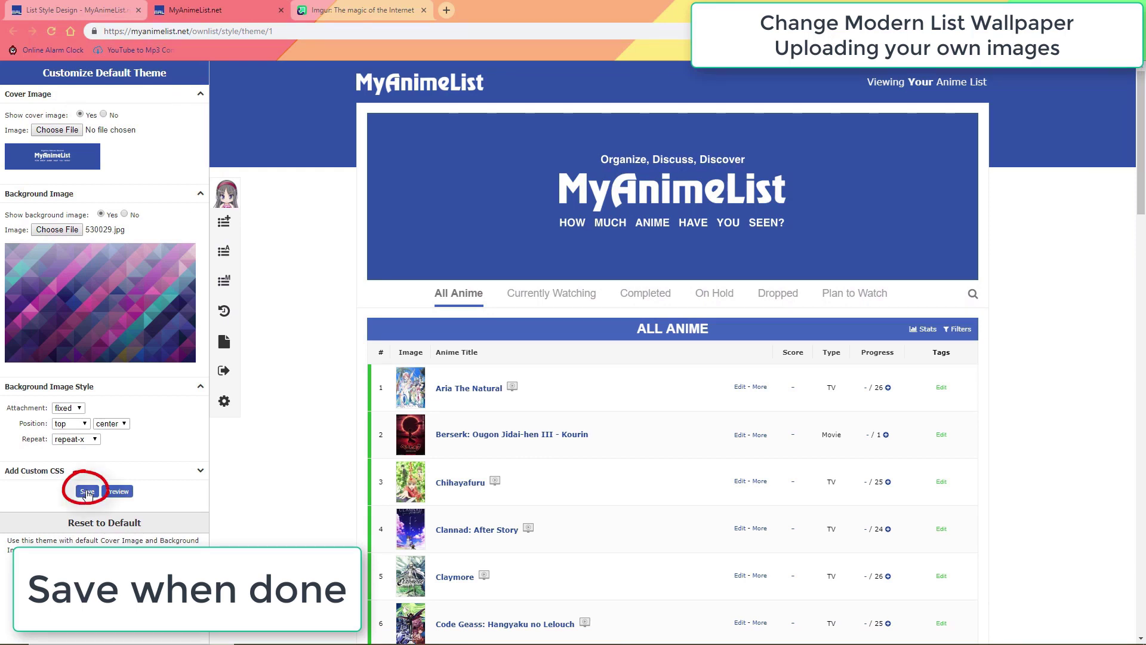
{"action": "left_click", "coordinate": [87, 492]}
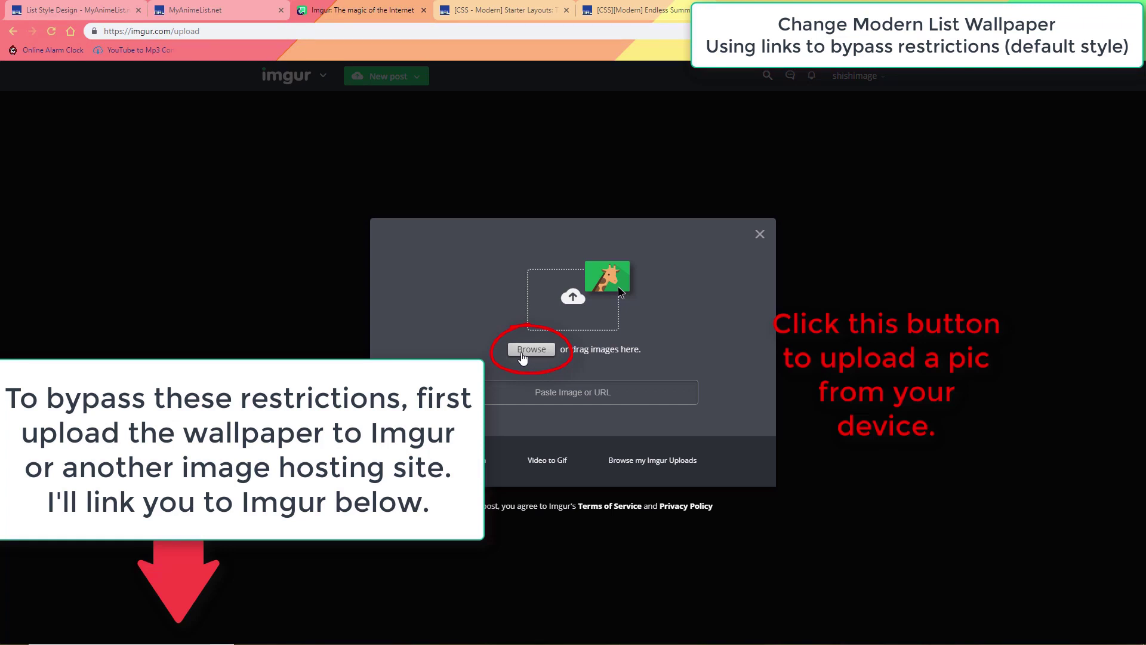
- Upload the 32842 colourful polygon wallpaper to Imgur and copy its share link
{"action": "left_click", "coordinate": [531, 349]}
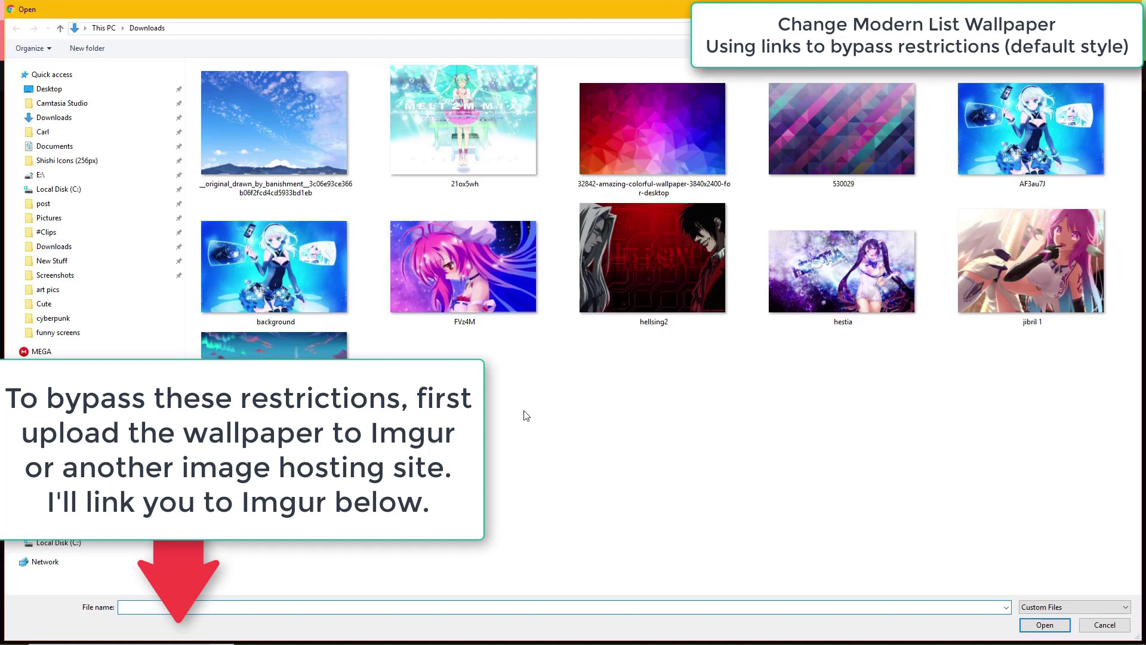
{"action": "double_click", "coordinate": [667, 145]}
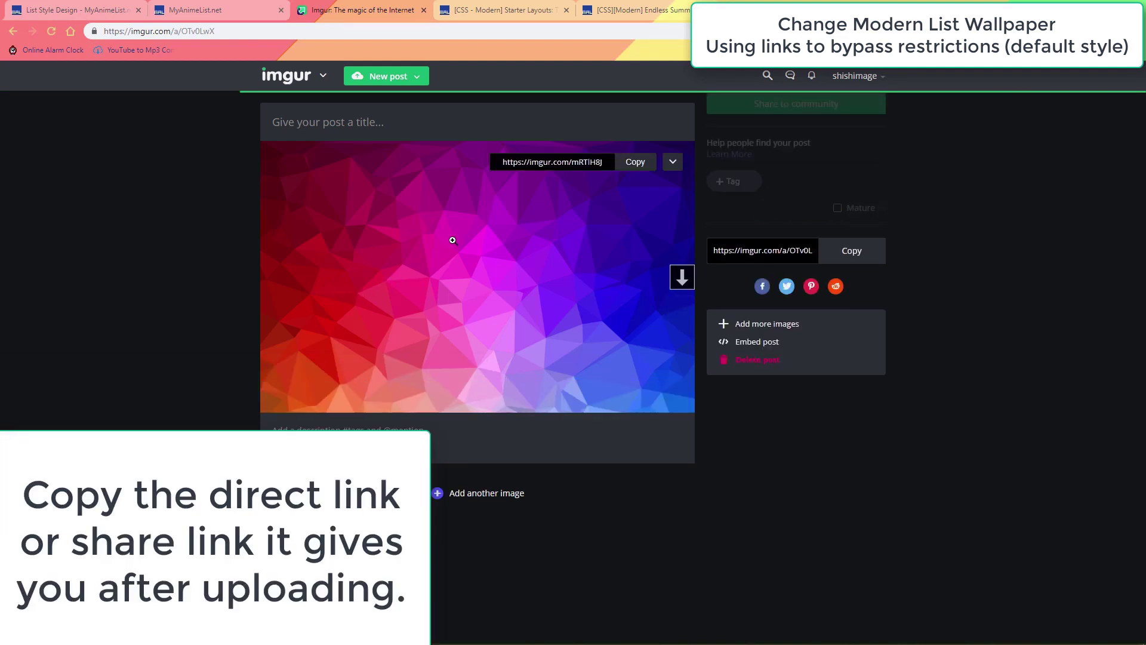
{"action": "left_click", "coordinate": [670, 170]}
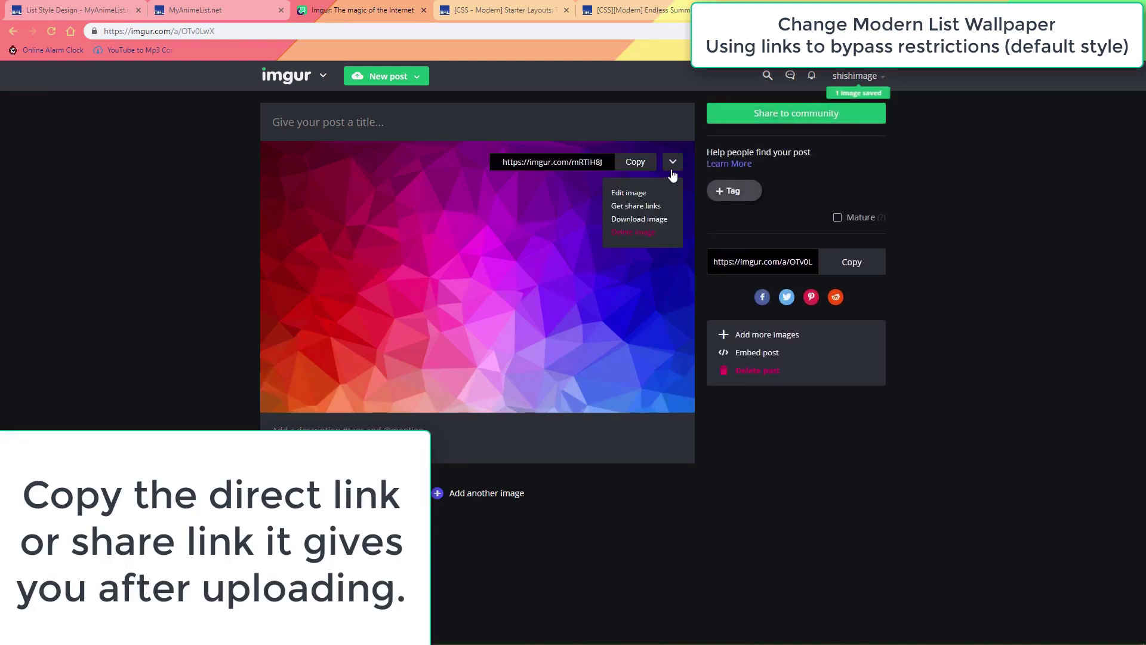
{"action": "left_click", "coordinate": [648, 207]}
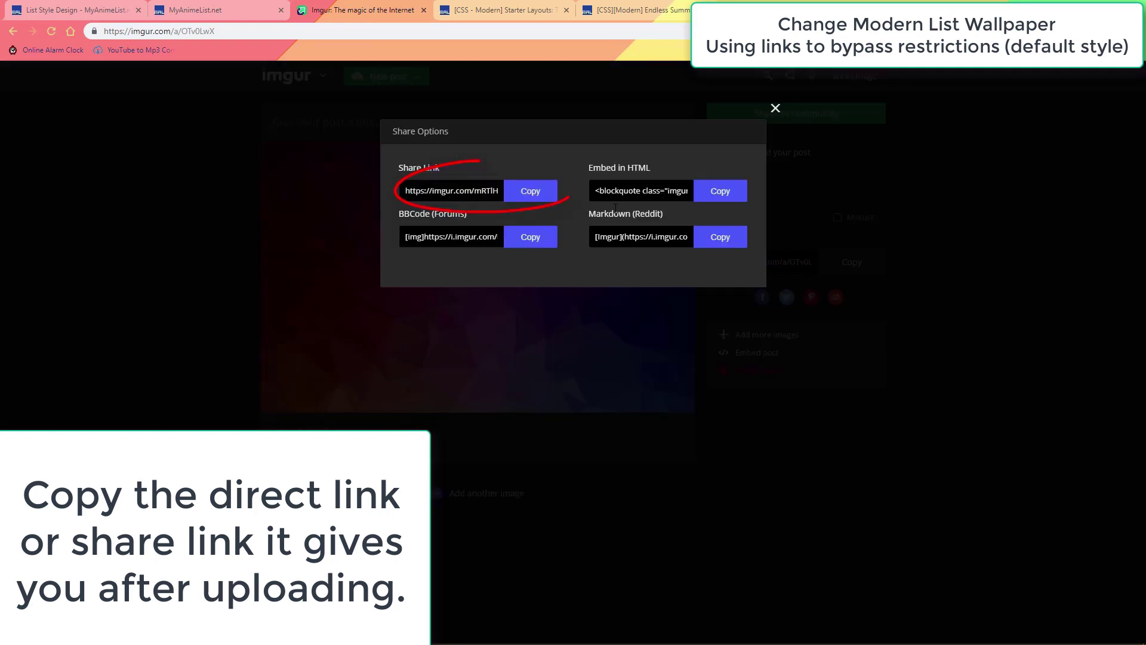
{"action": "left_click", "coordinate": [528, 191]}
{"action": "left_click", "coordinate": [237, 7]}
{"action": "left_click_drag", "start_coordinate": [205, 113], "coordinate": [228, 294]}
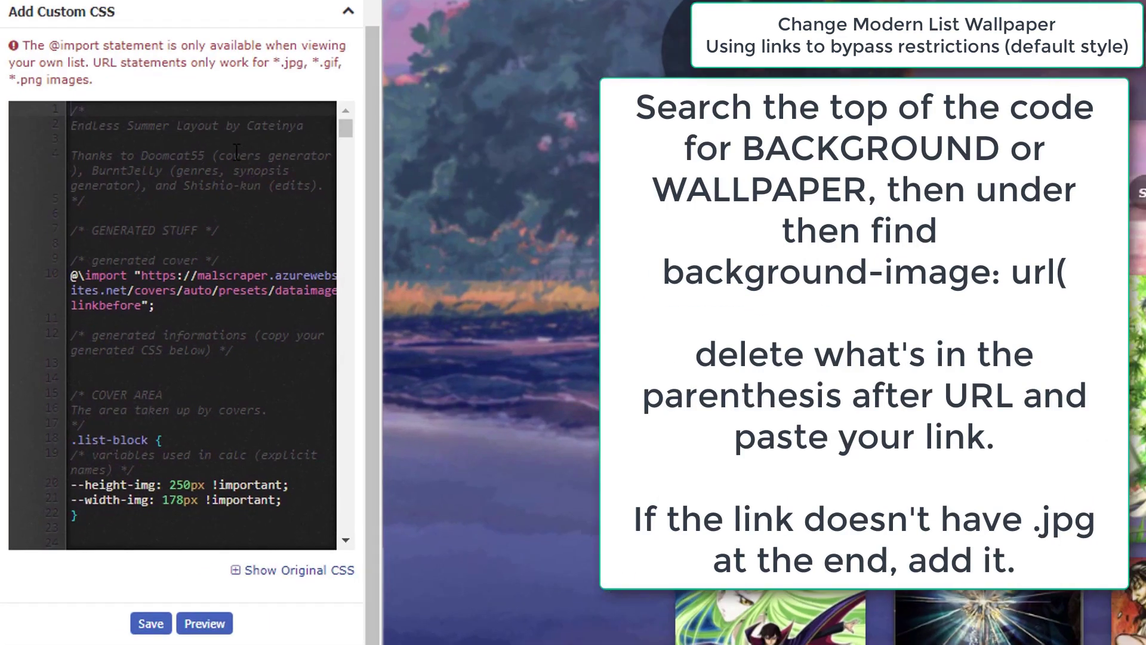
- Find the /* BACKGROUND */ section and delete the old wallpaper URL inside url()
{"action": "scroll", "coordinate": [133, 318], "scroll_direction": "down", "scroll_amount": 1}
{"action": "scroll", "coordinate": [237, 152], "scroll_direction": "down", "scroll_amount": 1}
{"action": "scroll", "coordinate": [237, 152], "scroll_direction": "up", "scroll_amount": 1}
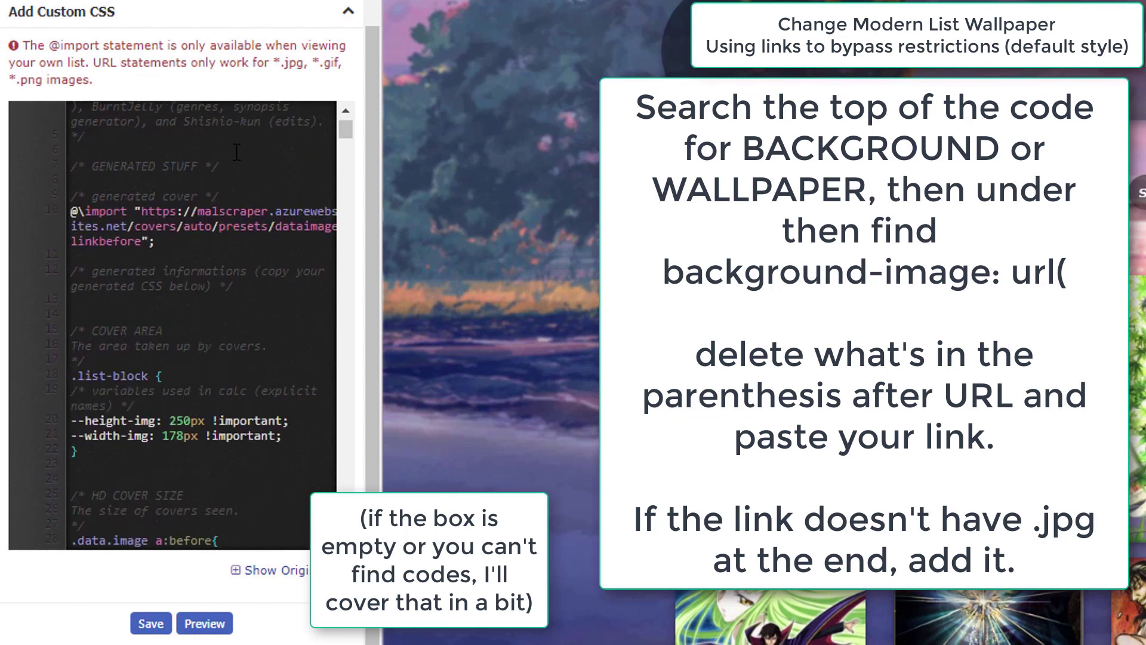
{"action": "scroll", "coordinate": [237, 153], "scroll_direction": "down", "scroll_amount": 3}
{"action": "scroll", "coordinate": [237, 152], "scroll_direction": "down", "scroll_amount": 7}
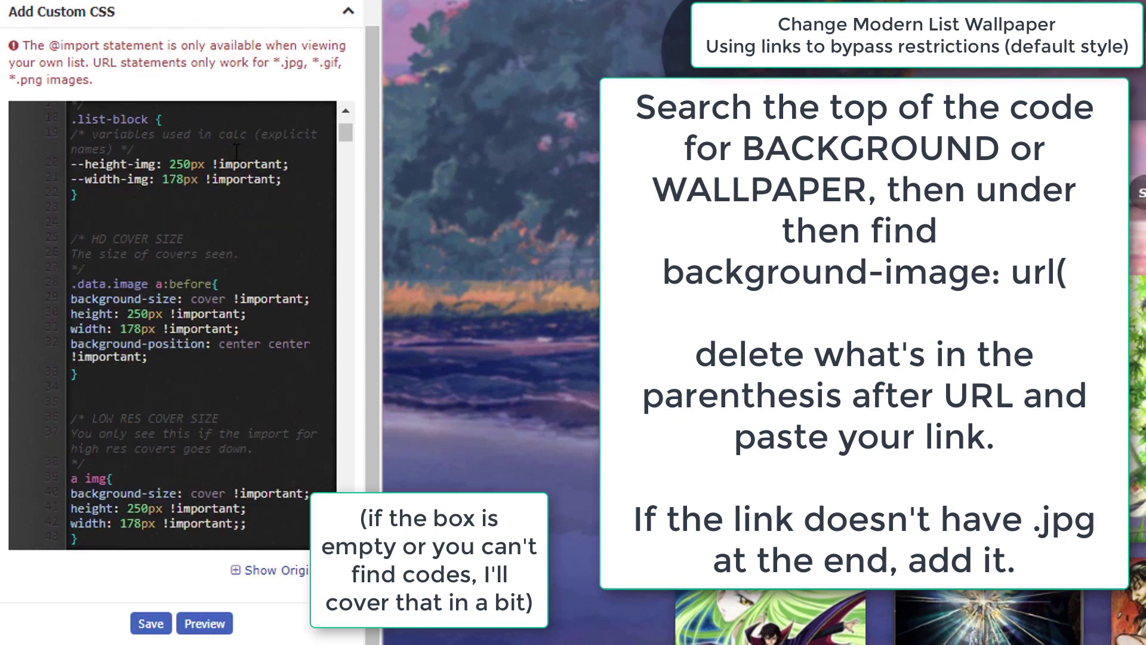
{"action": "scroll", "coordinate": [237, 152], "scroll_direction": "down", "scroll_amount": 7}
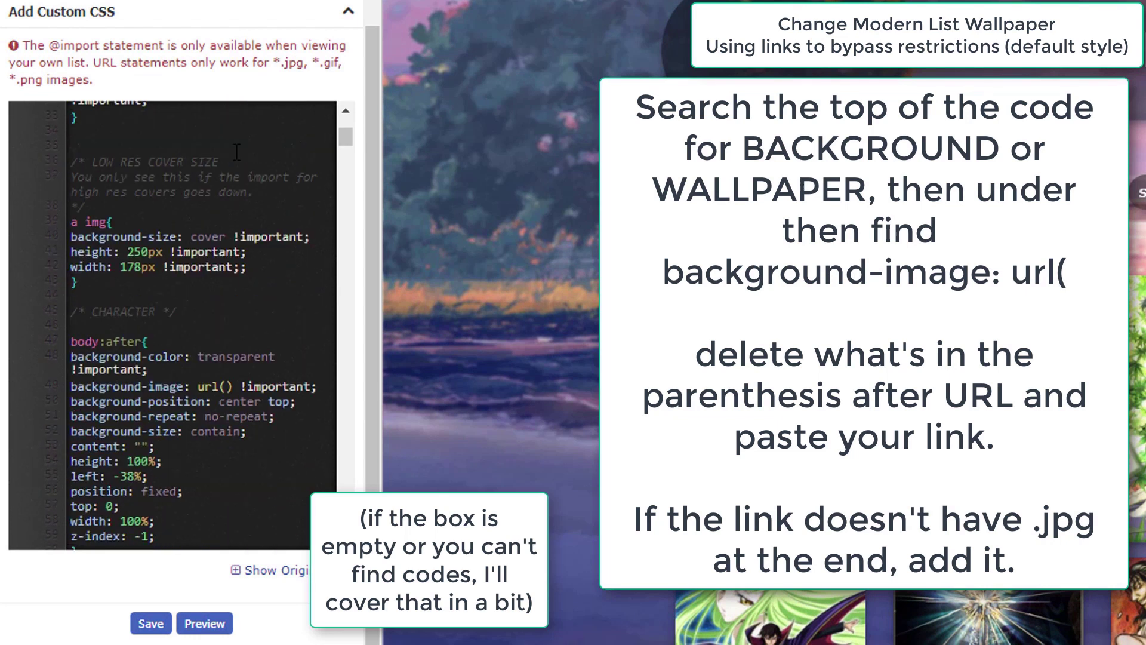
{"action": "scroll", "coordinate": [237, 153], "scroll_direction": "down", "scroll_amount": 3}
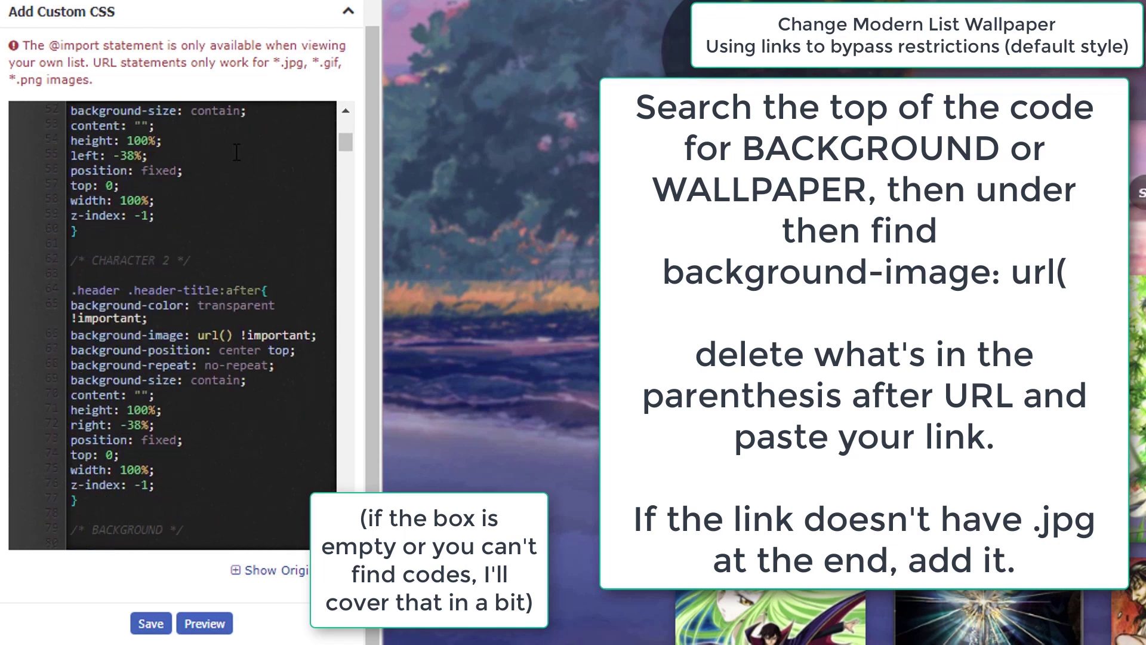
{"action": "scroll", "coordinate": [237, 153], "scroll_direction": "down", "scroll_amount": 4}
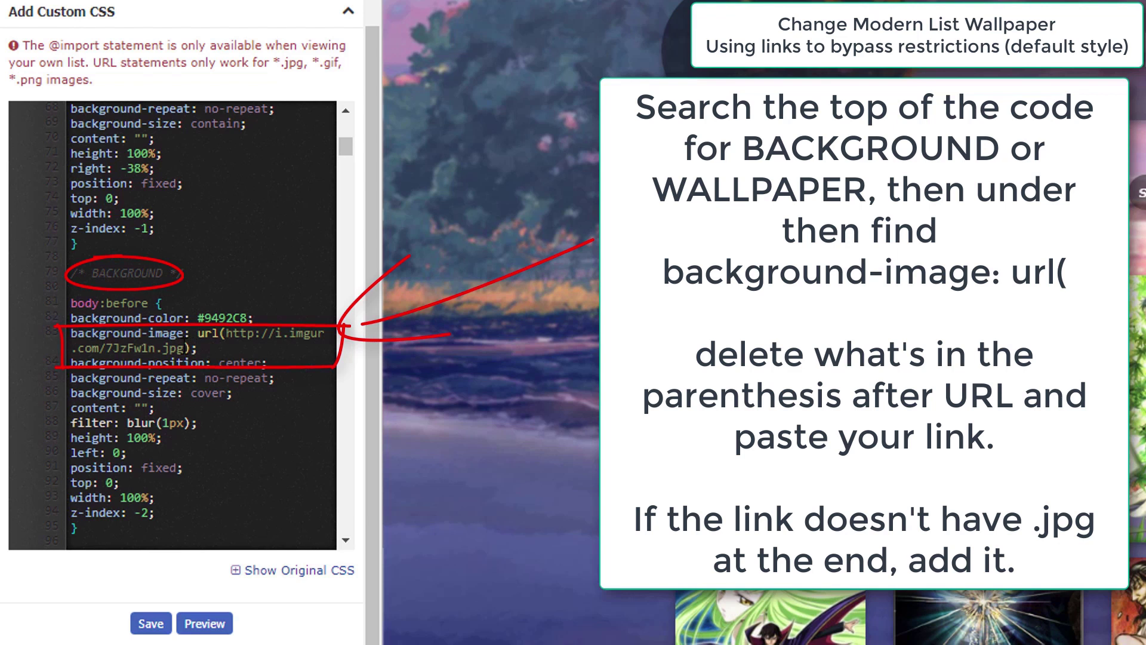
{"action": "left_click", "coordinate": [233, 344]}
{"action": "left_click", "coordinate": [226, 333], "text": "shift"}
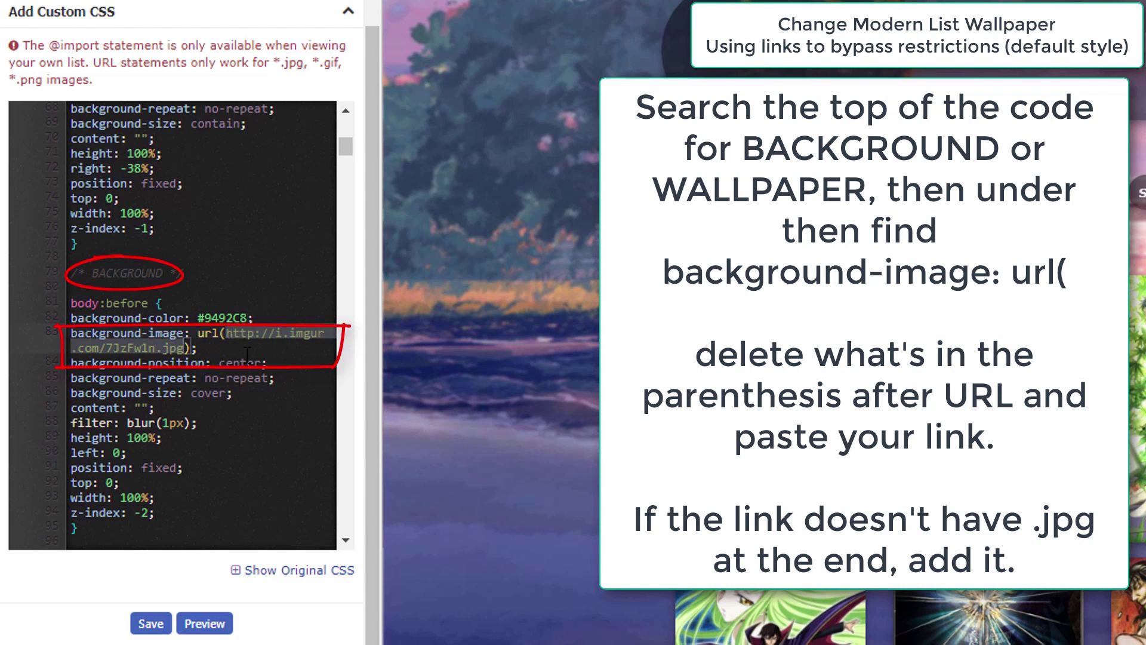
{"action": "key", "text": "BackSpace"}
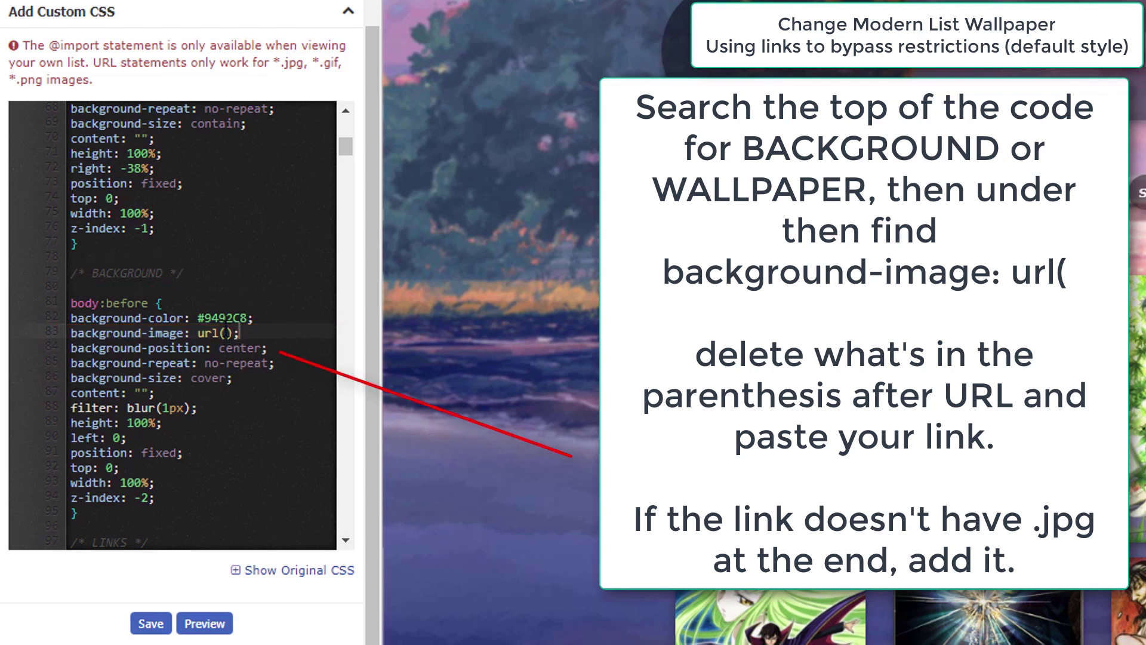
- Paste the Imgur link with .jpg appended into url() and save the custom CSS
{"action": "left_click", "coordinate": [226, 333]}
{"action": "key", "text": "ctrl+v"}
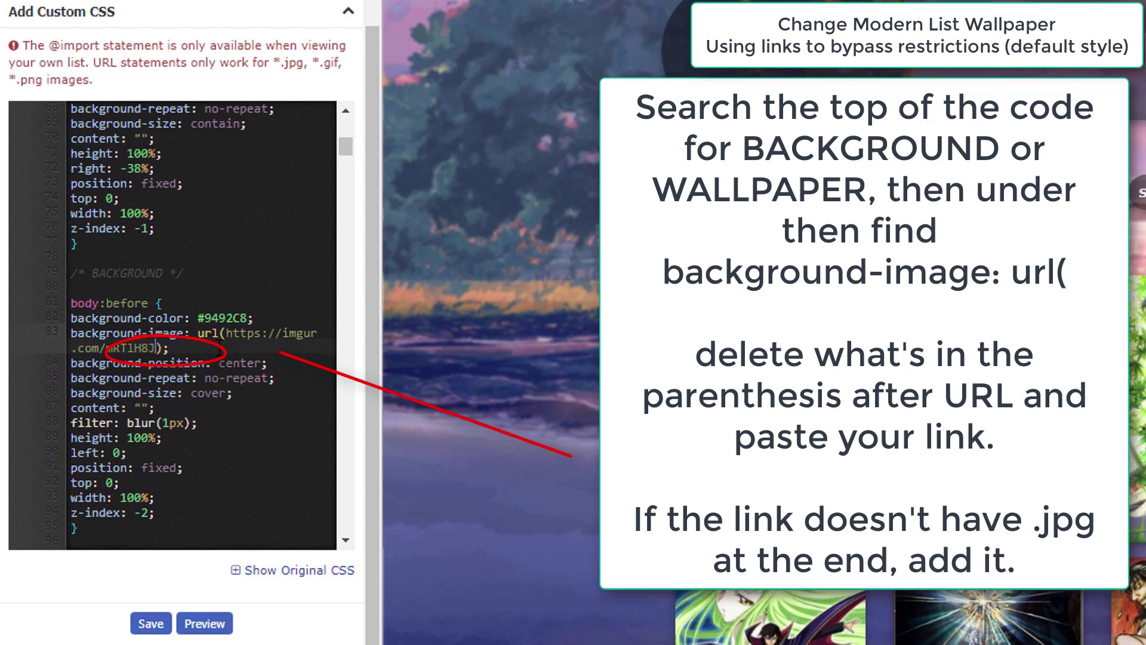
{"action": "type", "text": ".jpg"}
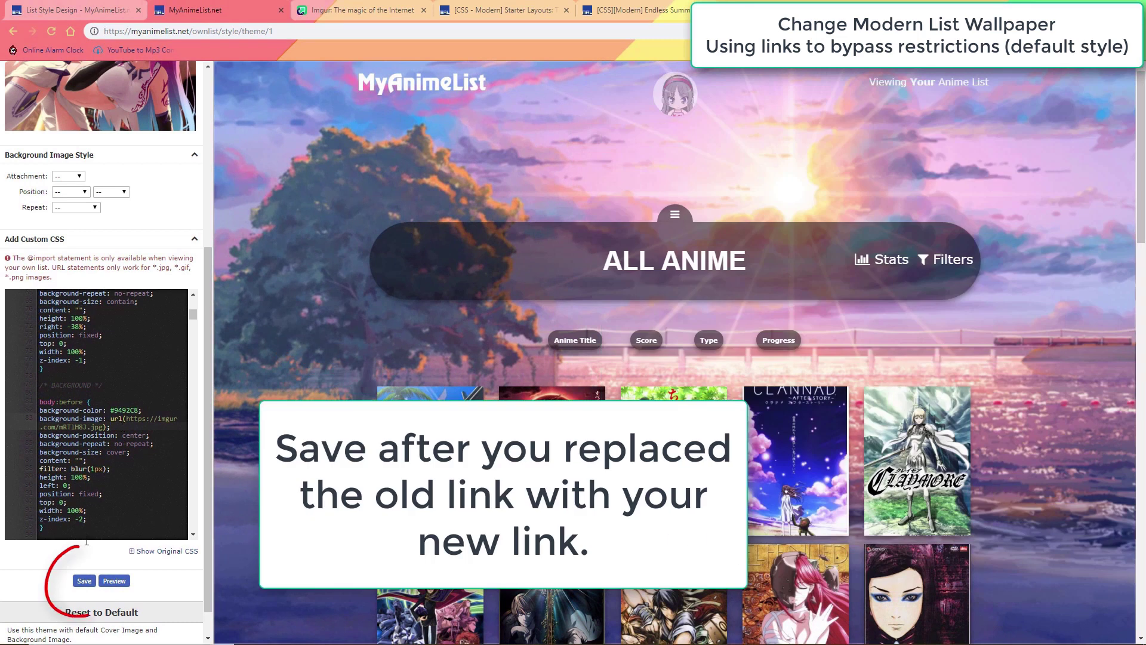
{"action": "left_click", "coordinate": [83, 582]}
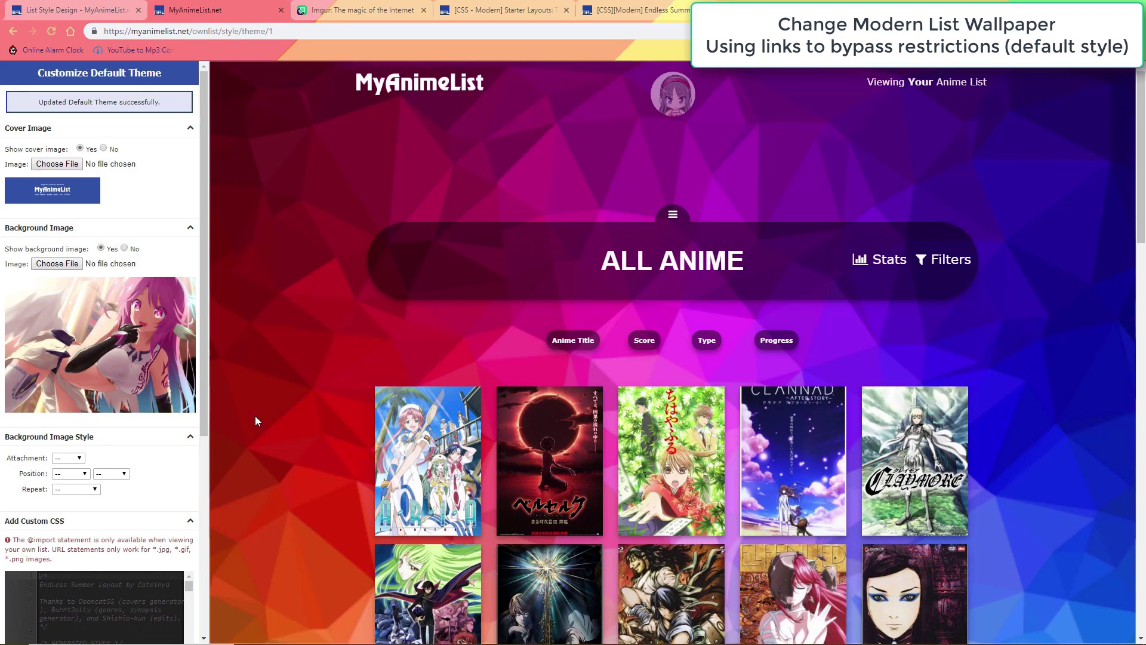
- Scroll through the anime list to review the new polygon wallpaper background
{"action": "scroll", "coordinate": [294, 340], "scroll_direction": "down", "scroll_amount": 9}
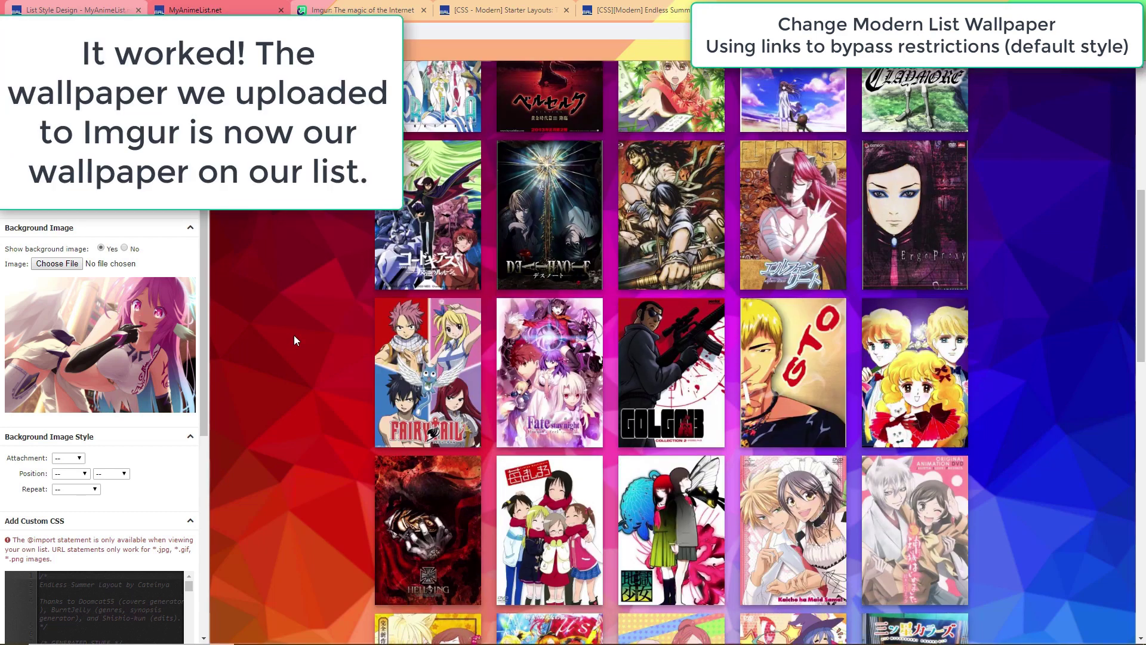
{"action": "scroll", "coordinate": [293, 338], "scroll_direction": "up", "scroll_amount": 9}
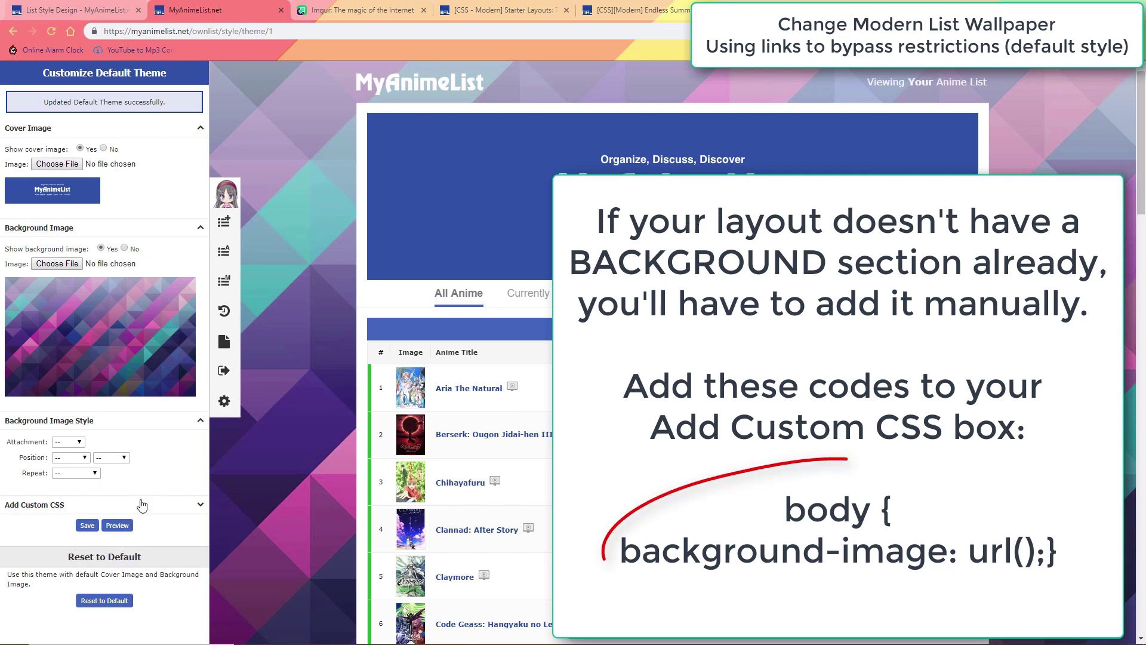
- Expand Add Custom CSS and type the body{} selector with the caret inside the braces
{"action": "left_click", "coordinate": [142, 506]}
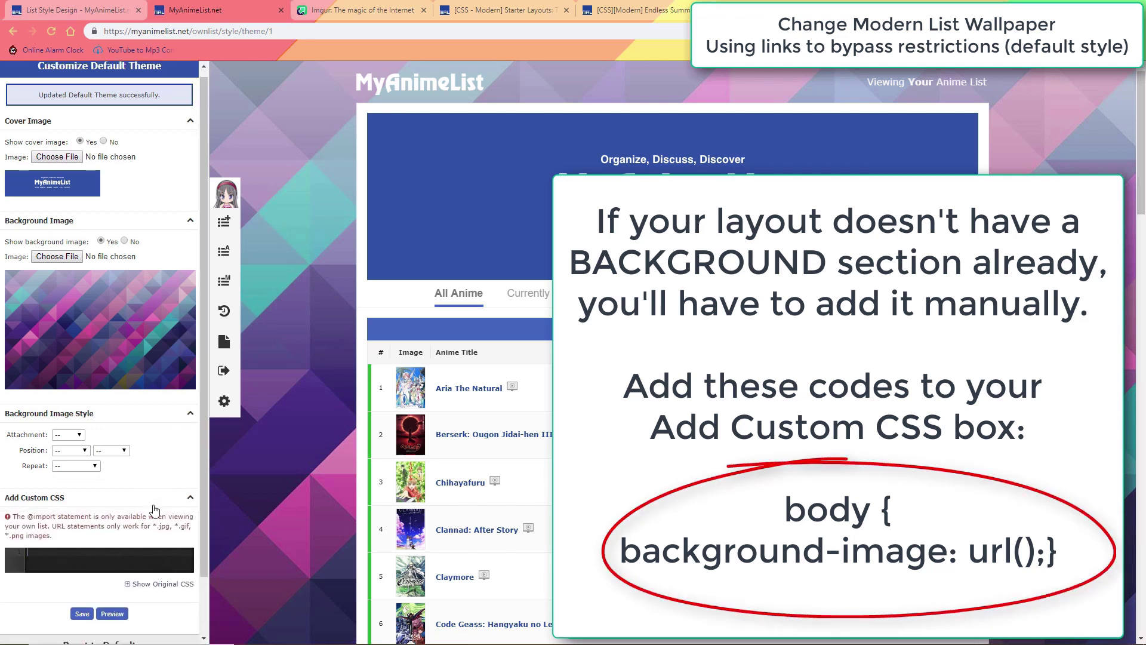
{"action": "scroll", "coordinate": [154, 508], "scroll_direction": "down", "scroll_amount": 1}
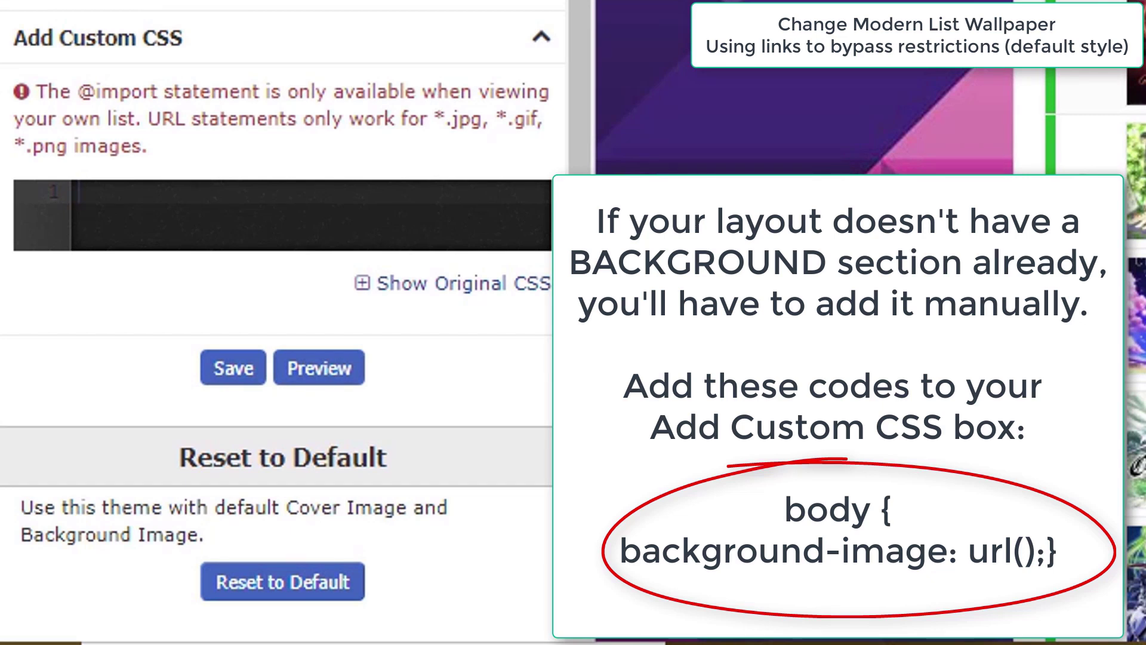
{"action": "type", "text": "bpdy"}
{"action": "key", "text": "BackSpace"}
{"action": "key", "text": "BackSpace"}
{"action": "key", "text": "BackSpace"}
{"action": "type", "text": "ody"}
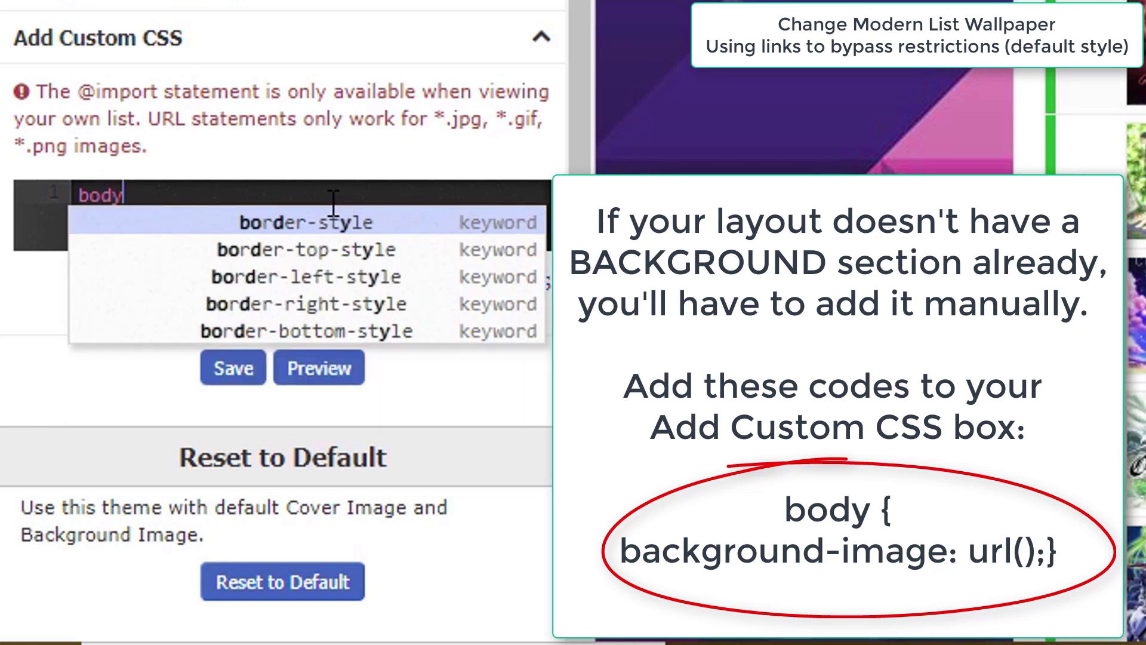
{"action": "key", "text": "Escape"}
{"action": "type", "text": "{}"}
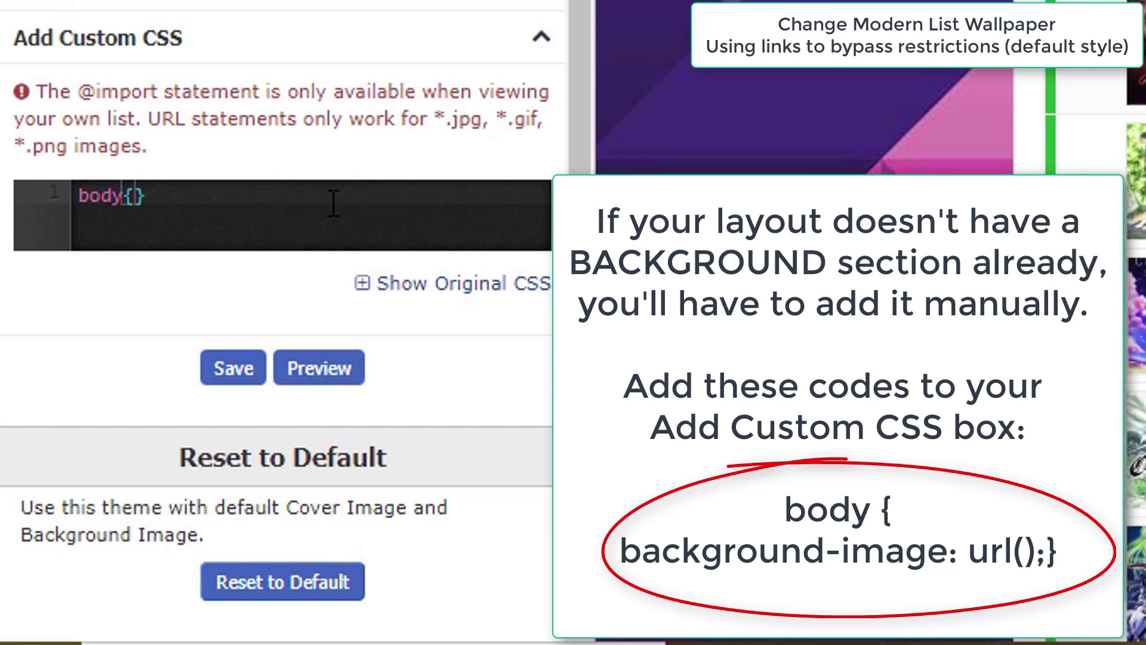
{"action": "key", "text": "Right"}
- Write background-image:url() inside the rule, leaving the caret in the empty brackets
{"action": "type", "text": "background"}
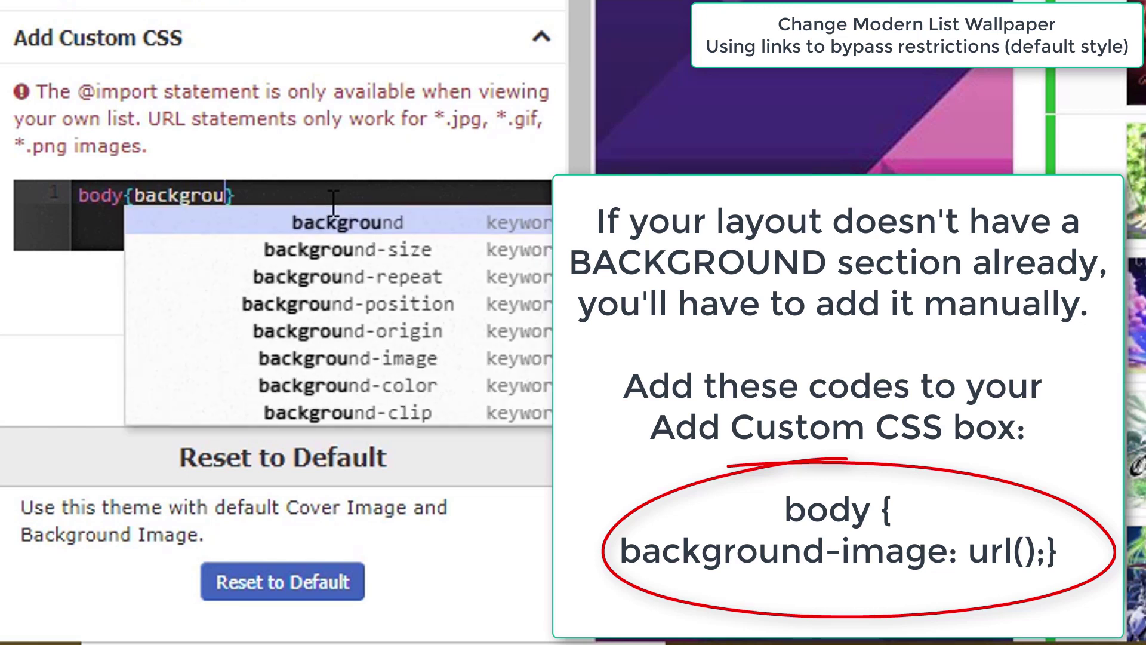
{"action": "type", "text": "-im"}
{"action": "key", "text": "Return"}
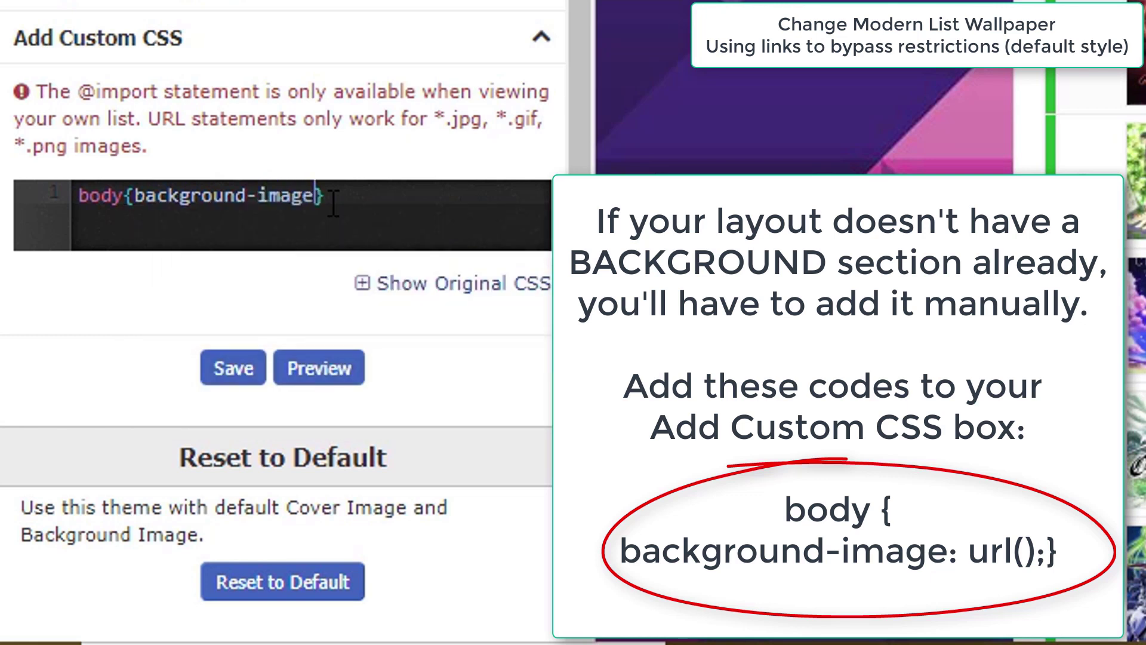
{"action": "type", "text": ":url"}
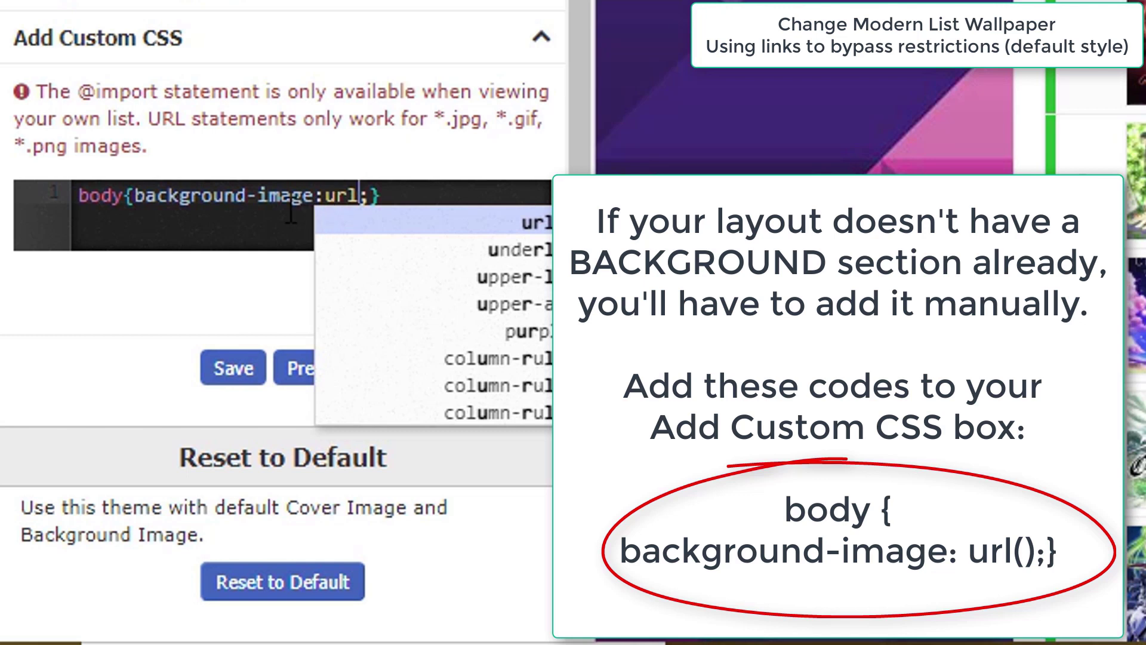
{"action": "type", "text": "("}
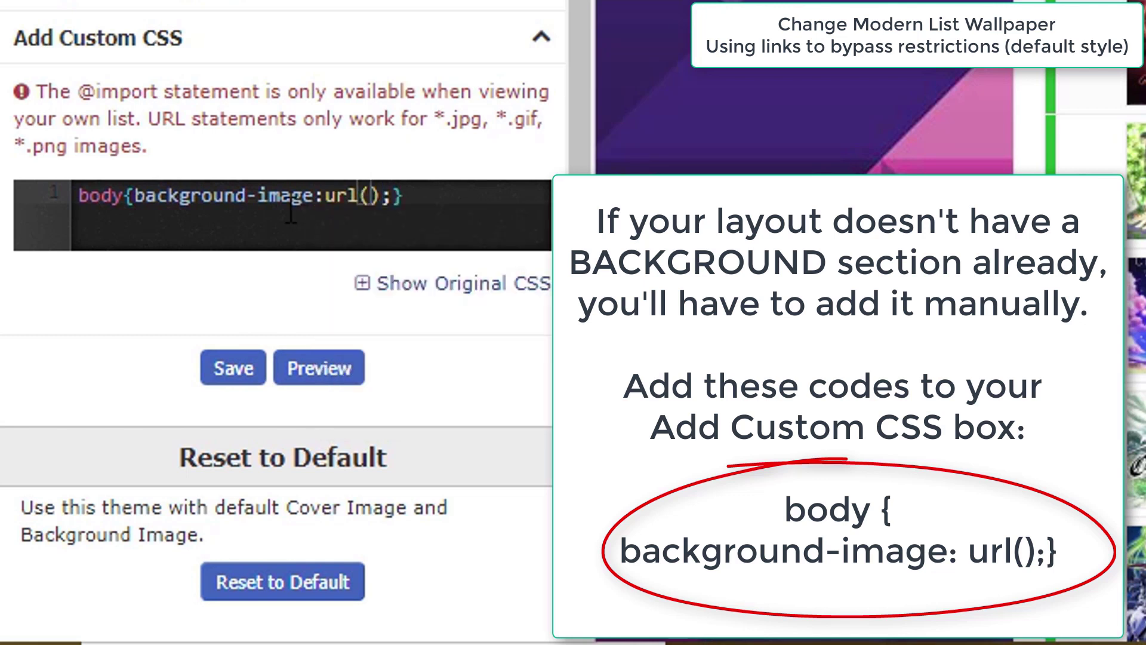
{"action": "key", "text": "Left"}
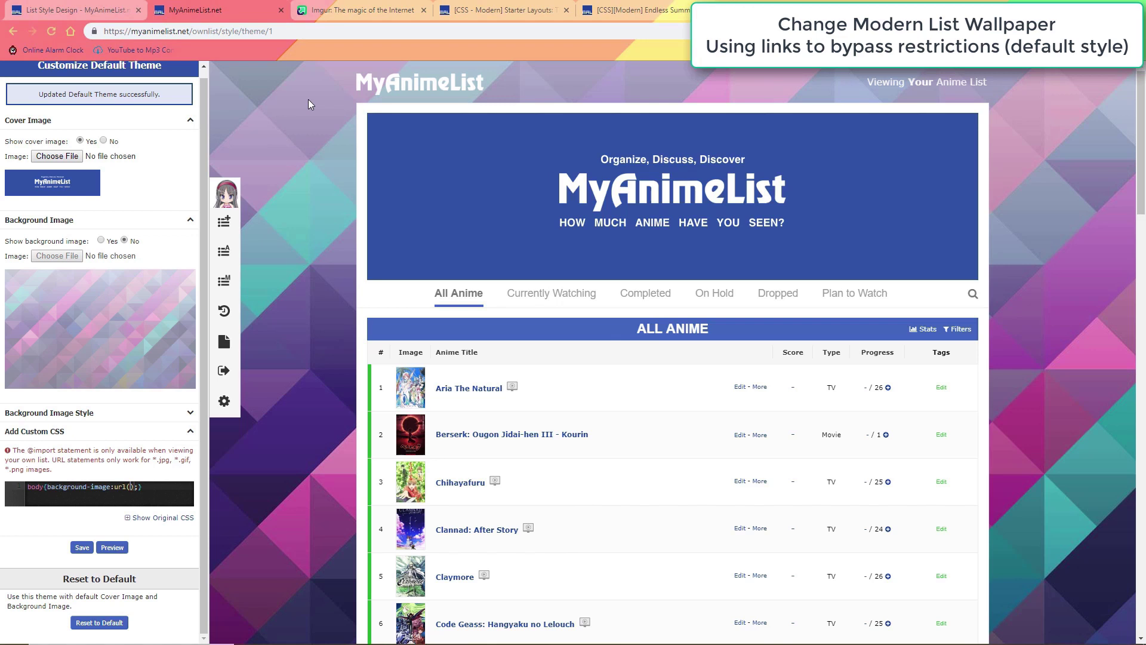
- Upload the Konachan sunset landscape wallpaper to Imgur and copy its share link
{"action": "left_click", "coordinate": [346, 13]}
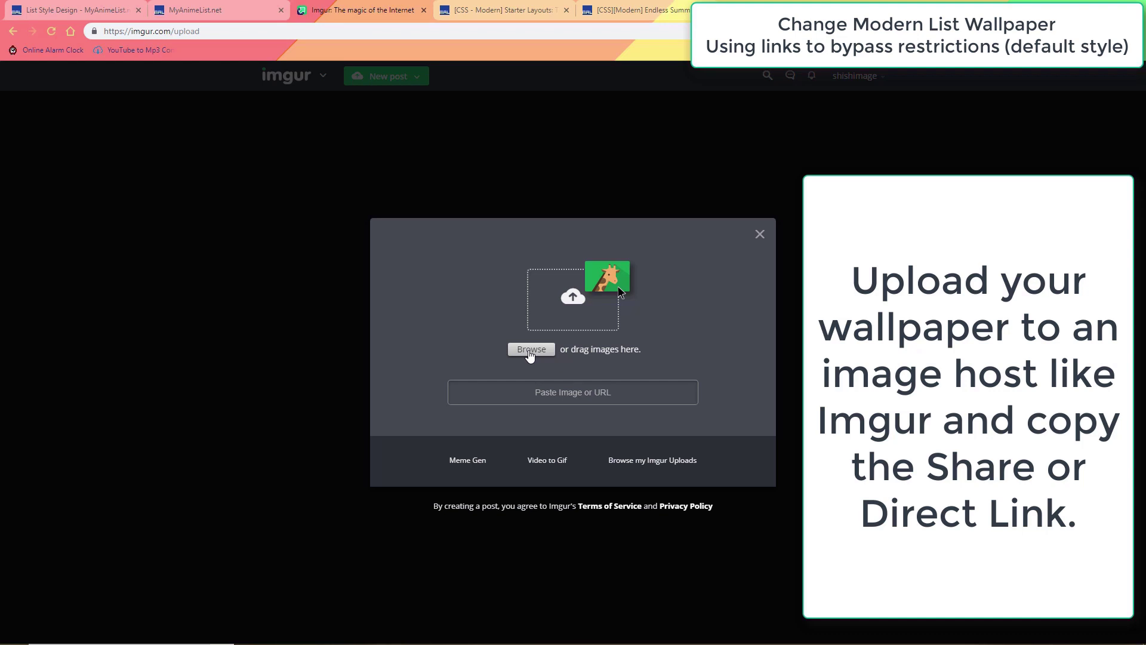
{"action": "left_click", "coordinate": [530, 352]}
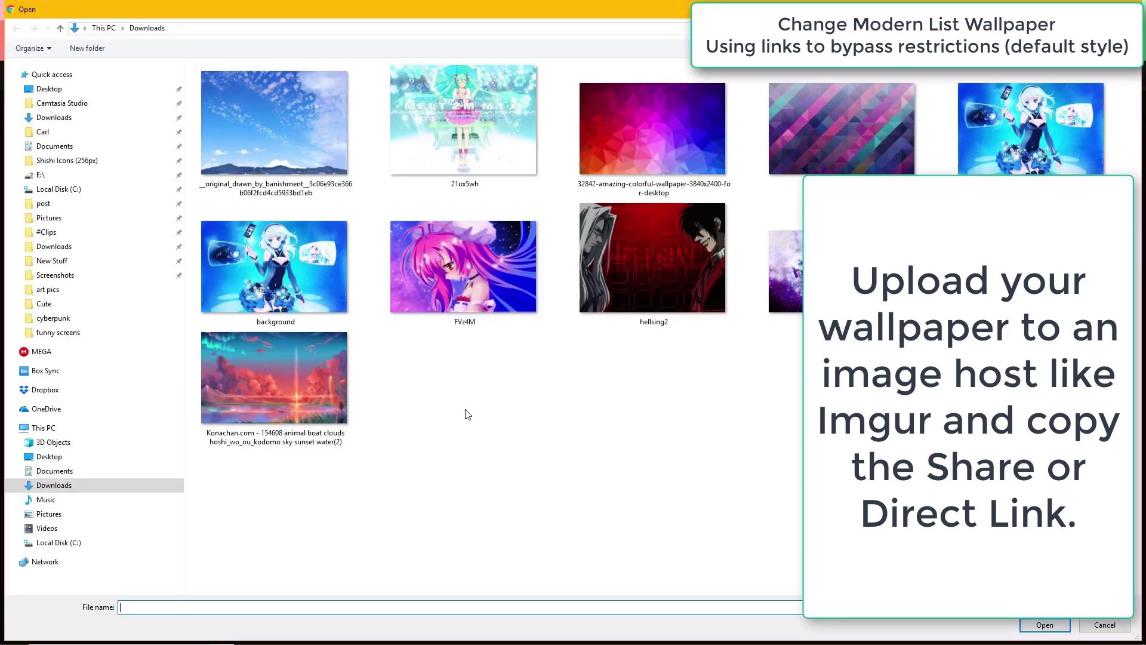
{"action": "double_click", "coordinate": [343, 409]}
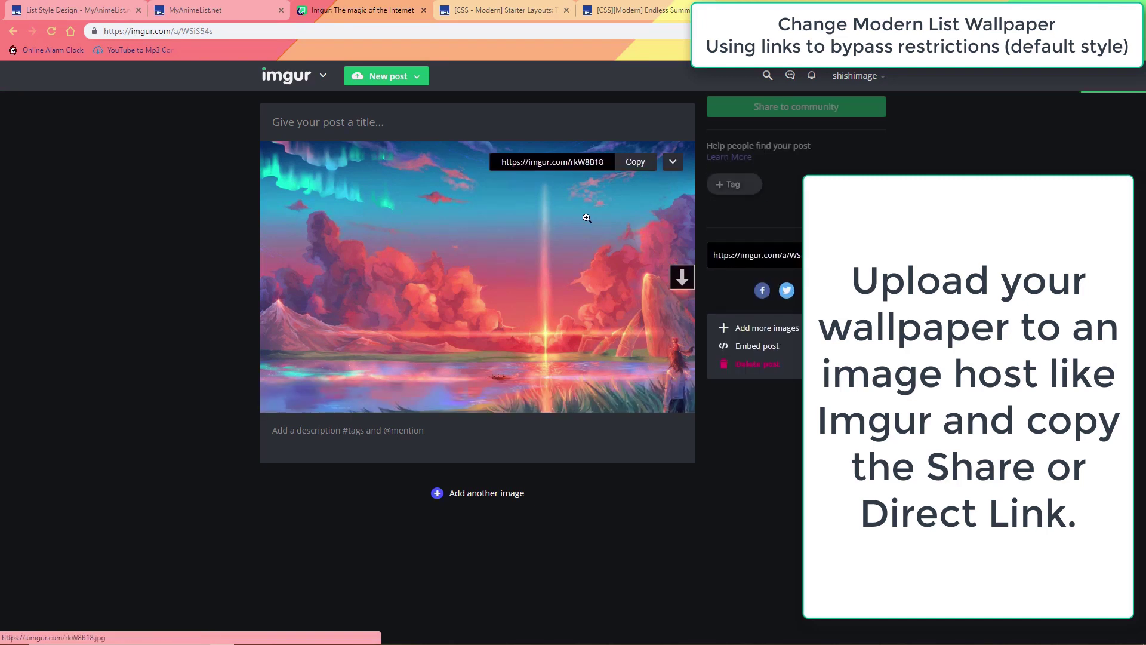
{"action": "left_click", "coordinate": [673, 166]}
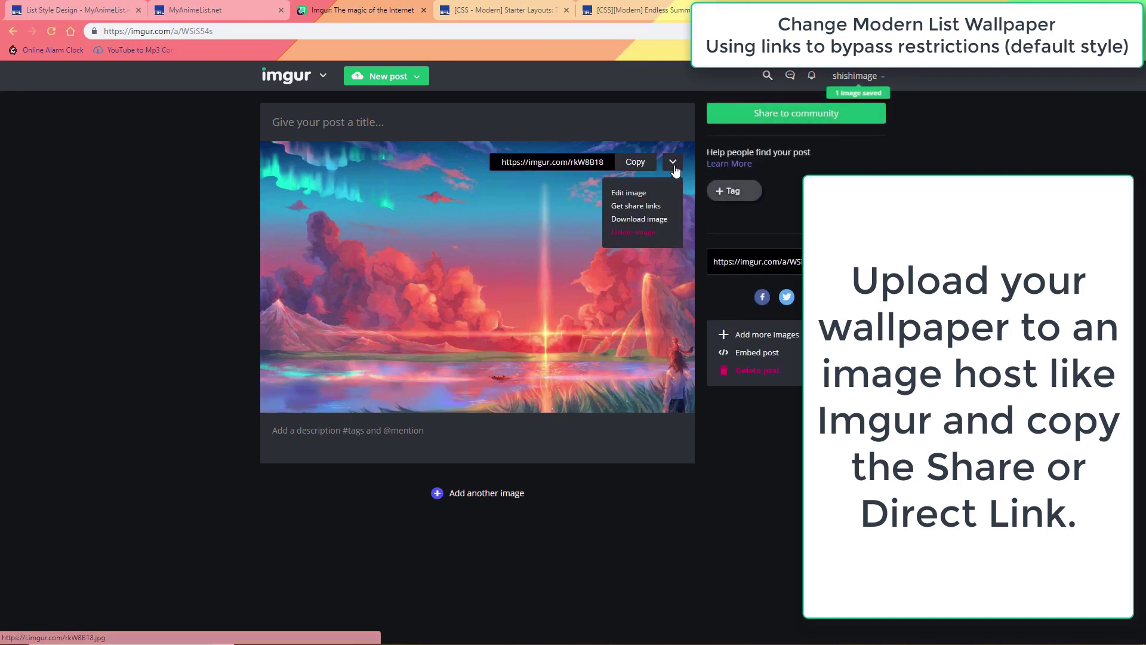
{"action": "left_click", "coordinate": [648, 207]}
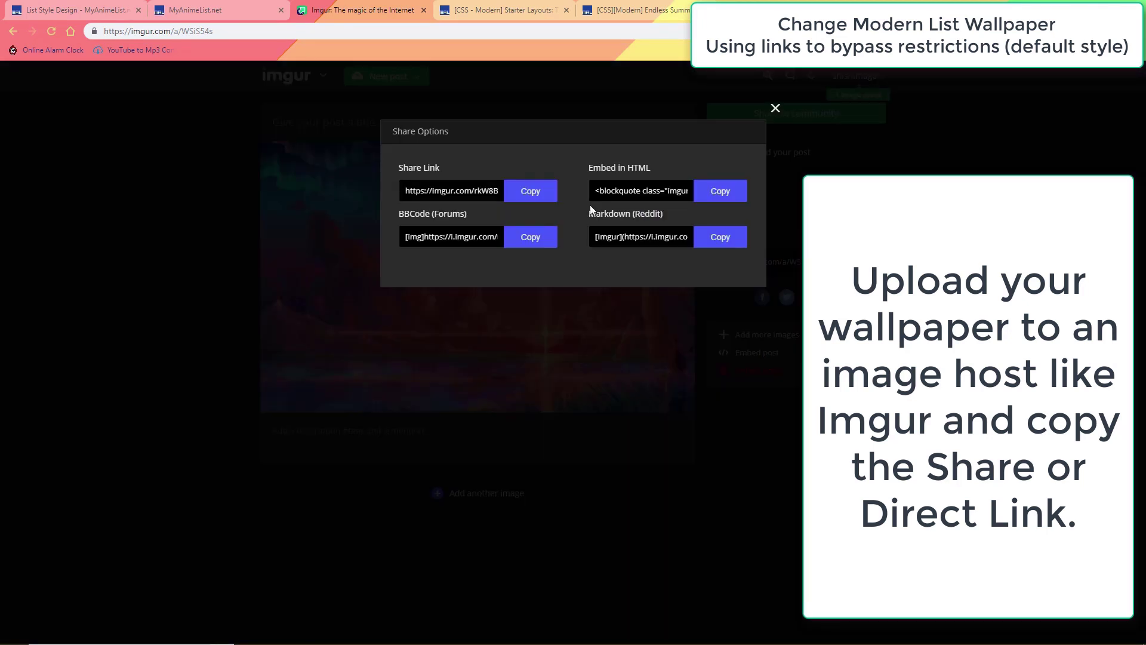
{"action": "left_click", "coordinate": [530, 192]}
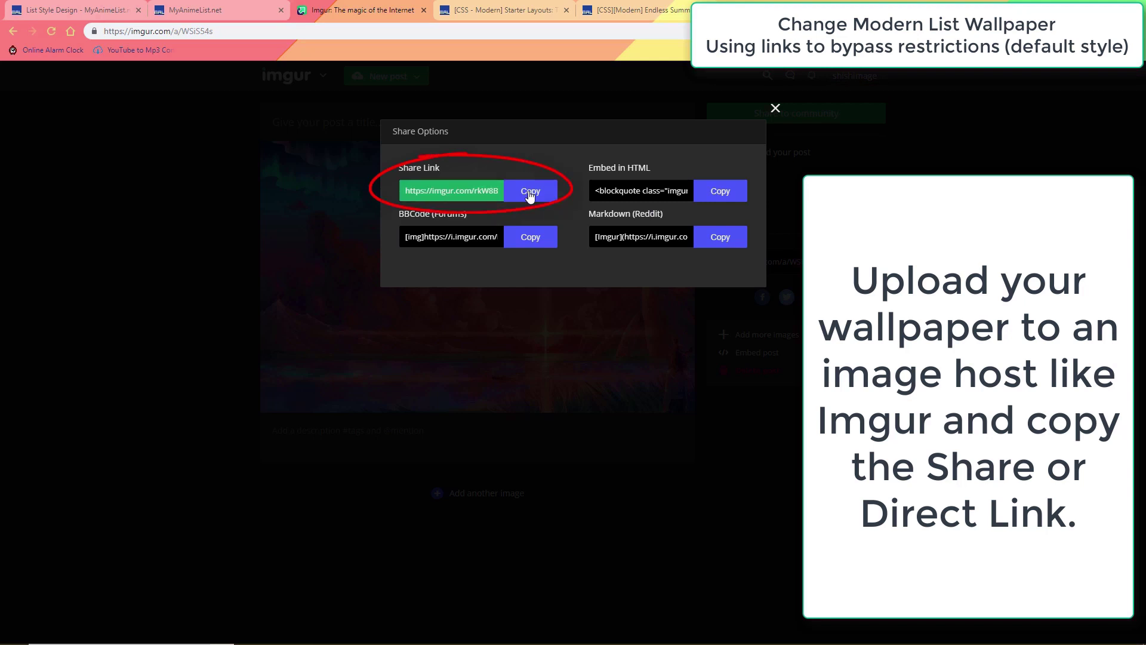
{"action": "left_click", "coordinate": [216, 7]}
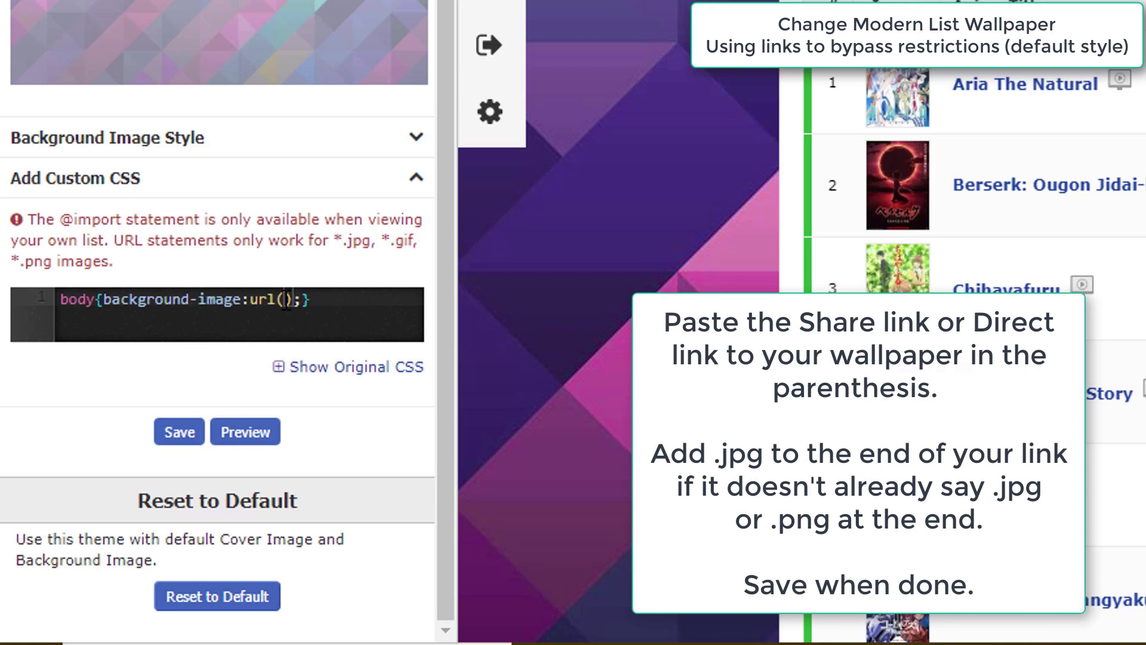
- Paste the Imgur link into url(), add .jpg after it, and save the theme
{"action": "right_click", "coordinate": [286, 299]}
{"action": "left_click", "coordinate": [383, 13]}
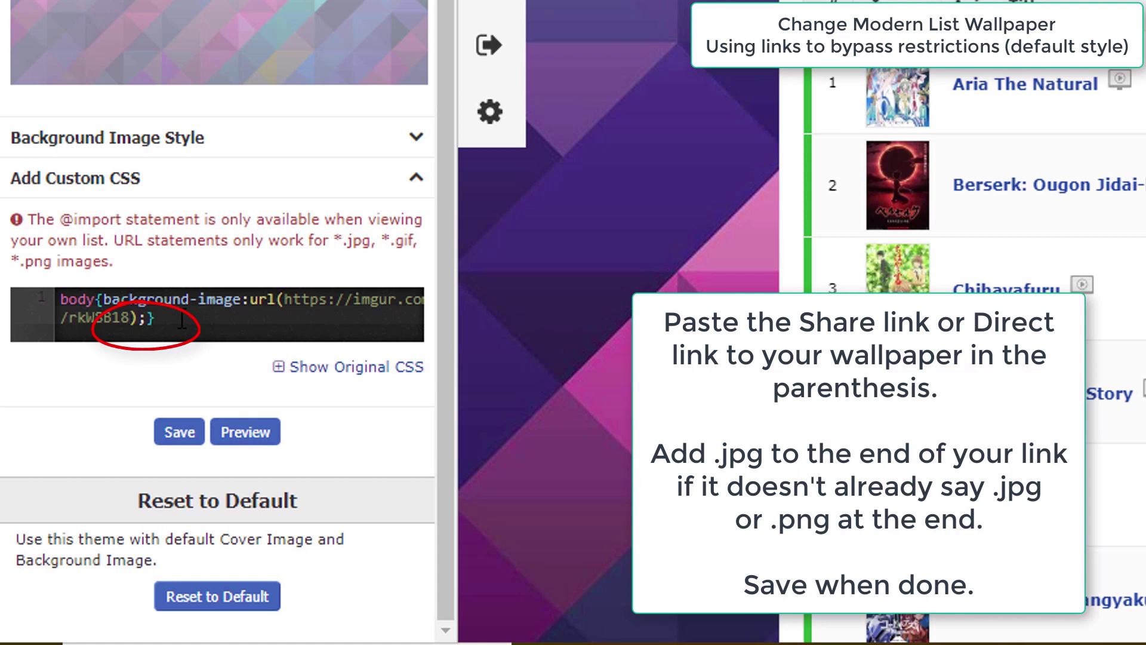
{"action": "type", "text": ".jpg"}
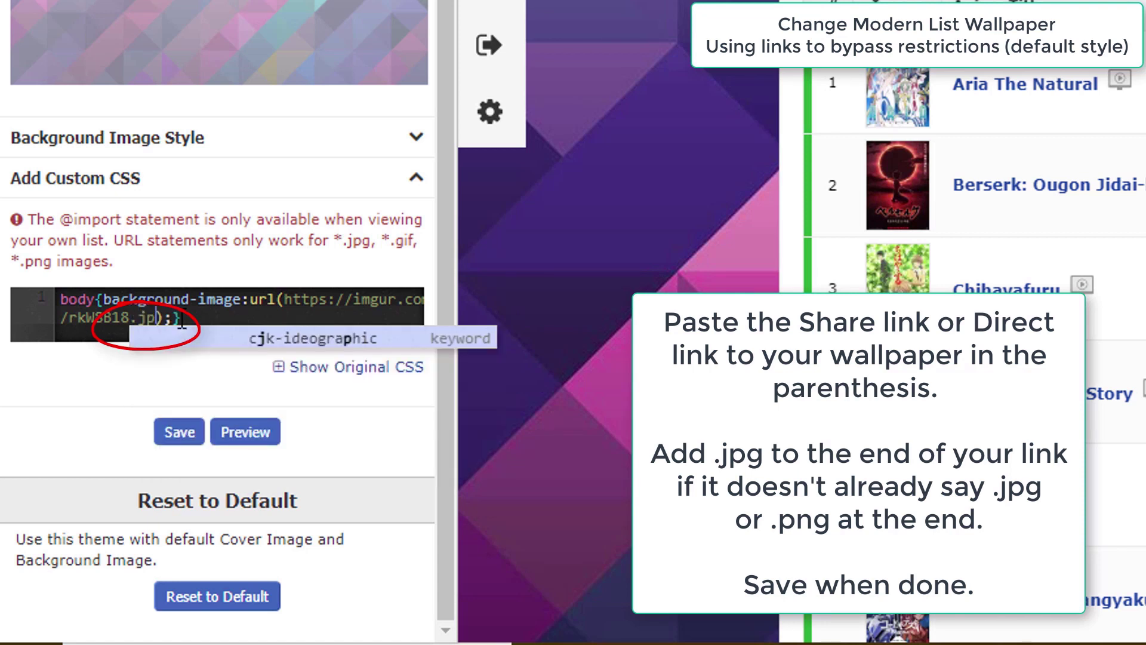
{"action": "left_click", "coordinate": [192, 319]}
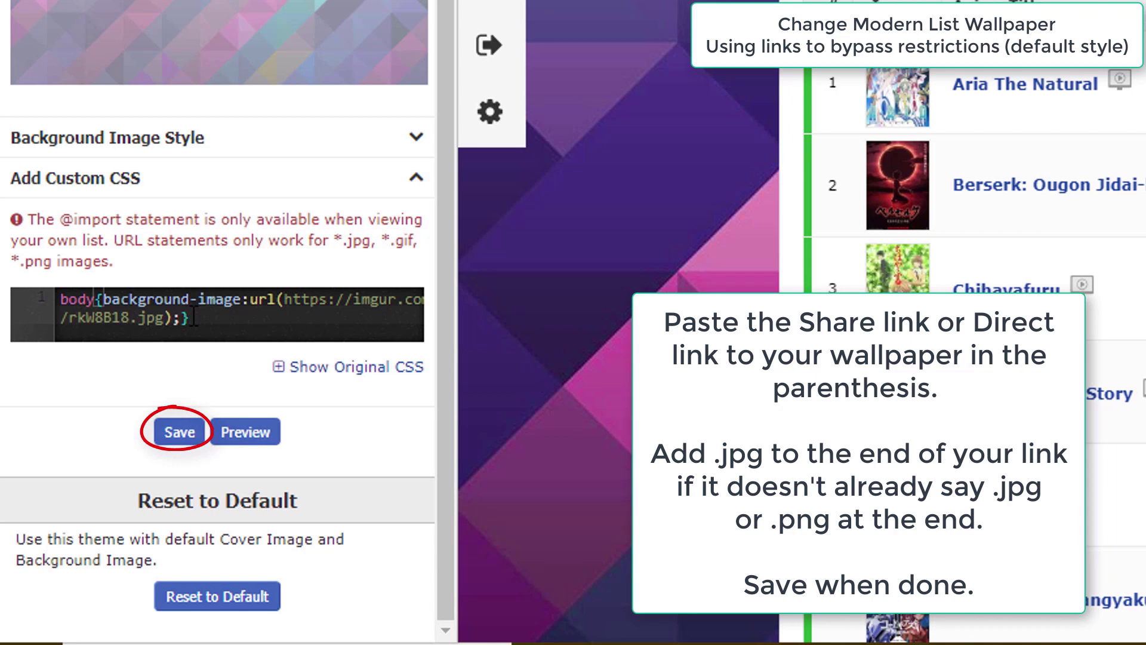
{"action": "left_click", "coordinate": [182, 436]}
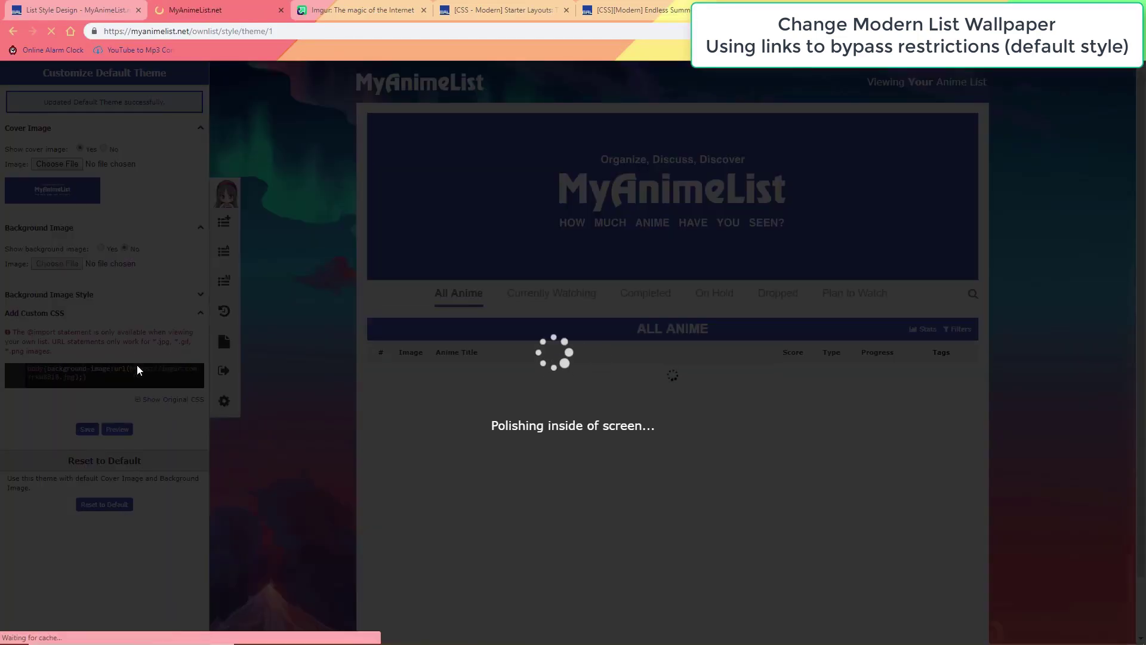
- Add background-size: cover and background-attachment: fixed lines to the custom CSS rule
{"action": "scroll", "coordinate": [299, 328], "scroll_direction": "down", "scroll_amount": 2}
{"action": "scroll", "coordinate": [296, 327], "scroll_direction": "up", "scroll_amount": 2}
{"action": "scroll", "coordinate": [296, 327], "scroll_direction": "down", "scroll_amount": 5}
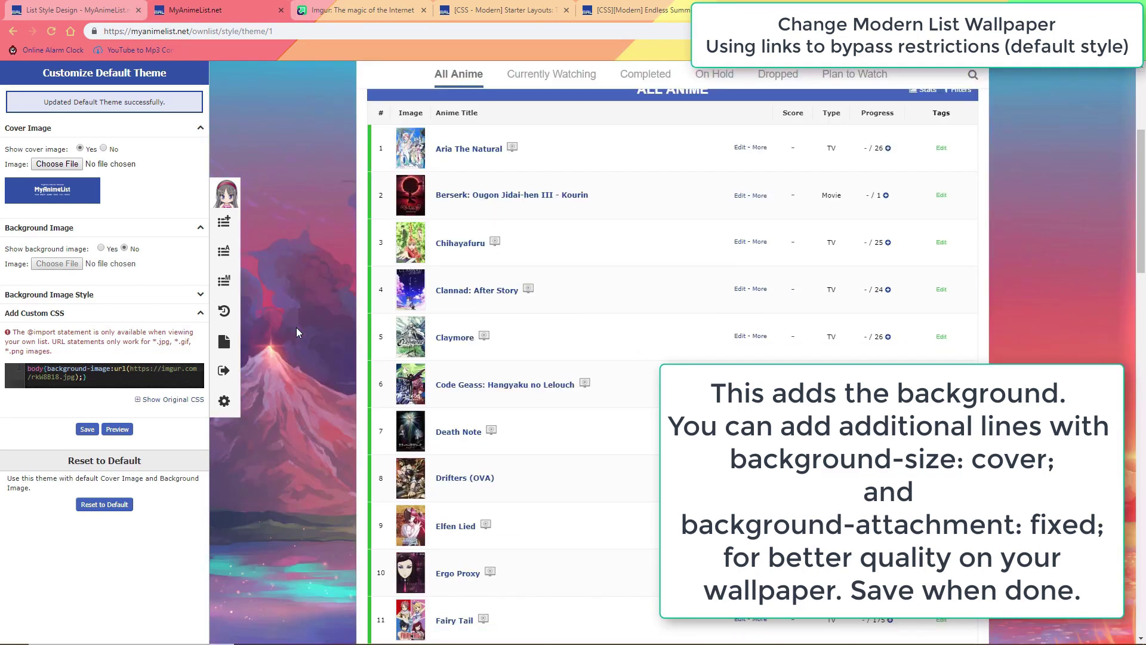
{"action": "scroll", "coordinate": [296, 327], "scroll_direction": "down", "scroll_amount": 1}
{"action": "scroll", "coordinate": [296, 328], "scroll_direction": "up", "scroll_amount": 5}
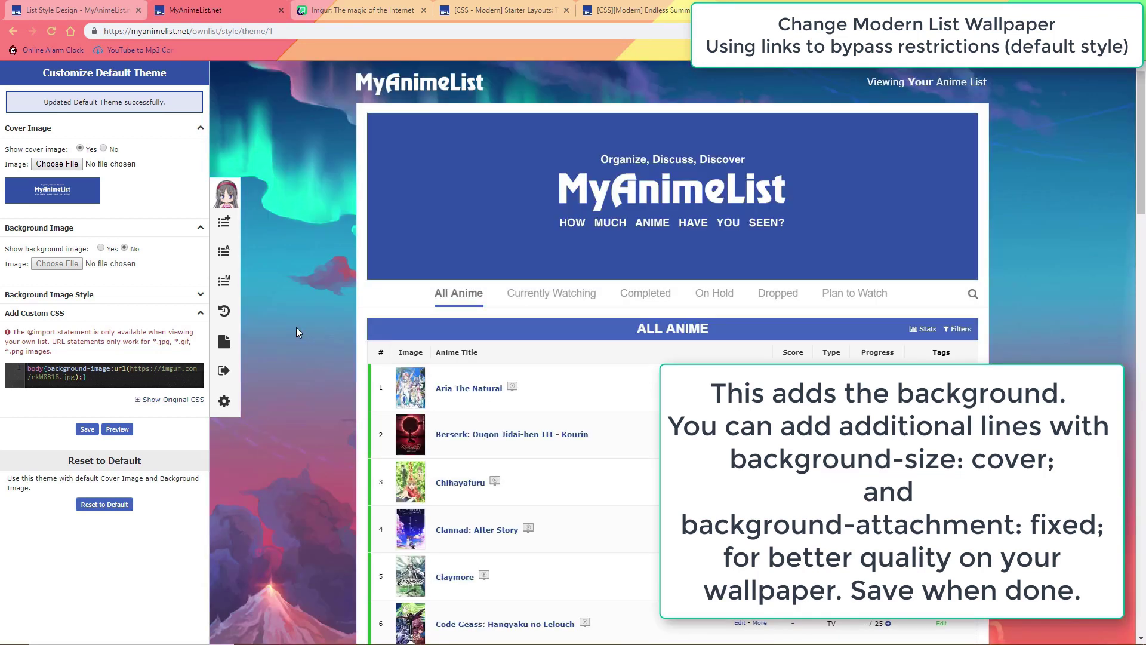
{"action": "key", "text": "Return"}
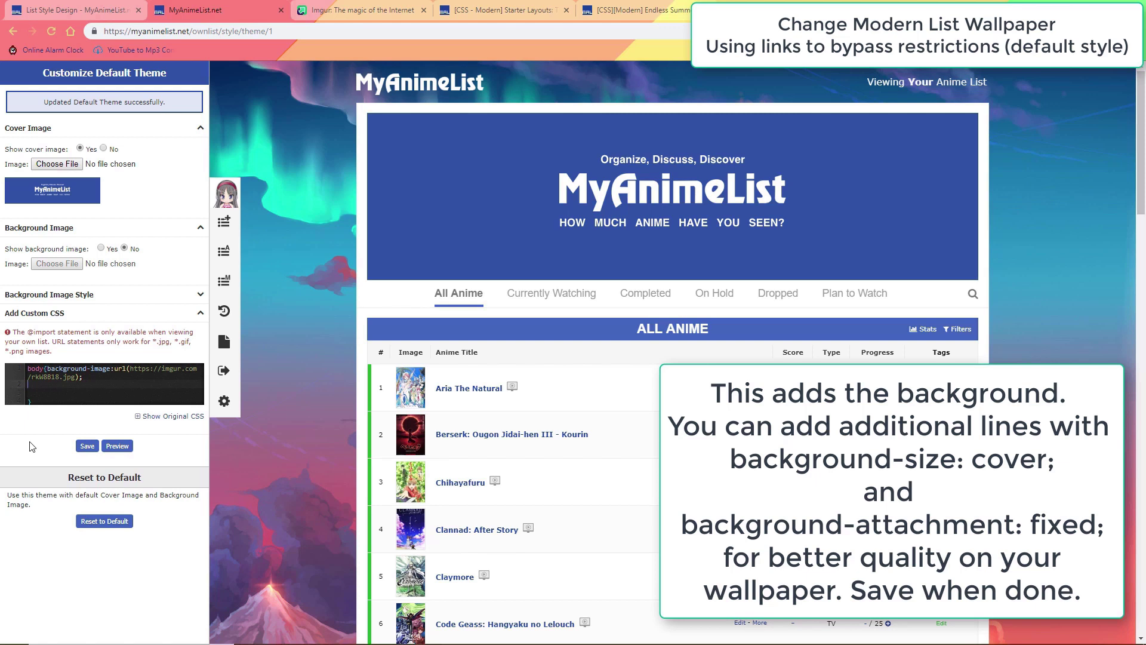
{"action": "type", "text": "backgroun"}
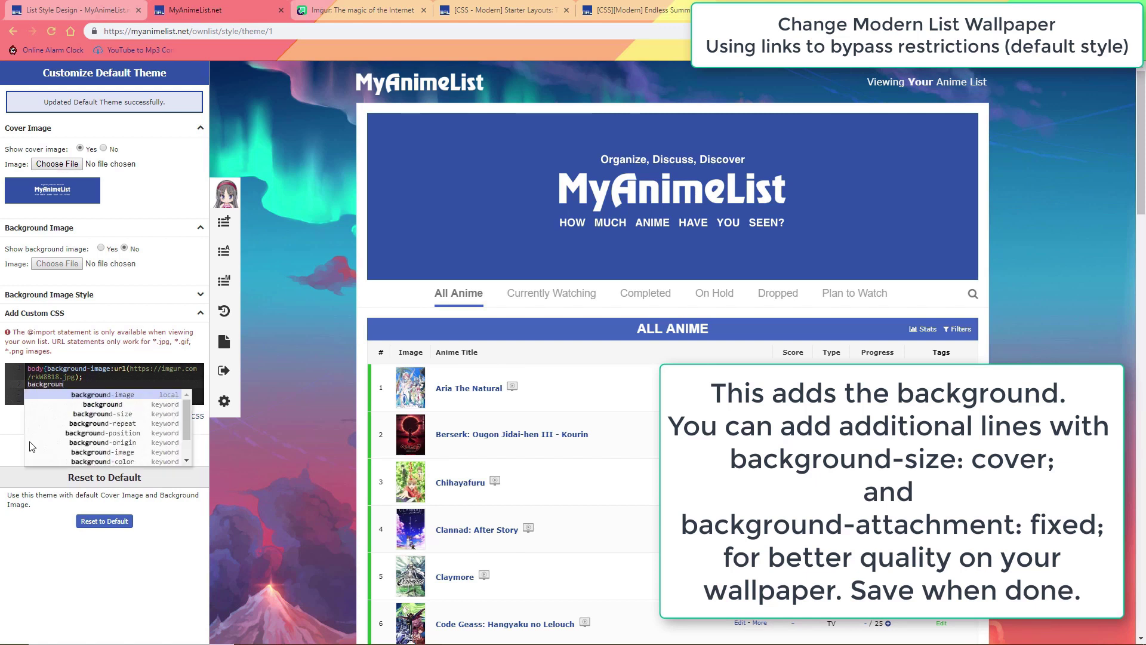
{"action": "type", "text": "d-size: "}
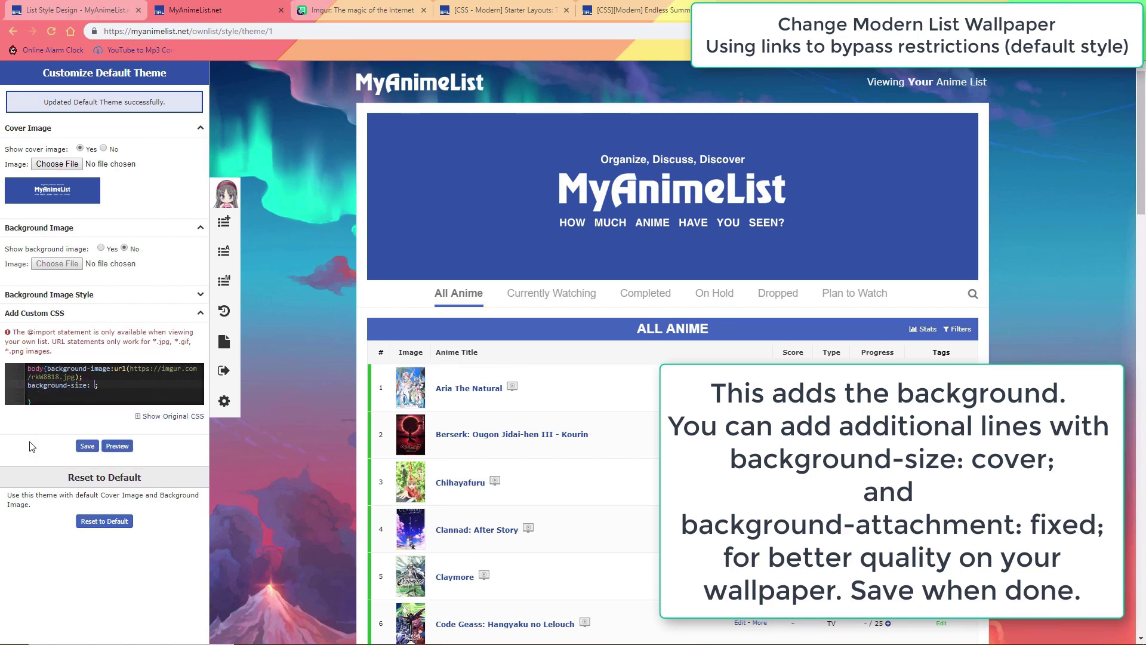
{"action": "type", "text": "cover"}
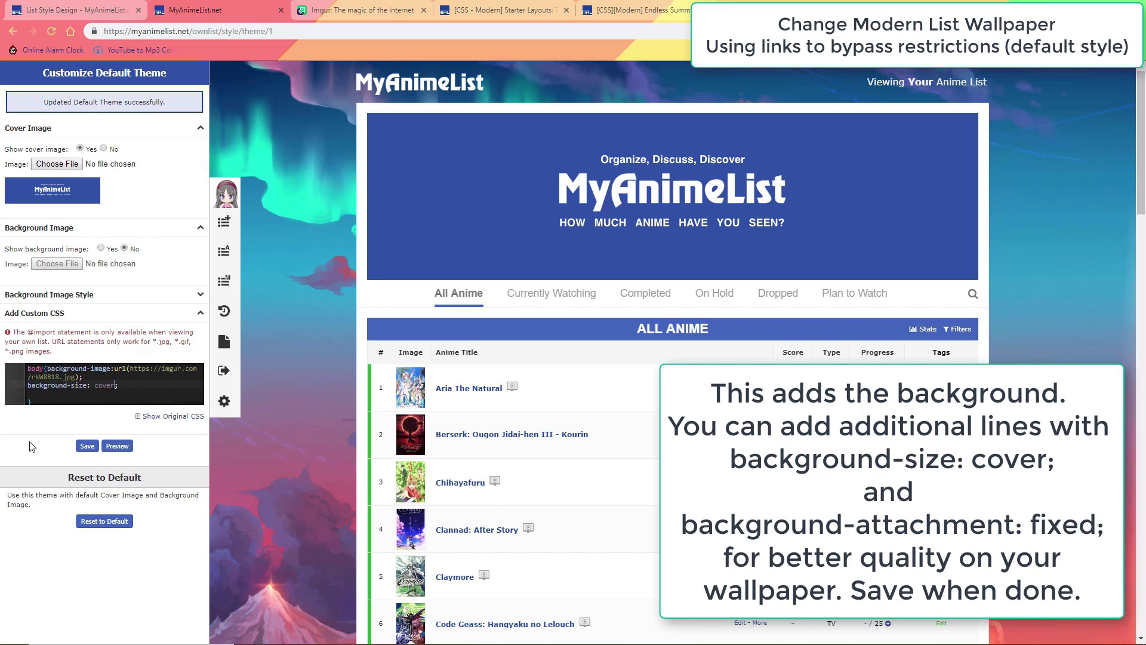
{"action": "left_click", "coordinate": [111, 391]}
{"action": "type", "text": "background-"}
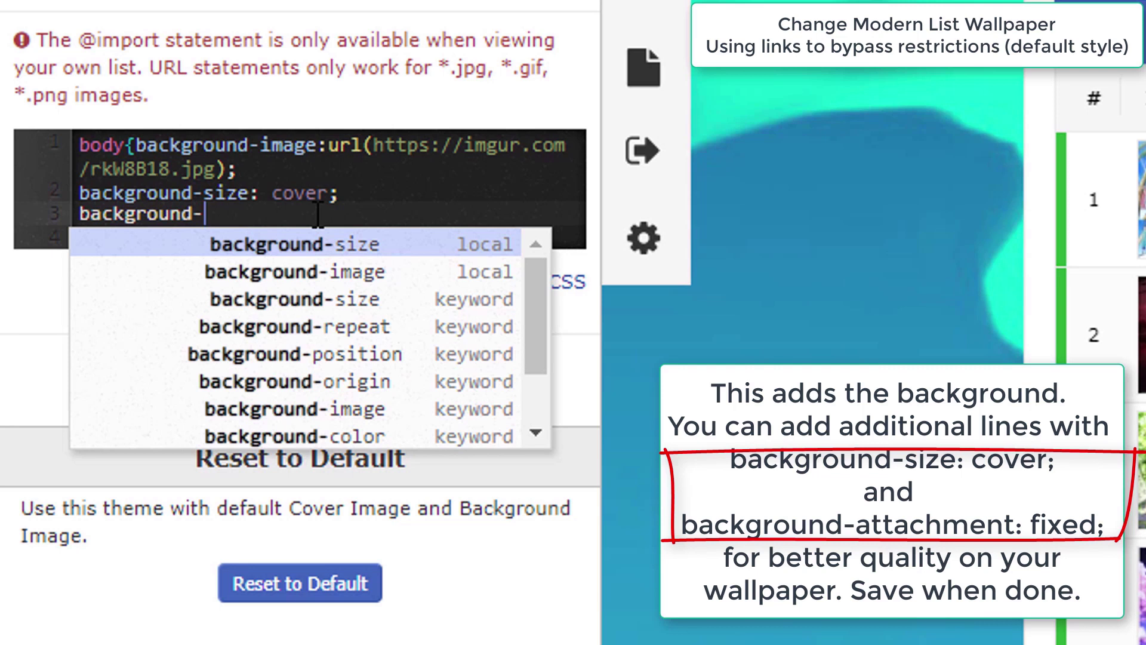
{"action": "type", "text": "at"}
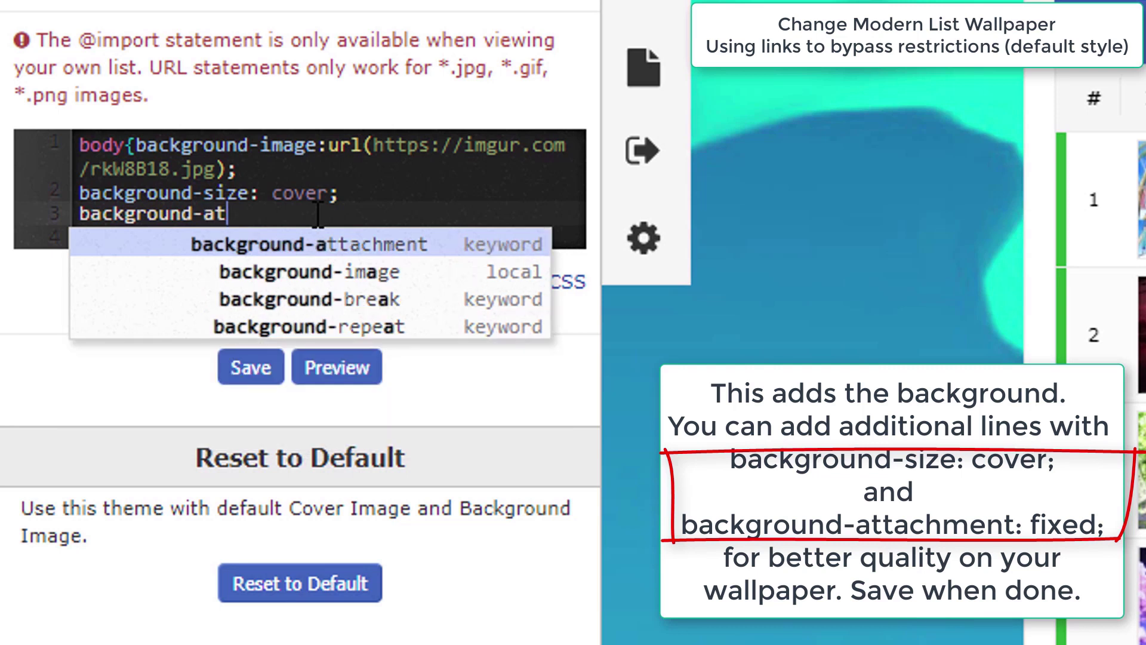
{"action": "type", "text": "tachment: fixed;"}
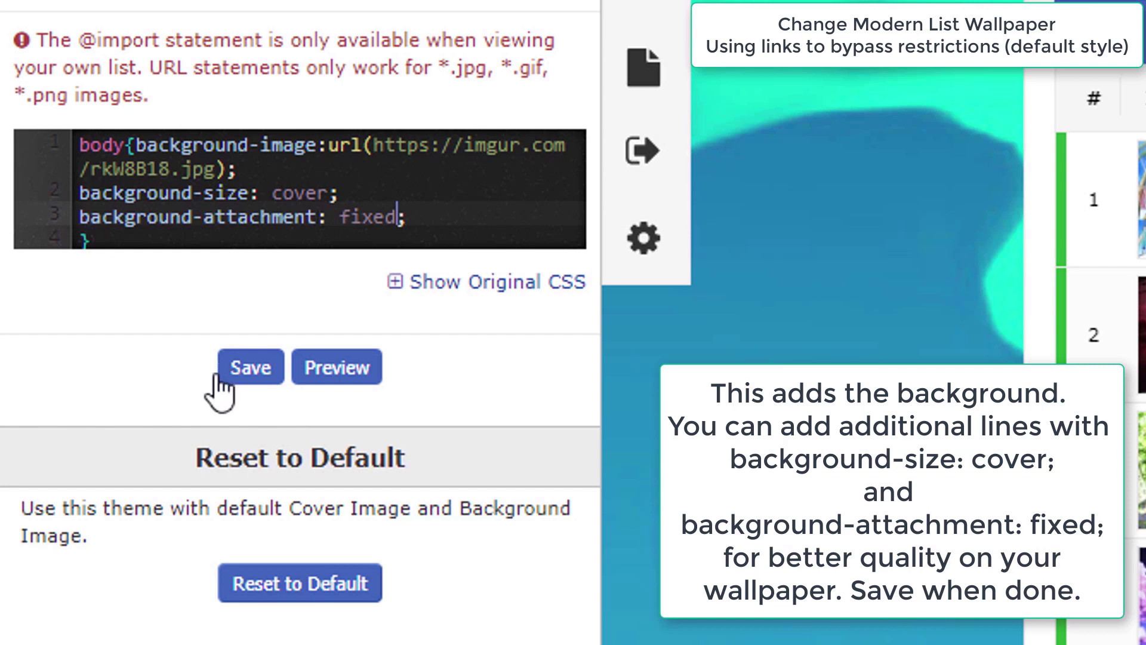
- Save the theme and scroll the list to check the fixed full-page wallpaper
{"action": "left_click", "coordinate": [251, 367]}
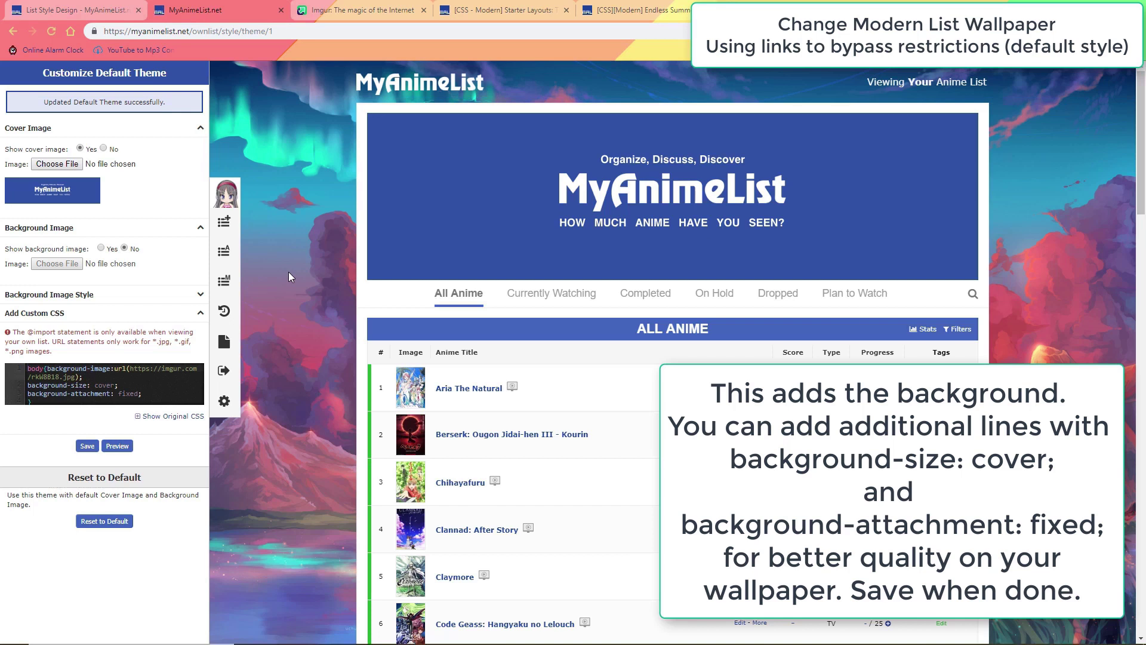
{"action": "scroll", "coordinate": [286, 272], "scroll_direction": "down", "scroll_amount": 20}
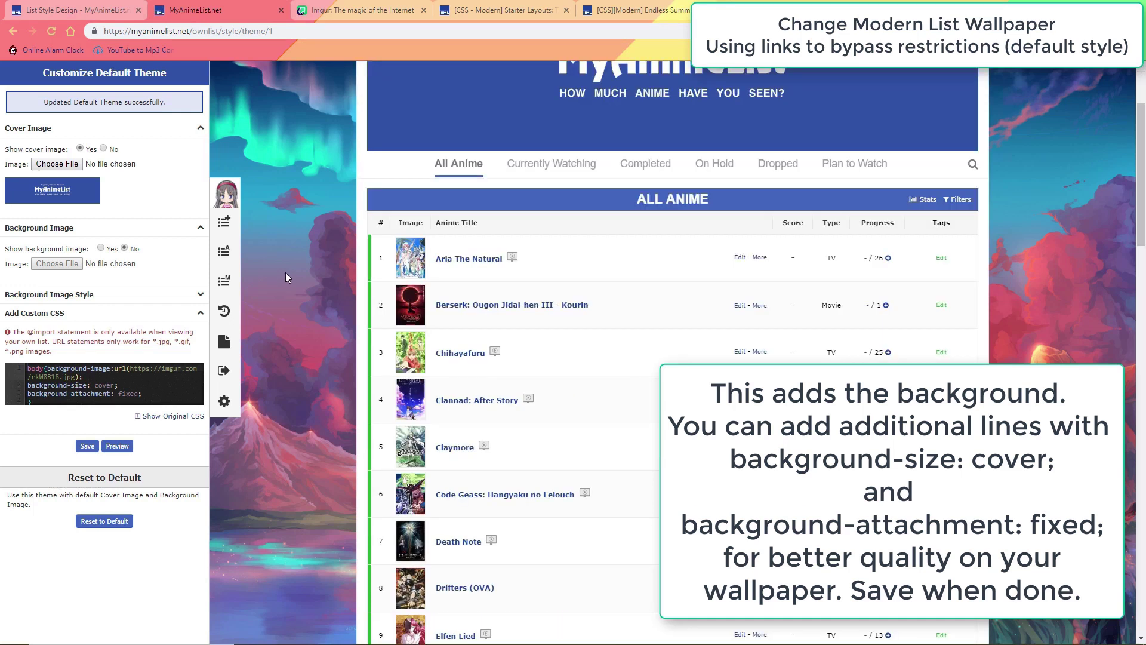
{"action": "scroll", "coordinate": [284, 278], "scroll_direction": "up", "scroll_amount": 20}
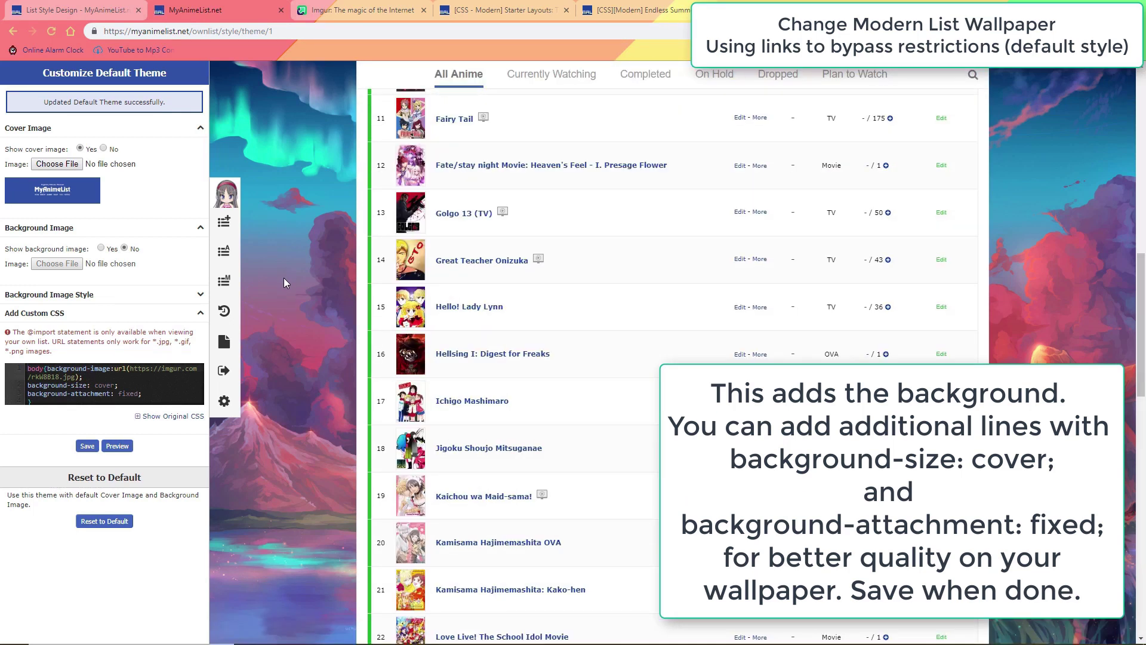
{"action": "scroll", "coordinate": [279, 290], "scroll_direction": "down", "scroll_amount": 10}
{"action": "scroll", "coordinate": [282, 293], "scroll_direction": "up", "scroll_amount": 10}
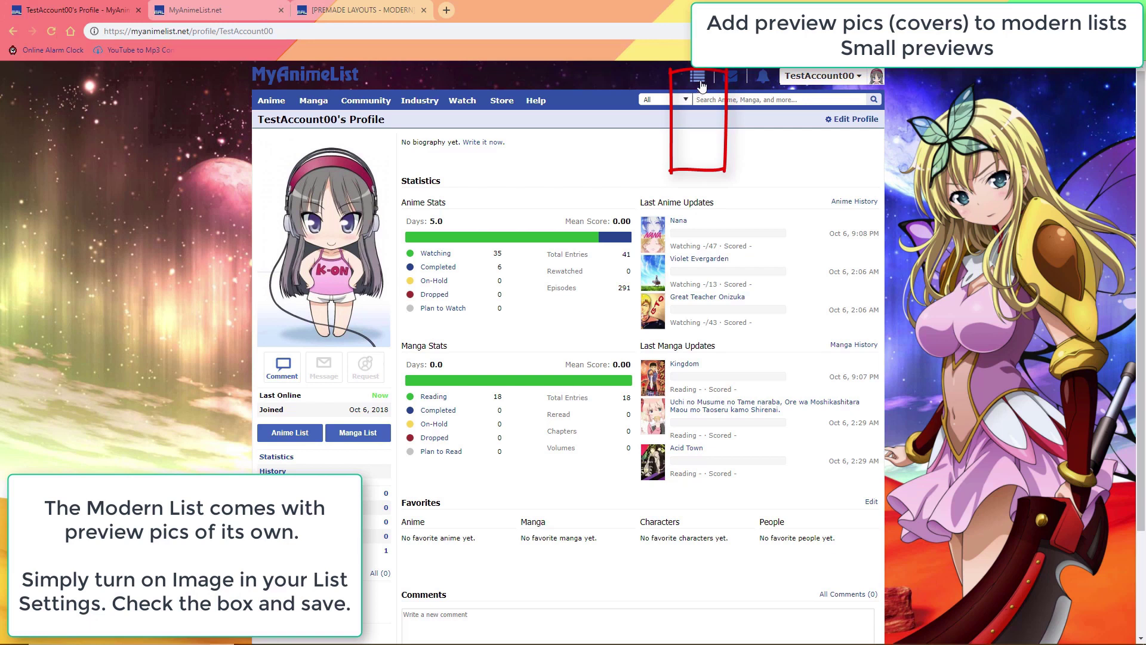
- Submit the list settings with the Modern Only Image column enabled
{"action": "mouse_move", "coordinate": [702, 86]}
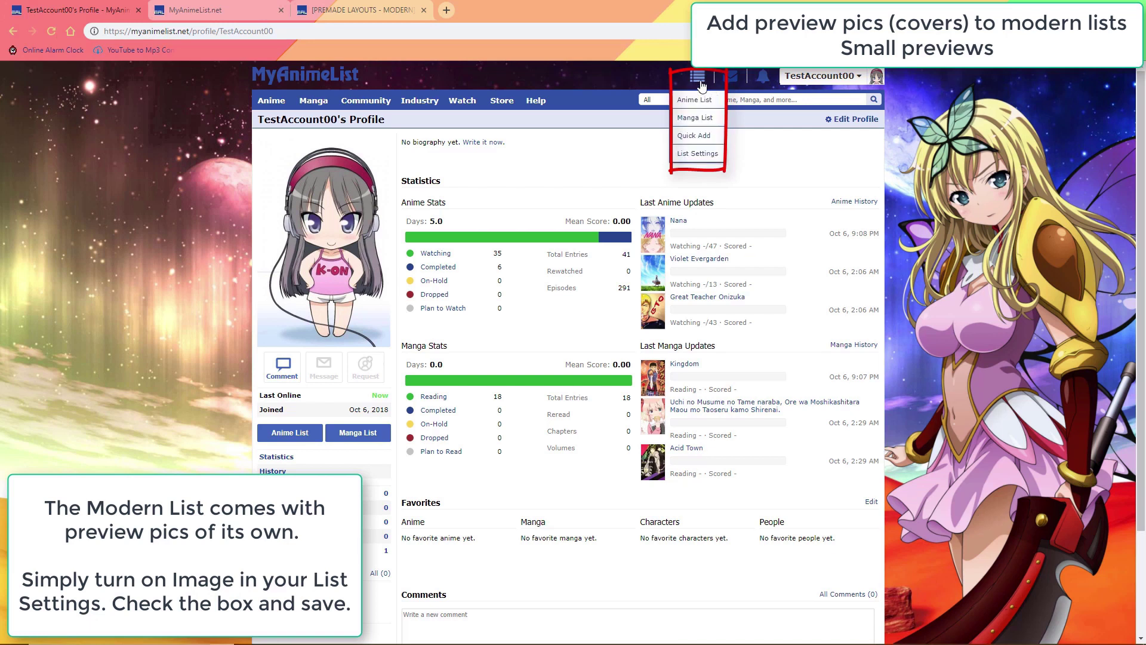
{"action": "left_click", "coordinate": [703, 154]}
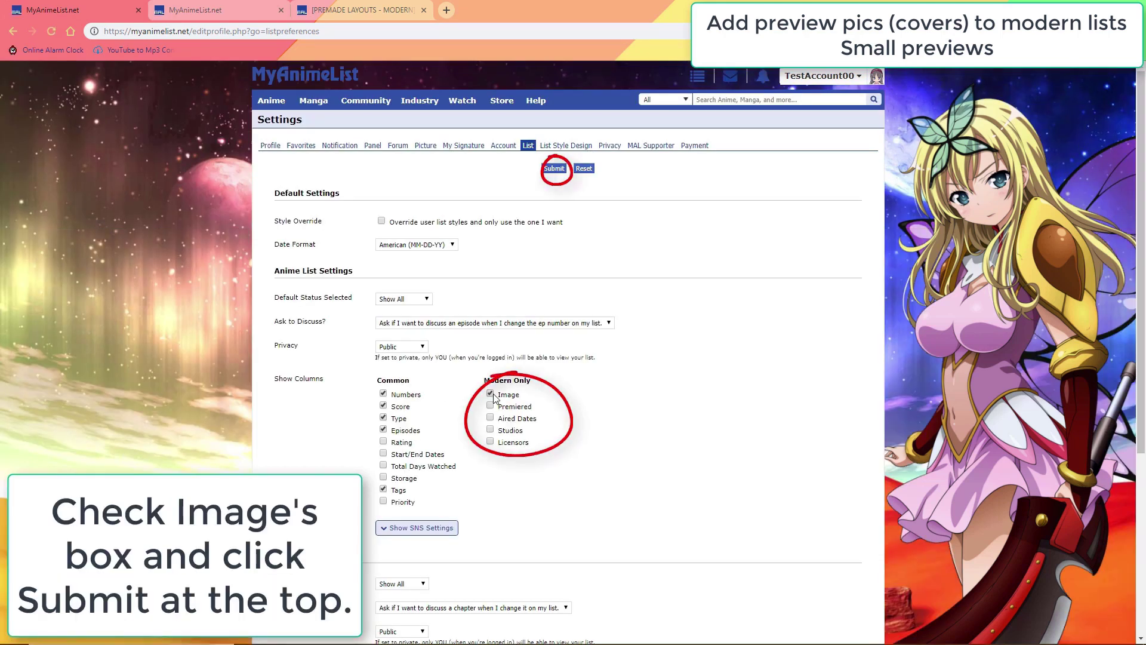
{"action": "left_click", "coordinate": [555, 169]}
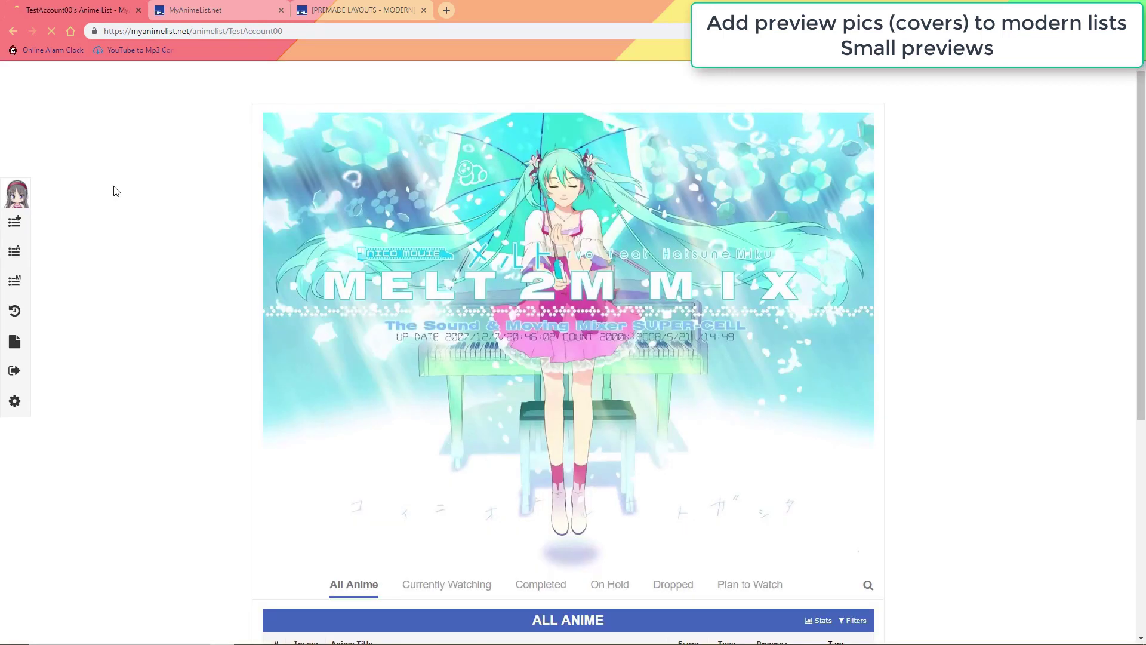
{"action": "scroll", "coordinate": [142, 232], "scroll_direction": "down", "scroll_amount": 8}
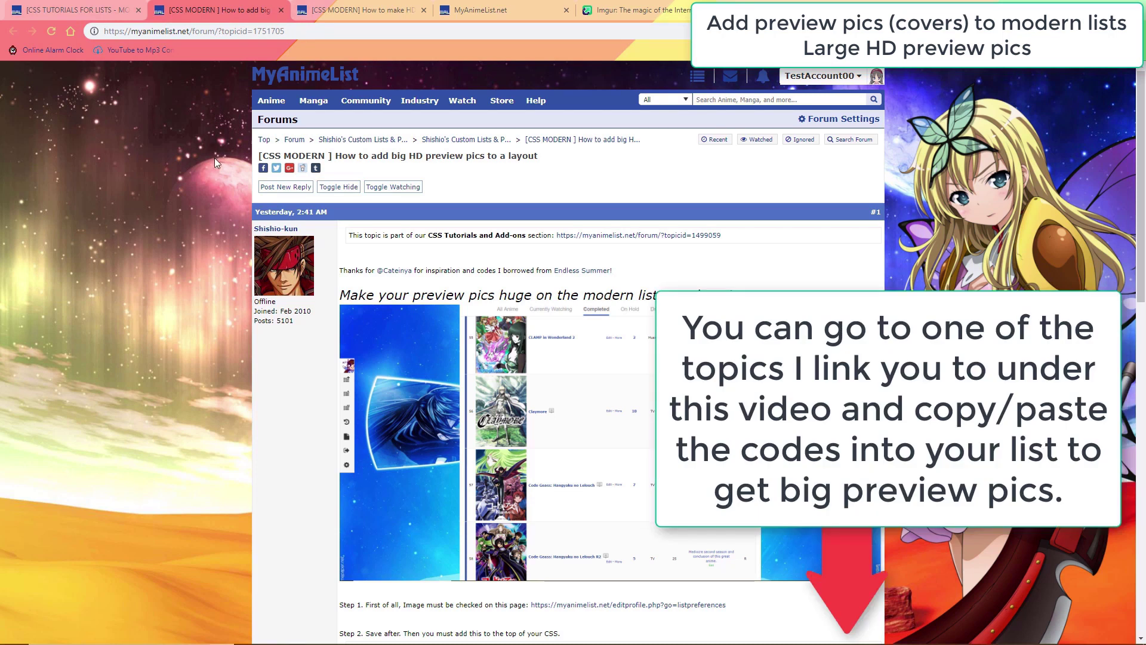
{"action": "scroll", "coordinate": [215, 157], "scroll_direction": "down", "scroll_amount": 7}
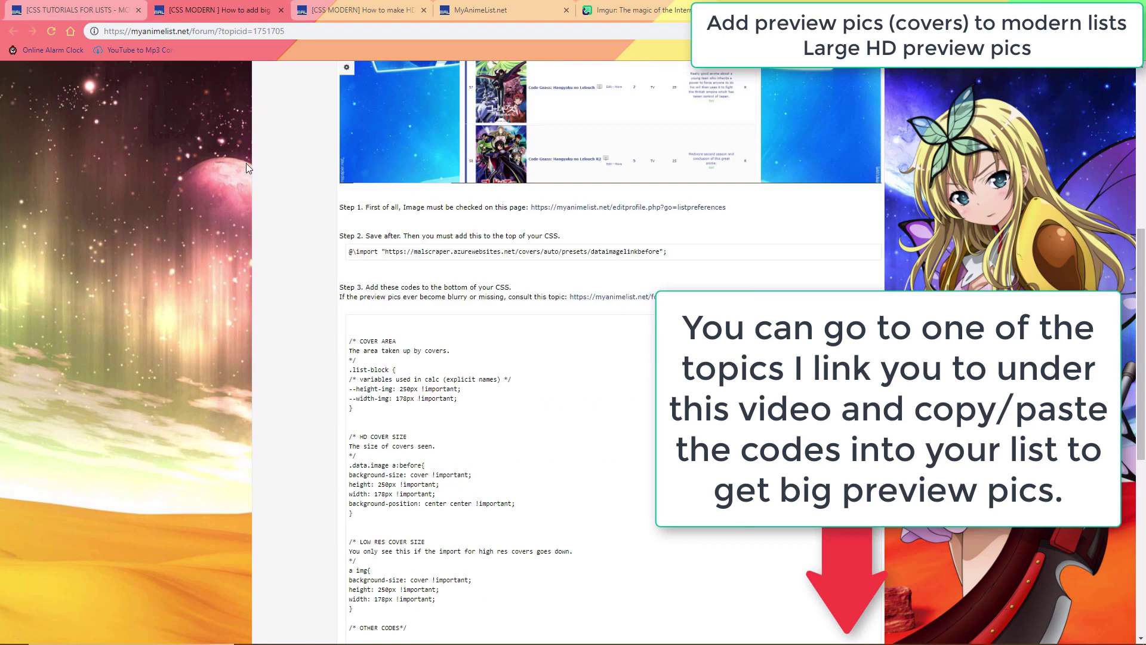
{"action": "left_click_drag", "start_coordinate": [672, 252], "coordinate": [352, 253]}
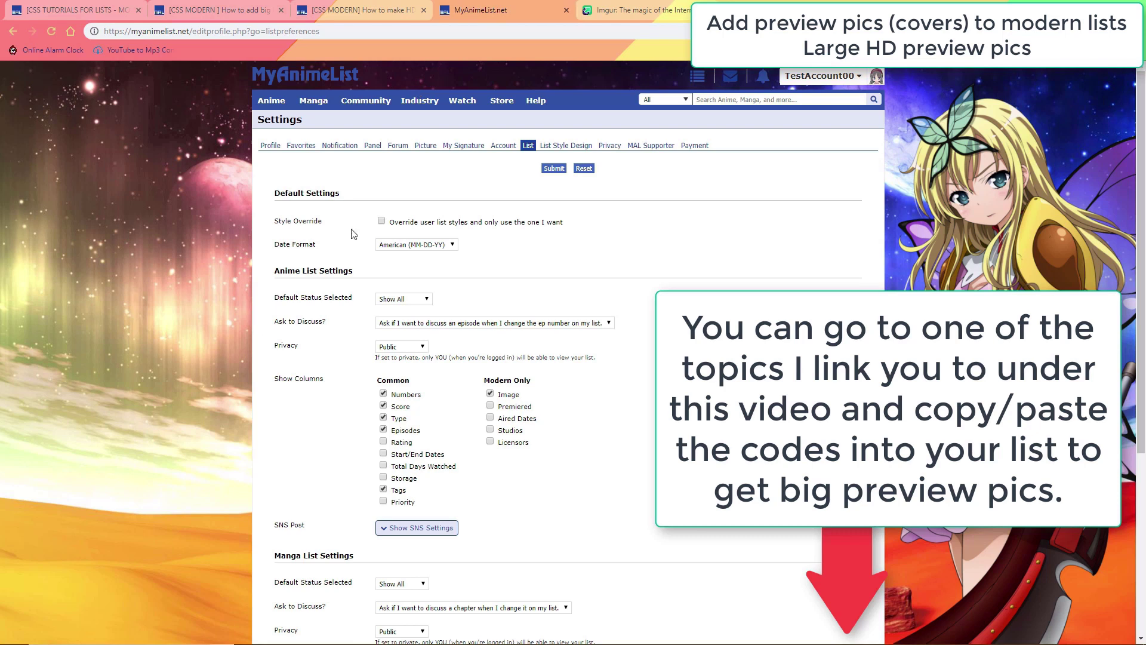
{"action": "left_click", "coordinate": [568, 149]}
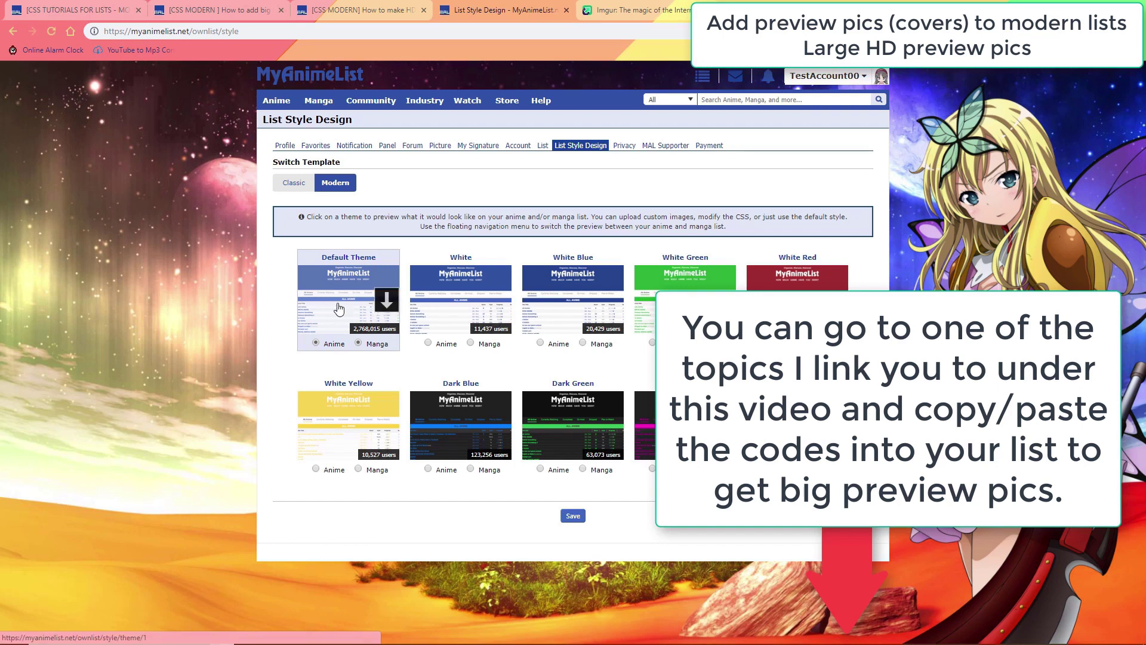
{"action": "left_click", "coordinate": [338, 308]}
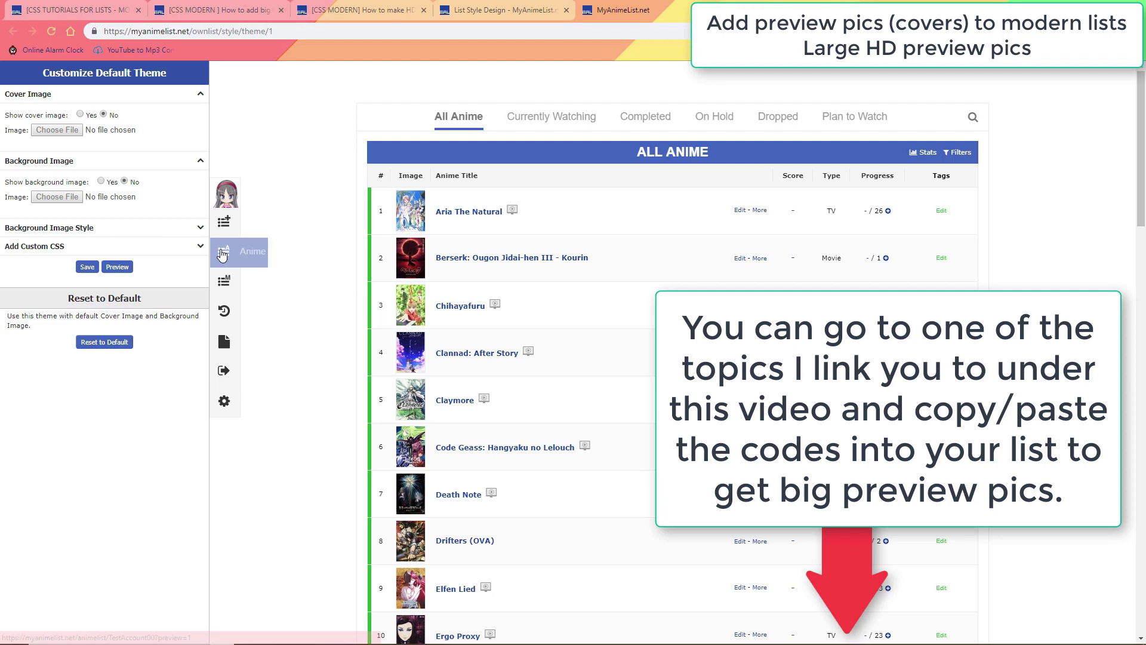
{"action": "left_click", "coordinate": [200, 247]}
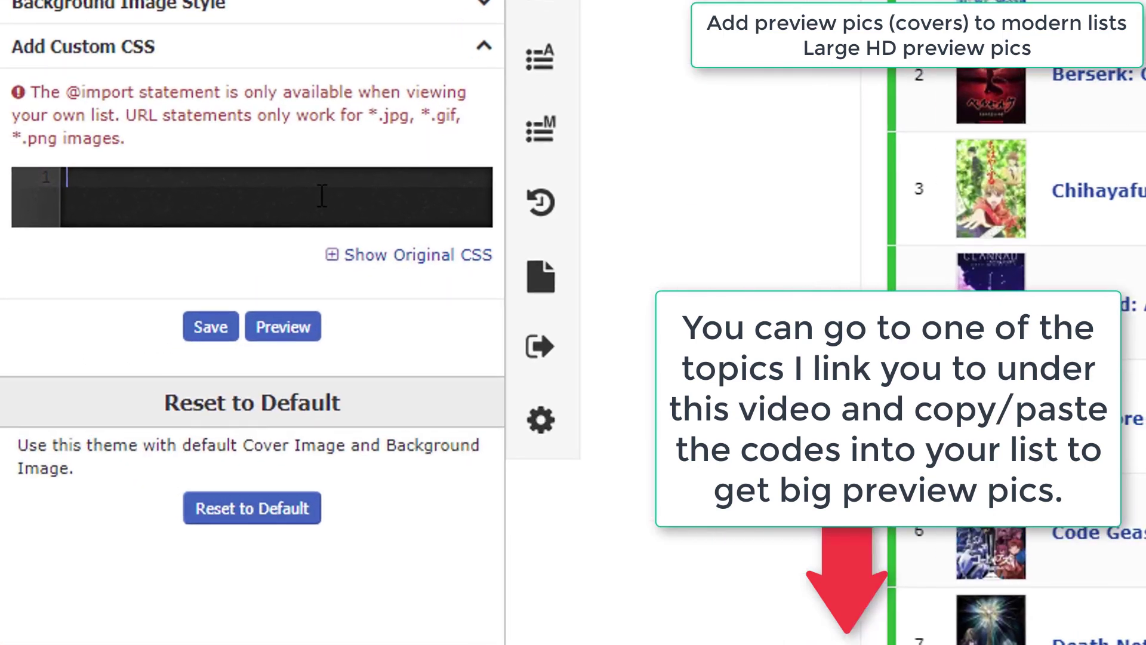
{"action": "left_click", "coordinate": [350, 192]}
{"action": "type", "text": "@\\import \"https://malscraper.azurewebsites.net/covers/auto/presets/dataimagelinkbefore\";"}
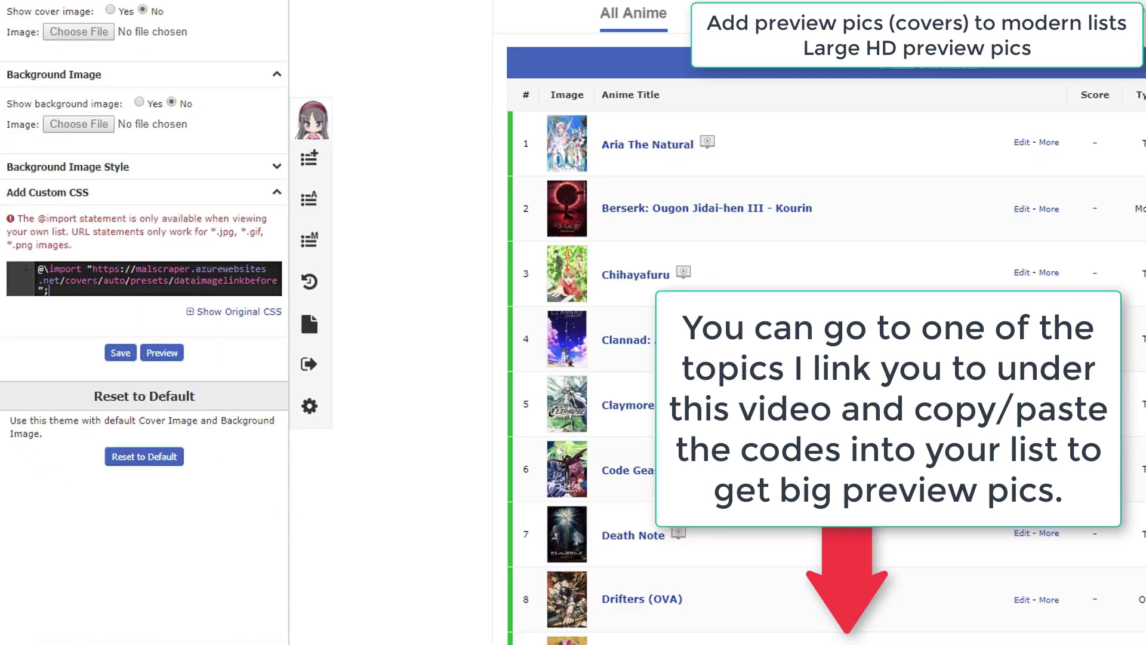
{"action": "left_click", "coordinate": [472, 13]}
{"action": "left_click", "coordinate": [362, 11]}
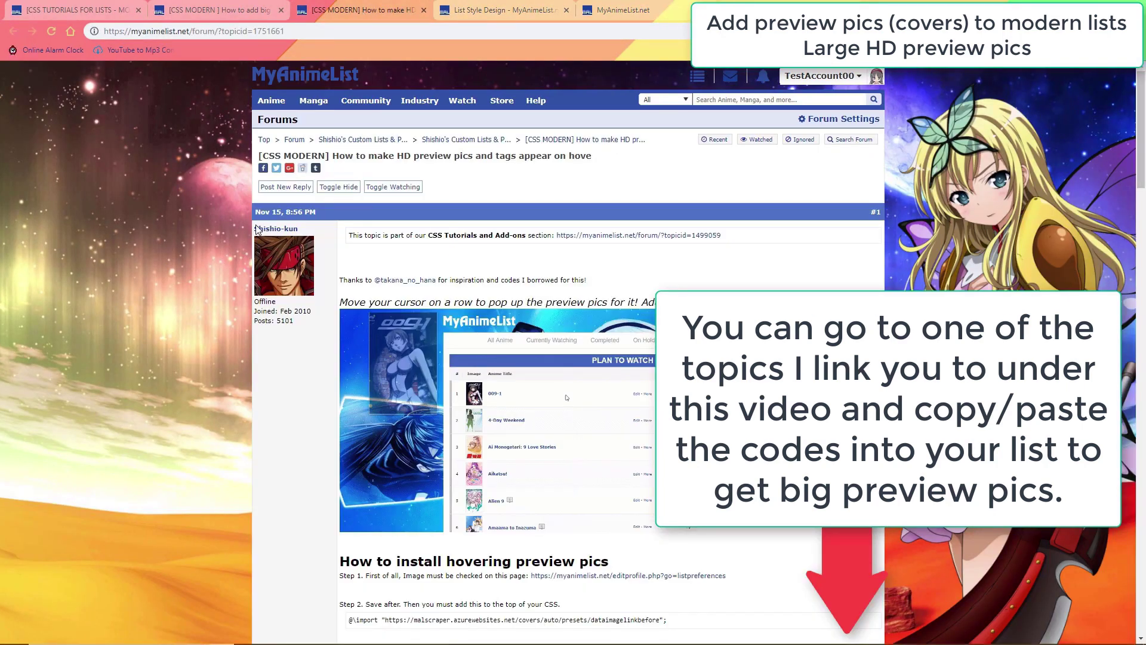
- Copy the Step 3 cover-size CSS block from the big HD preview pics forum topic
{"action": "left_click", "coordinate": [228, 13]}
{"action": "scroll", "coordinate": [297, 304], "scroll_direction": "down", "scroll_amount": 1}
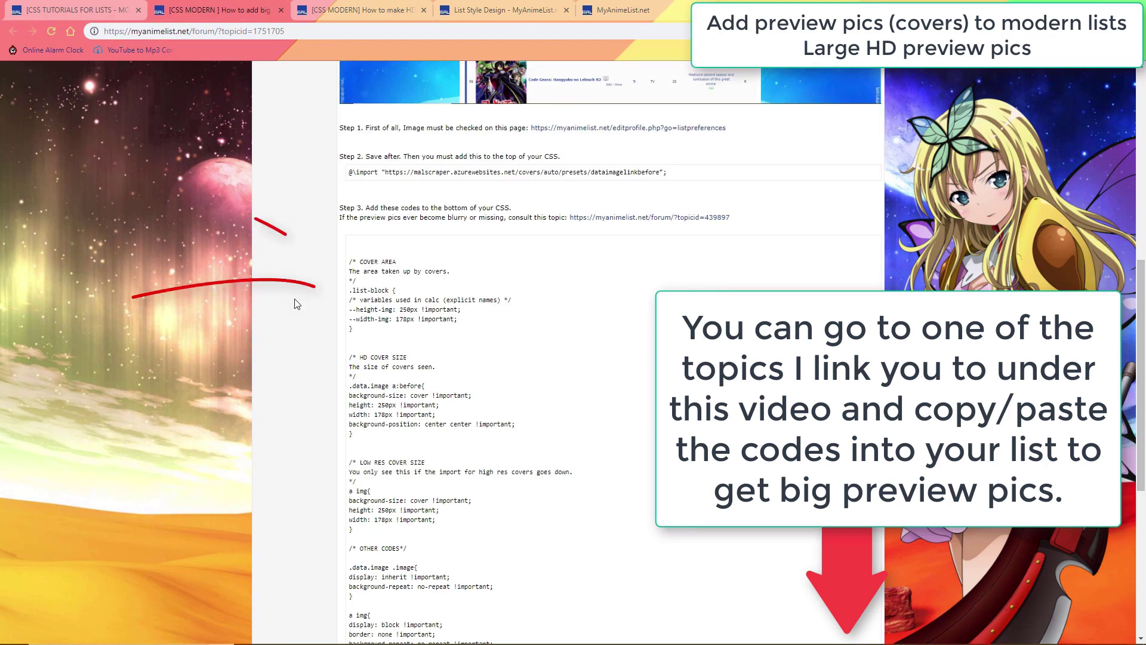
{"action": "scroll", "coordinate": [297, 304], "scroll_direction": "down", "scroll_amount": 1}
{"action": "scroll", "coordinate": [410, 256], "scroll_direction": "down", "scroll_amount": 3}
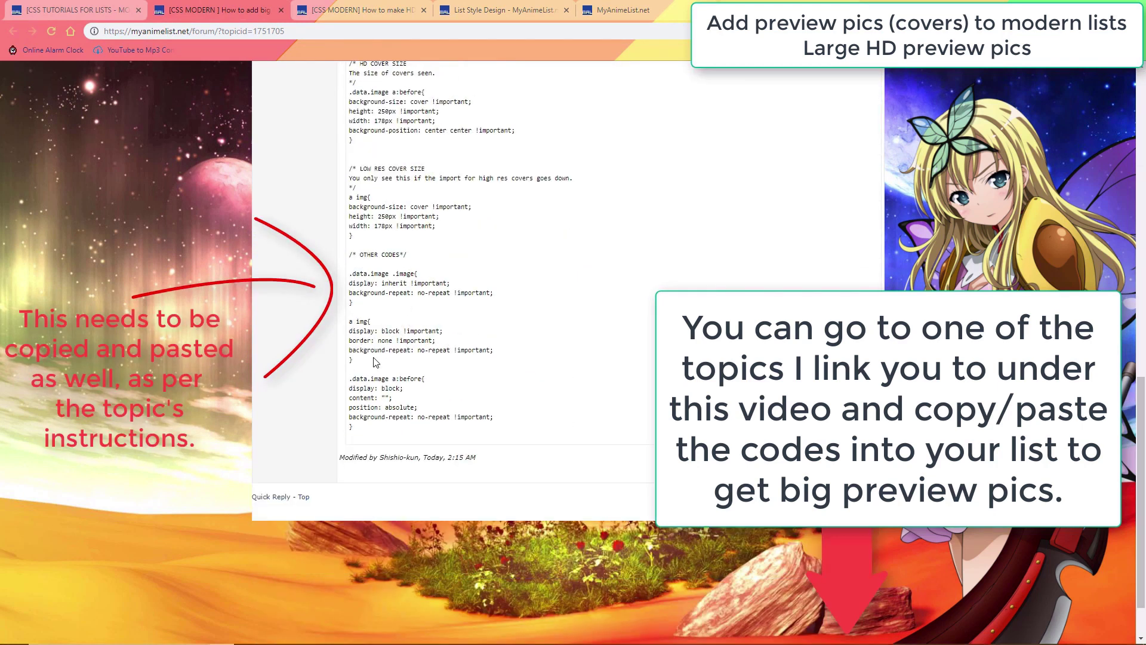
{"action": "left_click_drag", "start_coordinate": [421, 453], "coordinate": [355, 553]}
{"action": "right_click", "coordinate": [422, 331]}
{"action": "left_click", "coordinate": [446, 335]}
{"action": "left_click", "coordinate": [245, 305]}
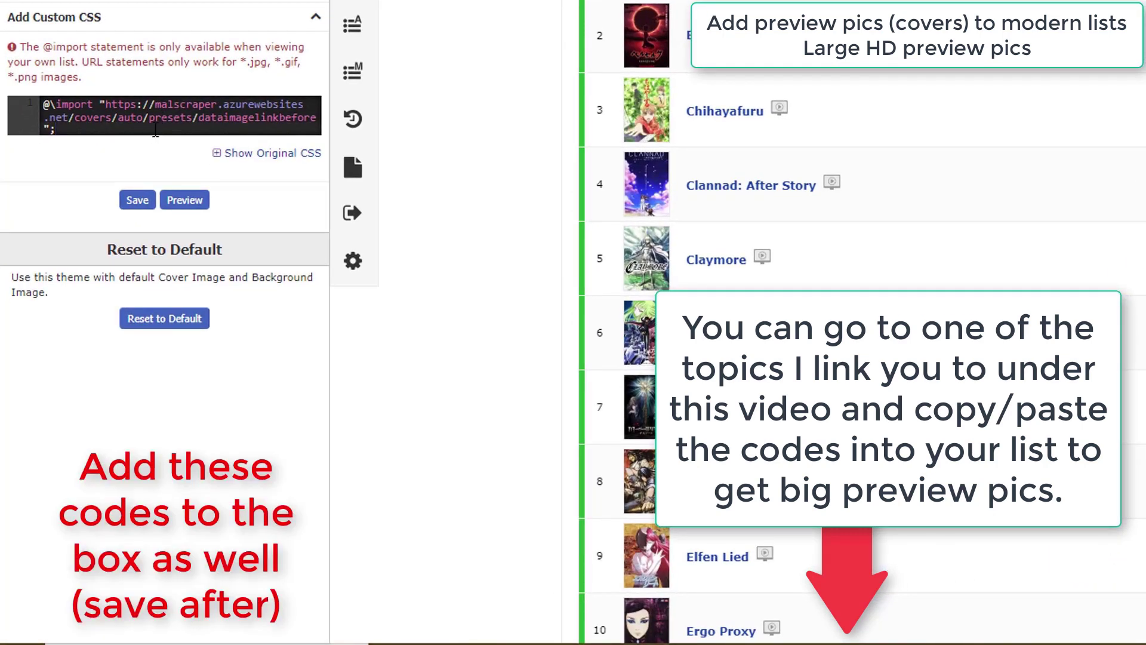
{"action": "key", "text": "Return"}
{"action": "key", "text": "Return"}
{"action": "key", "text": "Return"}
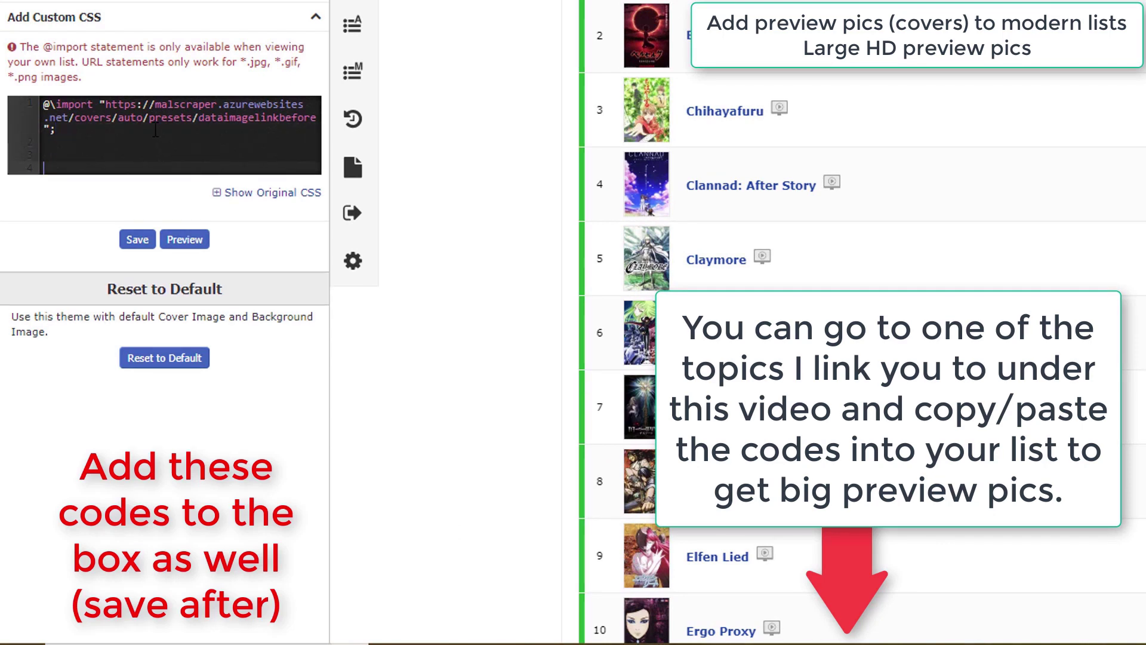
{"action": "right_click", "coordinate": [99, 169]}
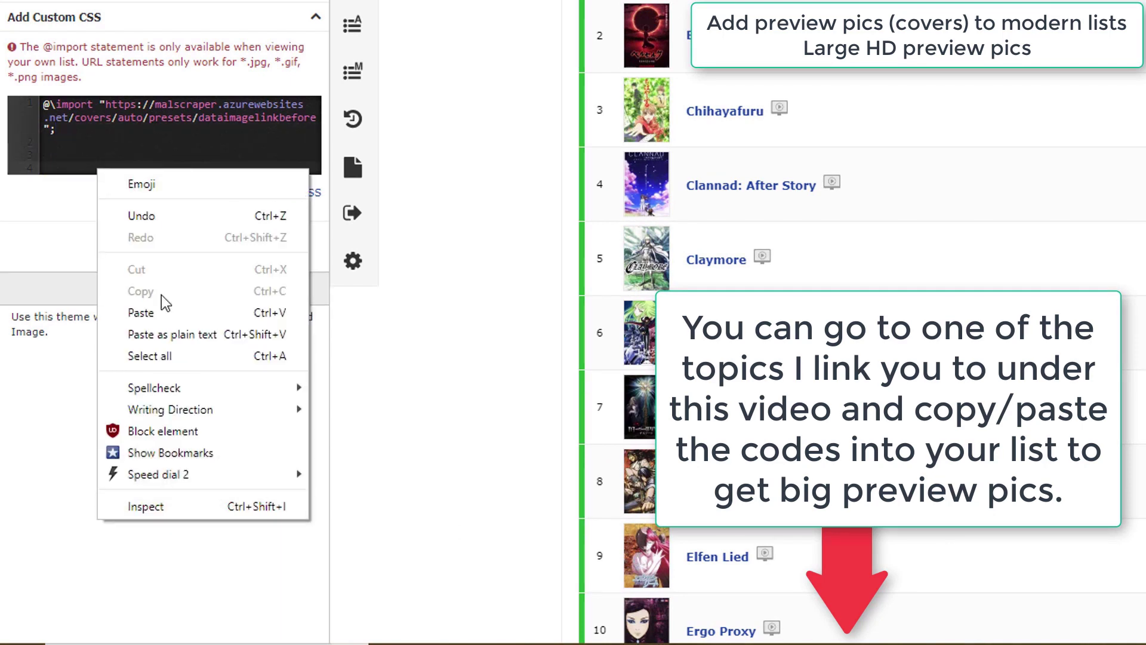
{"action": "left_click", "coordinate": [173, 310]}
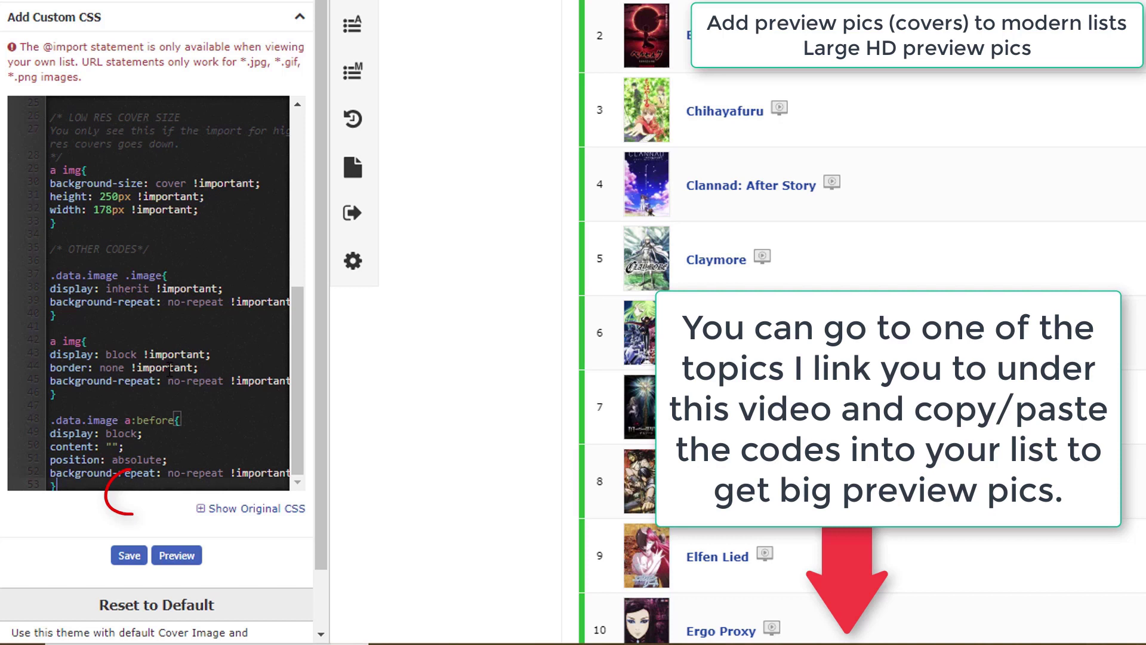
{"action": "scroll", "coordinate": [128, 505], "scroll_direction": "down", "scroll_amount": 1}
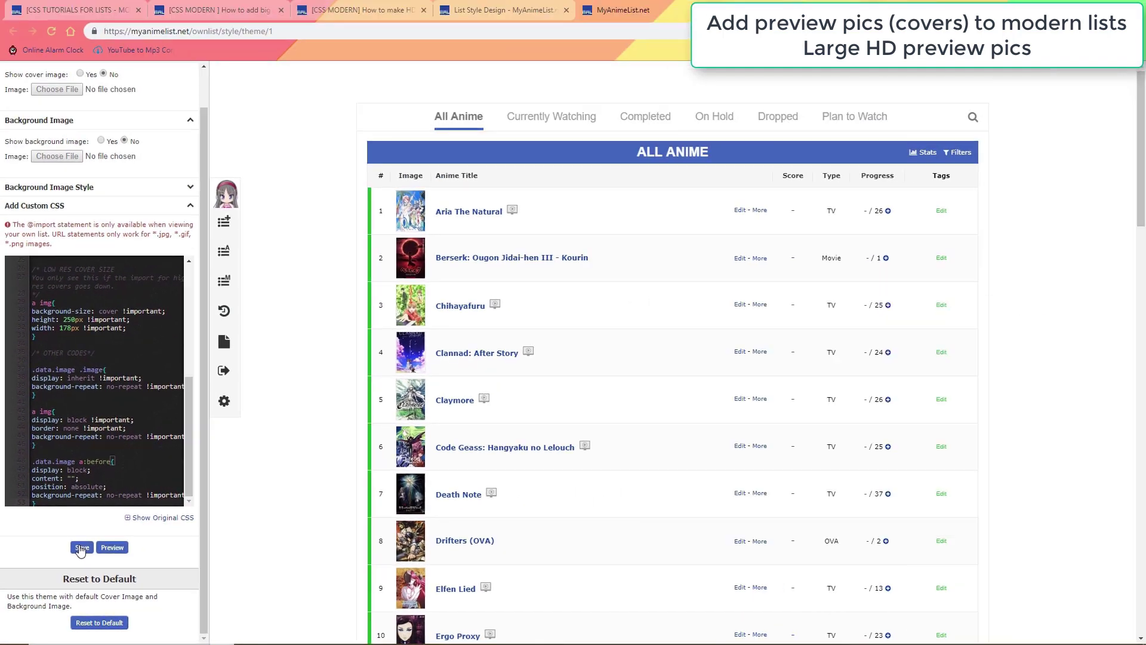
{"action": "left_click", "coordinate": [128, 494]}
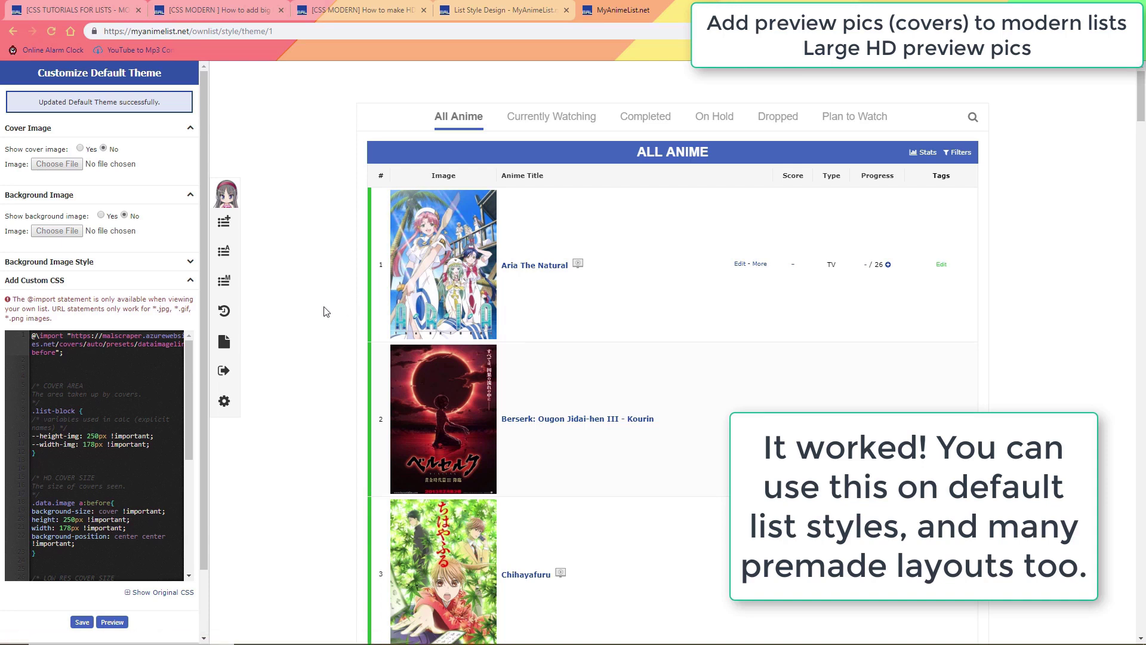
- Scroll down the anime list to check the large HD covers
{"action": "scroll", "coordinate": [353, 342], "scroll_direction": "down", "scroll_amount": 20}
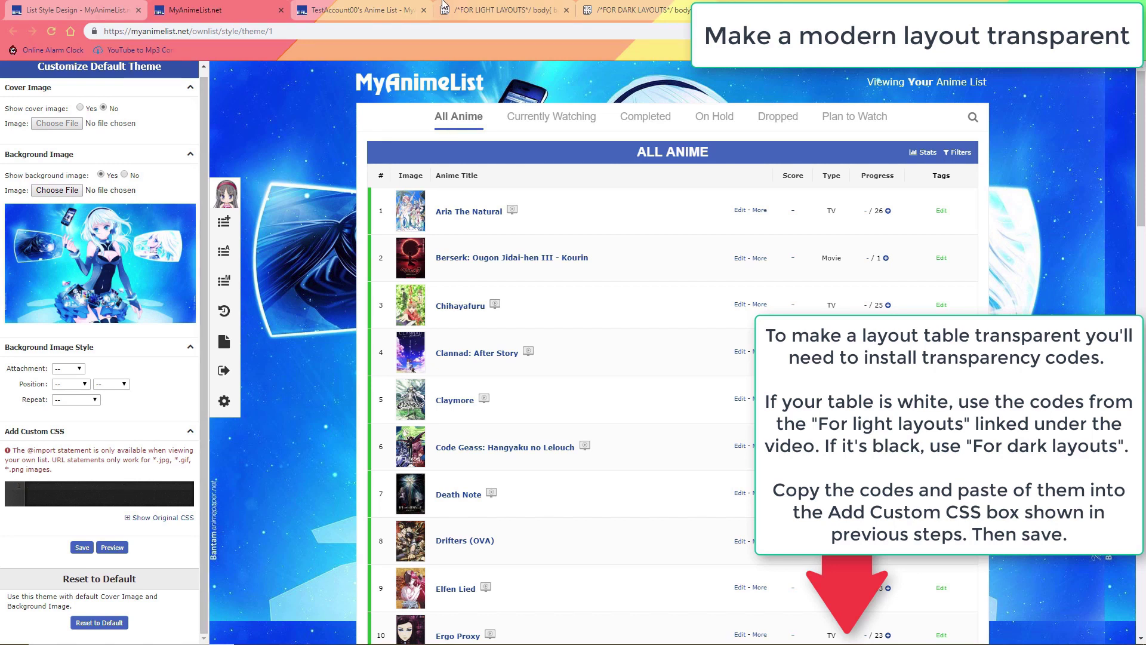
- Copy all the RAW Paste Data from the FOR LIGHT LAYOUTS Pastebin page
{"action": "left_click", "coordinate": [499, 9]}
{"action": "scroll", "coordinate": [173, 345], "scroll_direction": "down", "scroll_amount": 7}
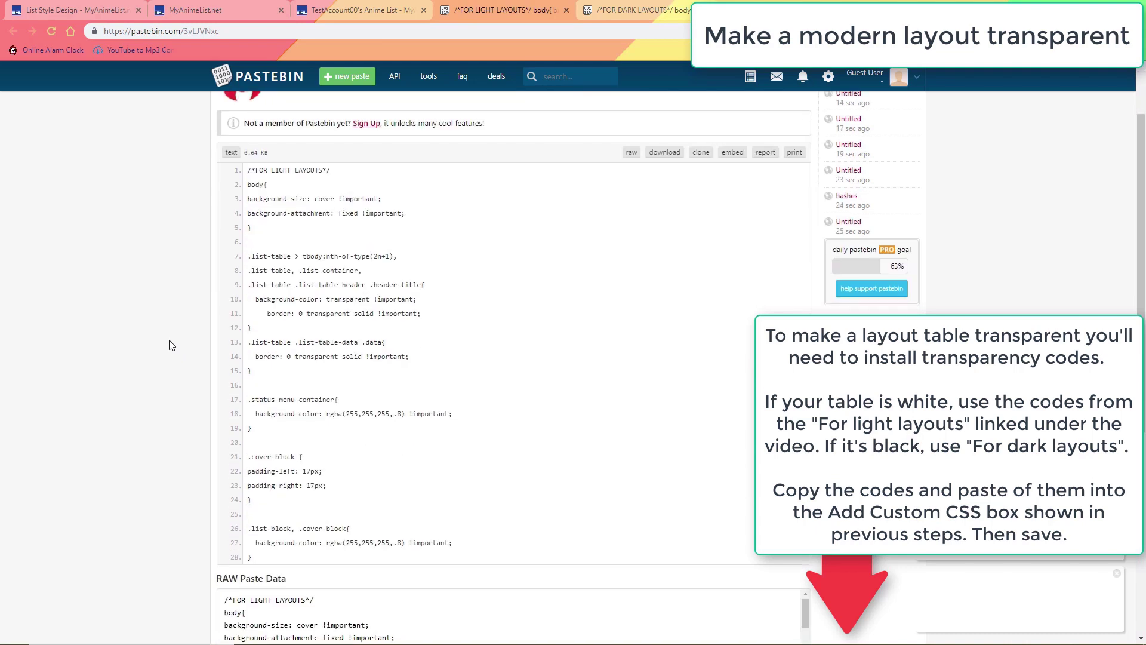
{"action": "left_click", "coordinate": [349, 284]}
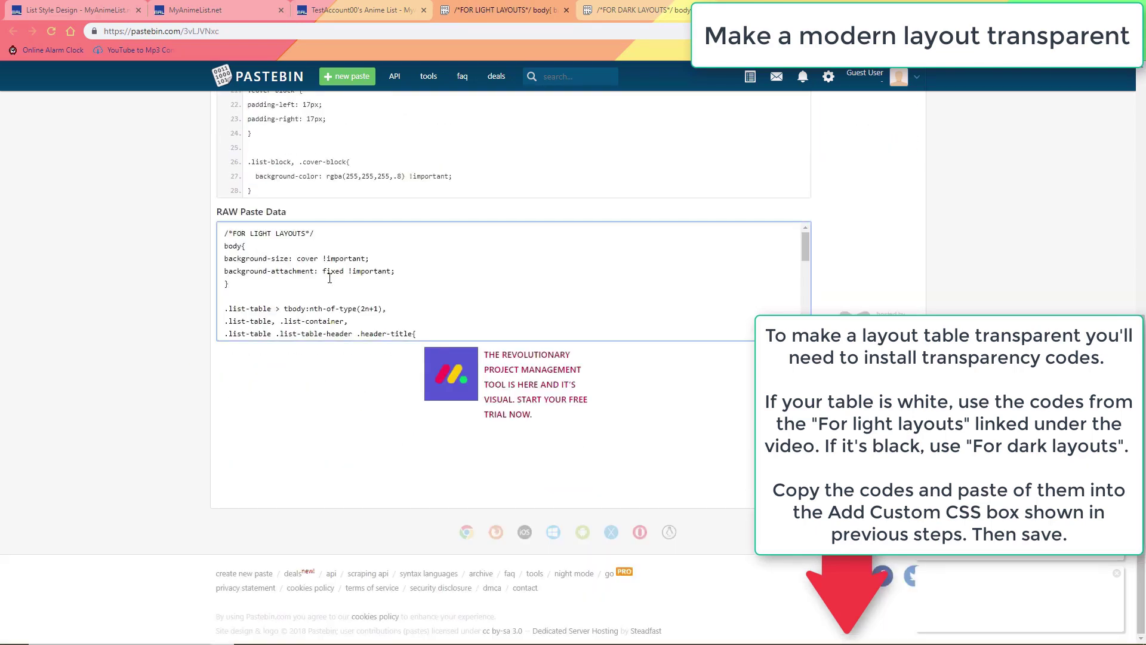
{"action": "left_click_drag", "start_coordinate": [220, 229], "coordinate": [474, 317]}
{"action": "right_click", "coordinate": [311, 305]}
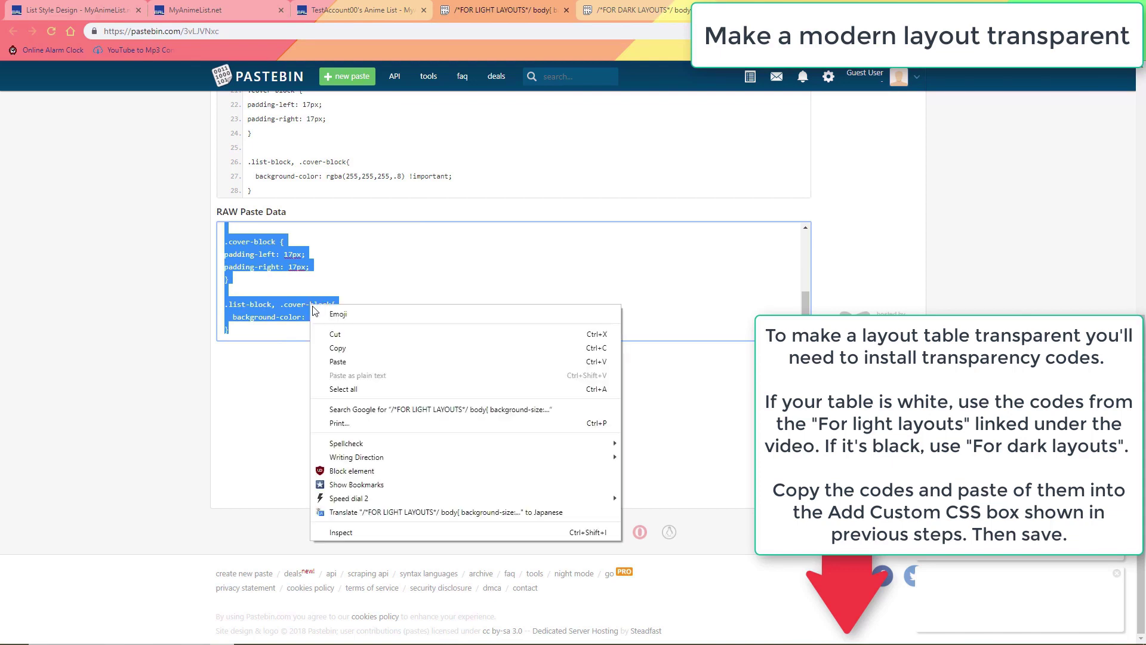
{"action": "left_click", "coordinate": [338, 349]}
- Paste the transparency CSS into Add Custom CSS and save the Default Theme
{"action": "left_click", "coordinate": [235, 10]}
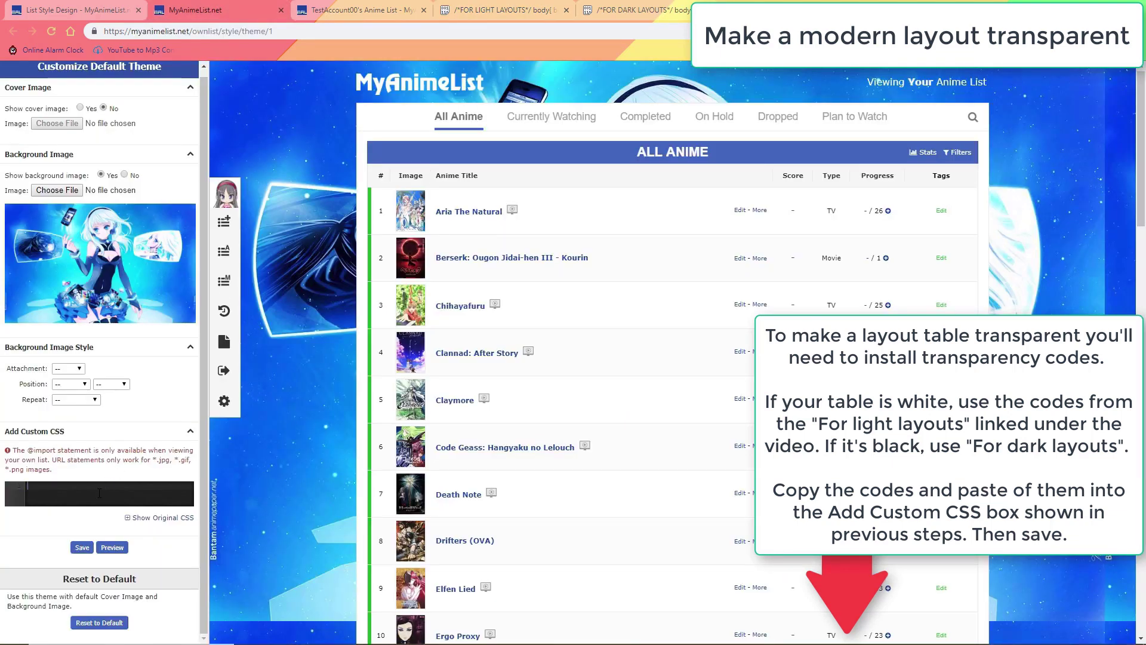
{"action": "key", "text": "ctrl+v"}
{"action": "scroll", "coordinate": [101, 538], "scroll_direction": "down", "scroll_amount": 3}
{"action": "scroll", "coordinate": [102, 418], "scroll_direction": "up", "scroll_amount": 10}
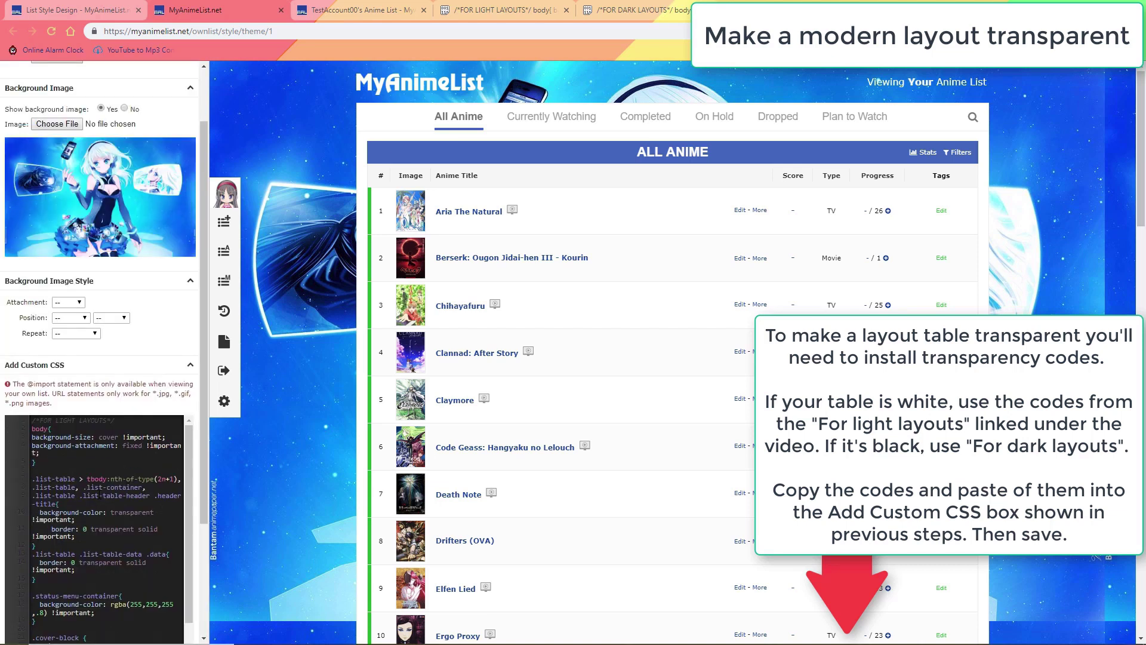
{"action": "scroll", "coordinate": [155, 442], "scroll_direction": "down", "scroll_amount": 4}
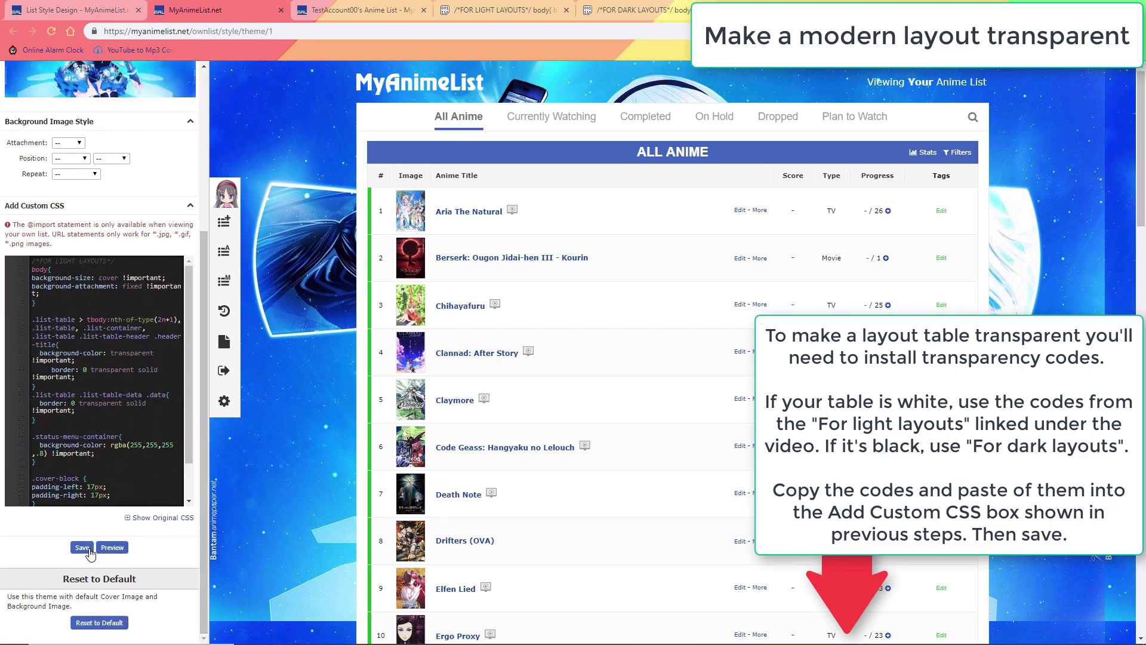
{"action": "left_click", "coordinate": [84, 548]}
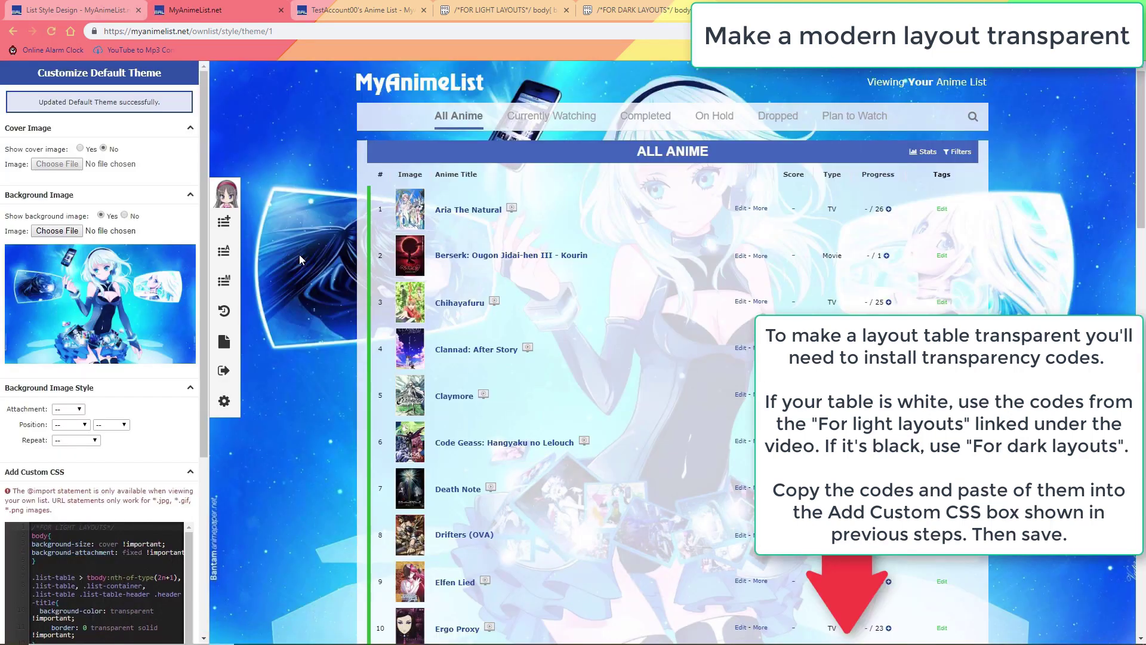
- Reload the anime list page so it shows the transparent table
{"action": "scroll", "coordinate": [296, 242], "scroll_direction": "down", "scroll_amount": 2}
{"action": "scroll", "coordinate": [295, 242], "scroll_direction": "down", "scroll_amount": 3}
{"action": "scroll", "coordinate": [257, 287], "scroll_direction": "up", "scroll_amount": 8}
{"action": "left_click", "coordinate": [358, 10]}
{"action": "key", "text": "F5"}
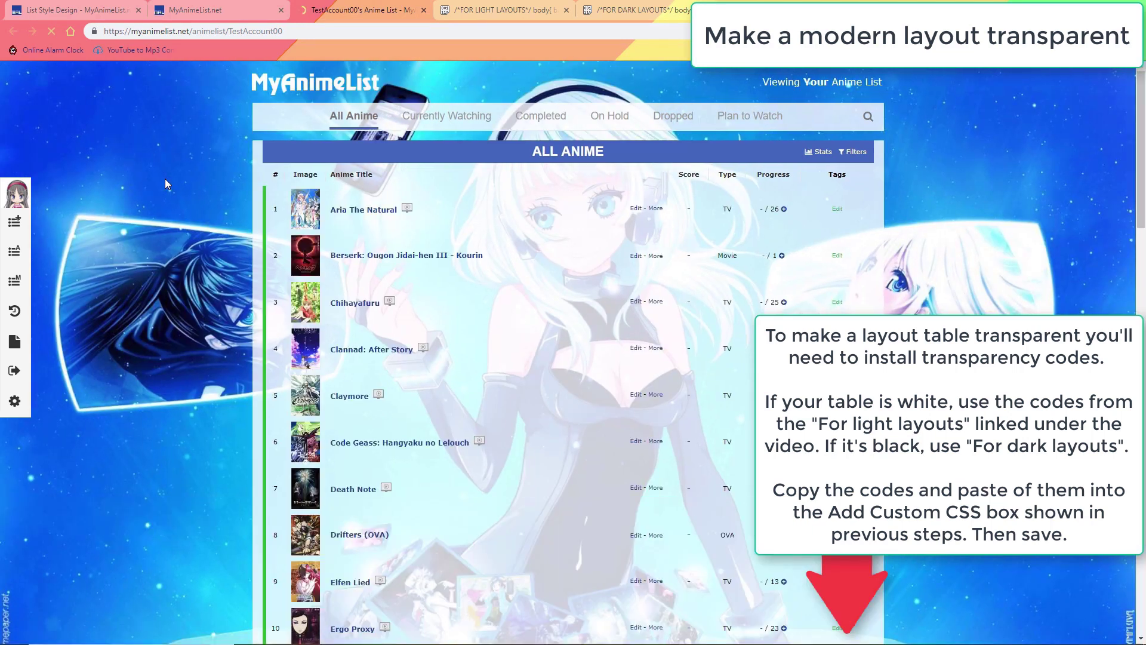
- Go back to the List Style Design page and scroll to Add Custom CSS
{"action": "left_click", "coordinate": [209, 9]}
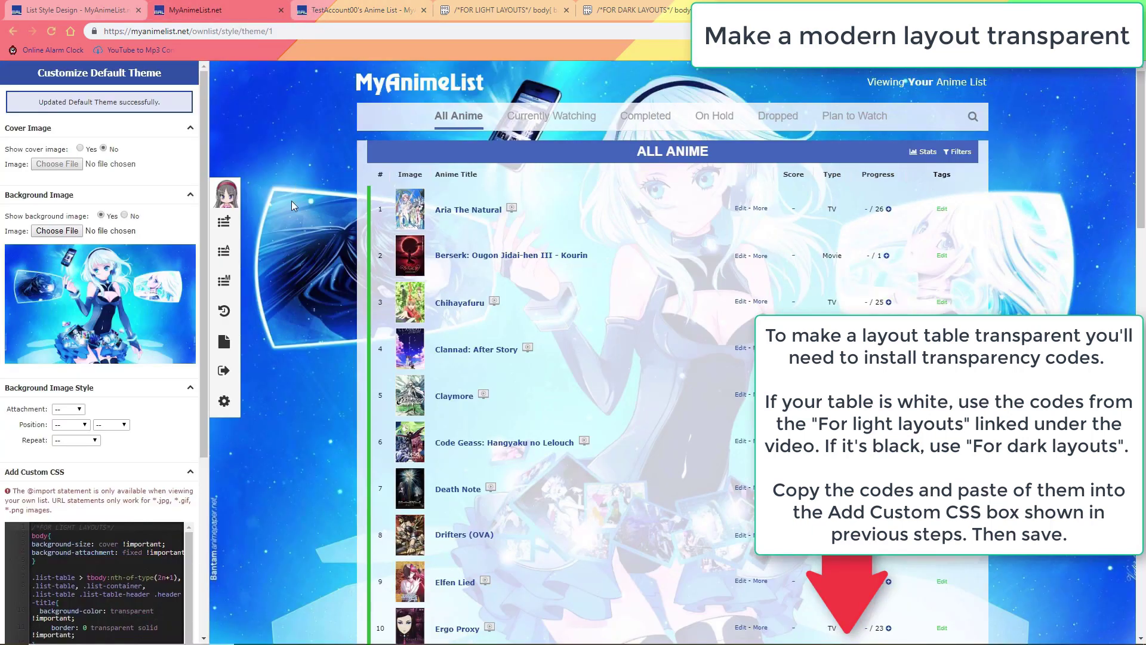
{"action": "scroll", "coordinate": [280, 359], "scroll_direction": "down", "scroll_amount": 15}
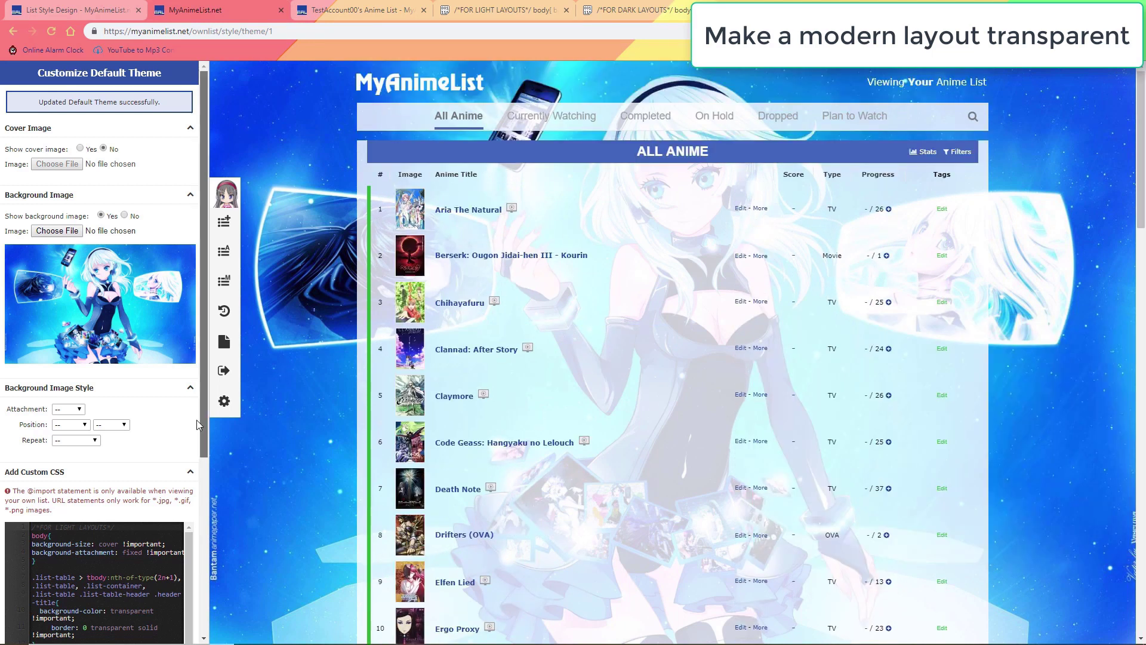
{"action": "scroll", "coordinate": [197, 424], "scroll_direction": "down", "scroll_amount": 5}
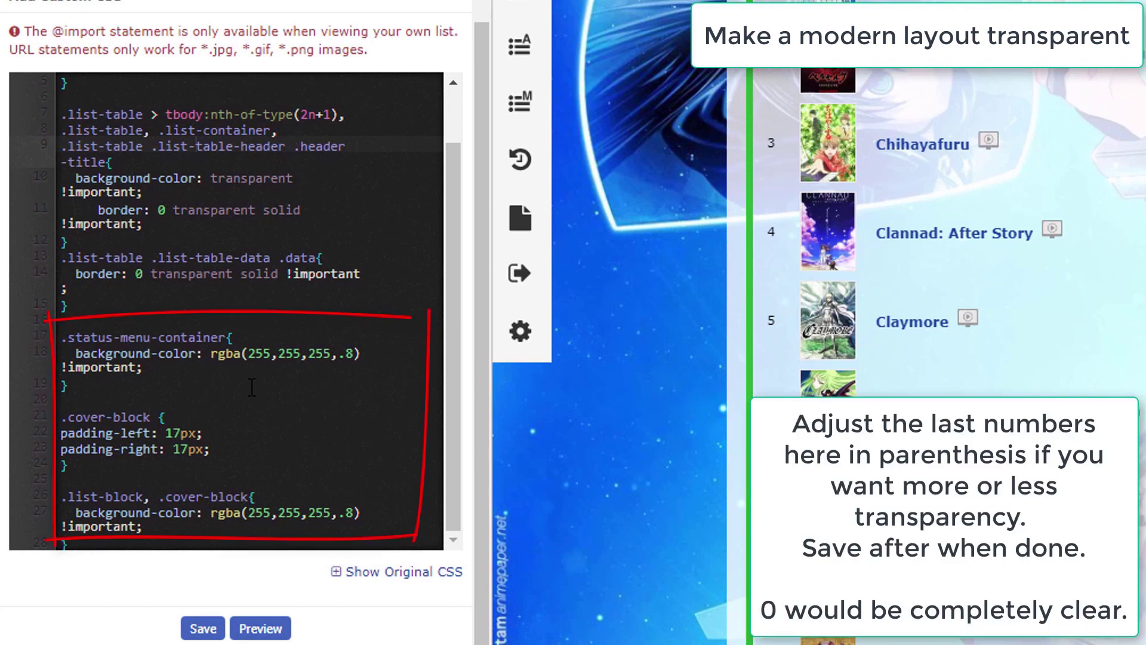
- Set the status menu and list block background opacity to .0 and save
{"action": "left_click", "coordinate": [355, 353]}
{"action": "key", "text": "Down"}
{"action": "key", "text": "Down"}
{"action": "key", "text": "Down"}
{"action": "key", "text": "Down"}
{"action": "key", "text": "Down"}
{"action": "key", "text": "Down"}
{"action": "key", "text": "Down"}
{"action": "key", "text": "Down"}
{"action": "key", "text": "Down"}
{"action": "key", "text": "Down"}
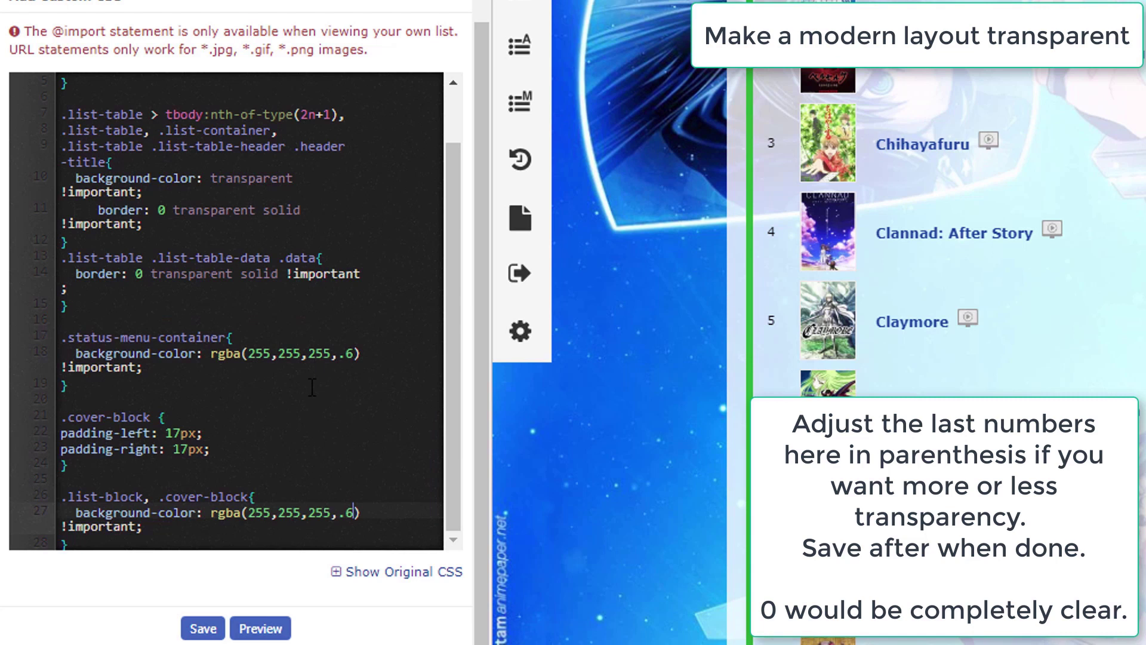
{"action": "left_click", "coordinate": [203, 628]}
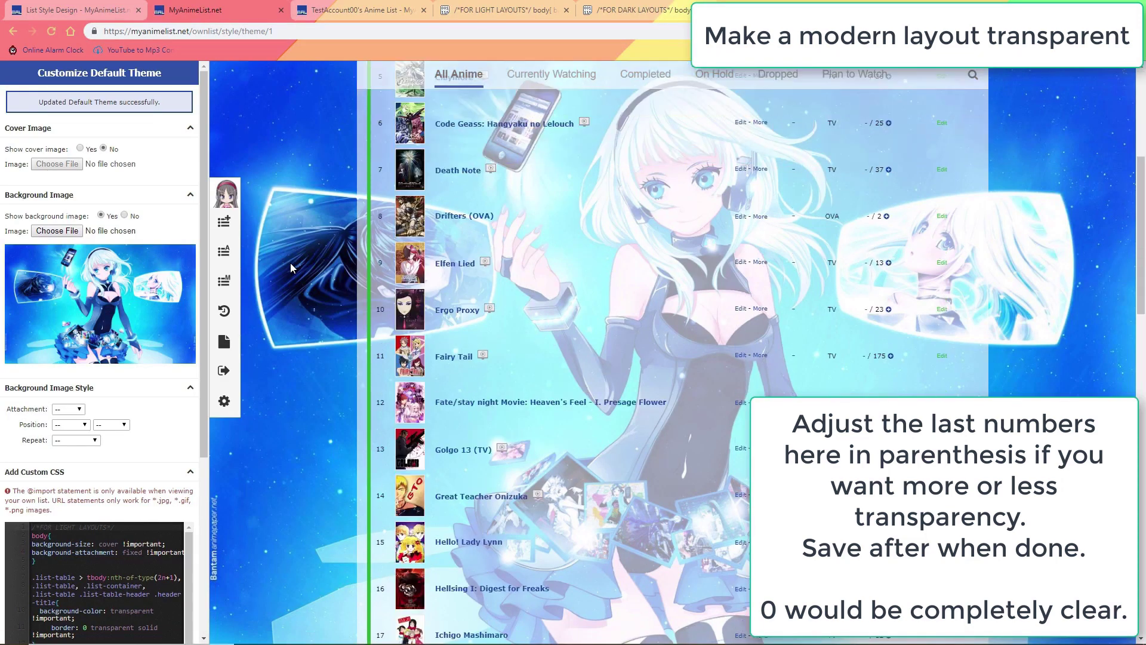
- Change both background opacity values to .4 and save the custom CSS
{"action": "scroll", "coordinate": [278, 273], "scroll_direction": "down", "scroll_amount": 7}
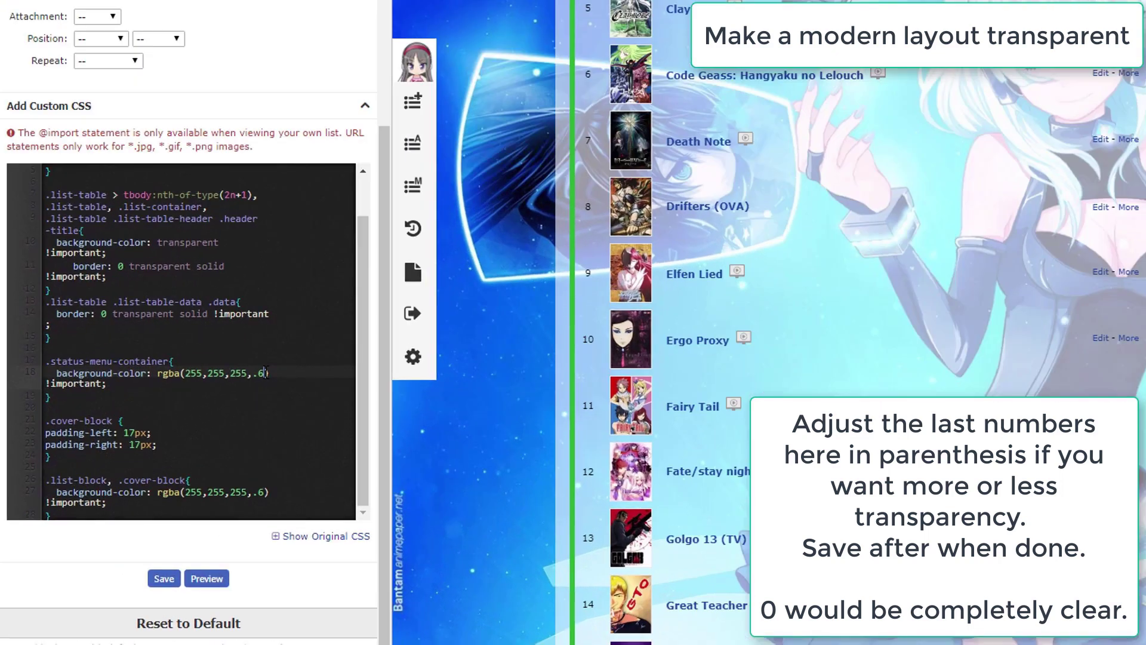
{"action": "key", "text": "BackSpace"}
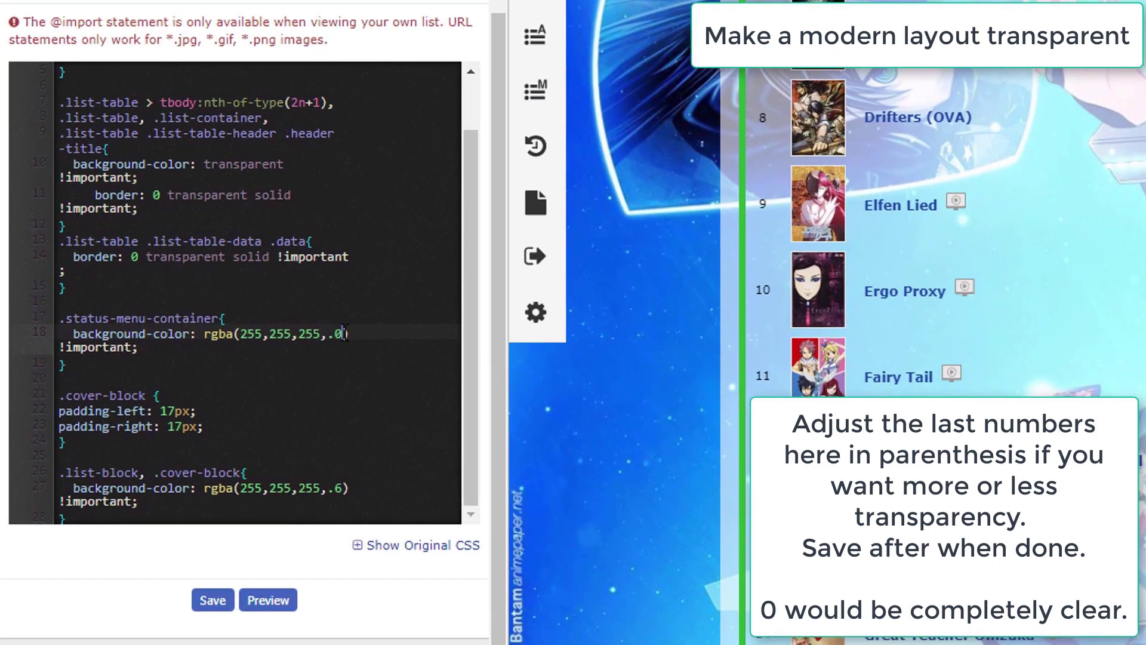
{"action": "key", "text": "Down"}
{"action": "key", "text": "Down"}
{"action": "key", "text": "Down"}
{"action": "key", "text": "Down"}
{"action": "key", "text": "Down"}
{"action": "key", "text": "Down"}
{"action": "key", "text": "Down"}
{"action": "key", "text": "Down"}
{"action": "key", "text": "Down"}
{"action": "key", "text": "Down"}
{"action": "key", "text": "Down"}
{"action": "key", "text": "Down"}
{"action": "key", "text": "Up"}
{"action": "key", "text": "Up"}
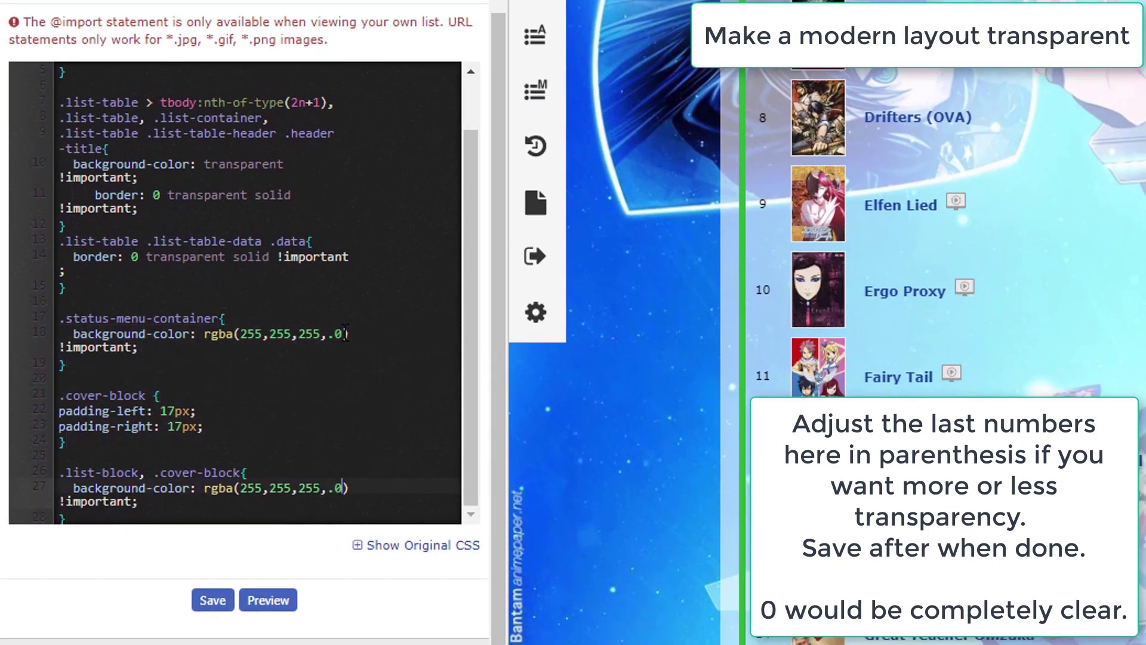
{"action": "left_click", "coordinate": [213, 600]}
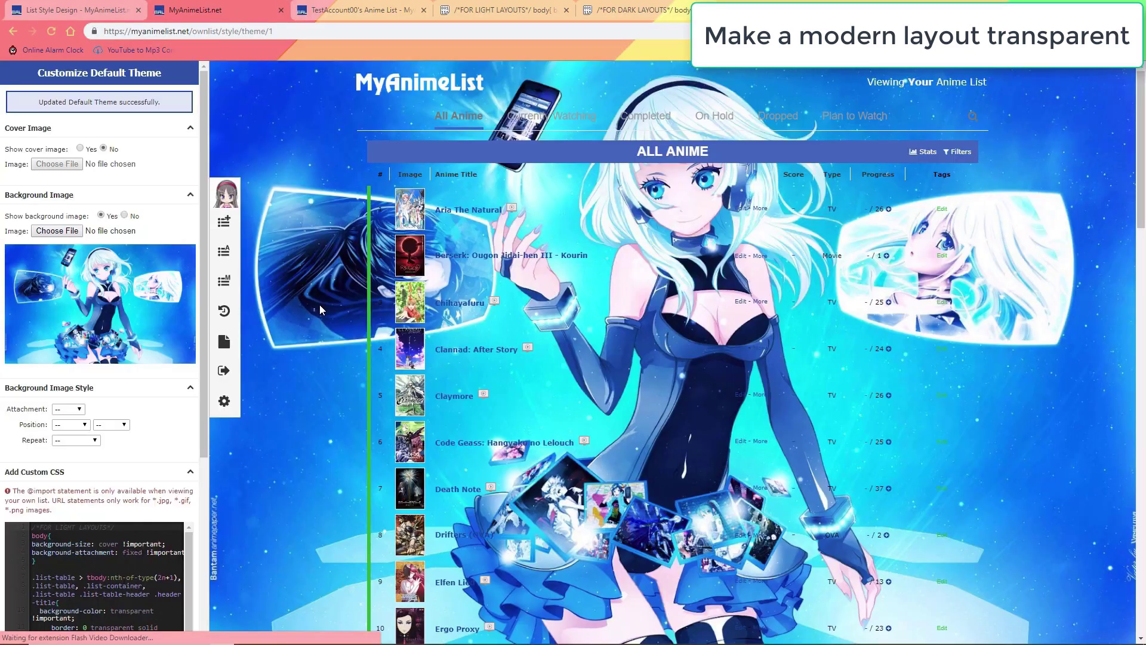
{"action": "scroll", "coordinate": [320, 305], "scroll_direction": "down", "scroll_amount": 7}
{"action": "scroll", "coordinate": [321, 310], "scroll_direction": "down", "scroll_amount": 10}
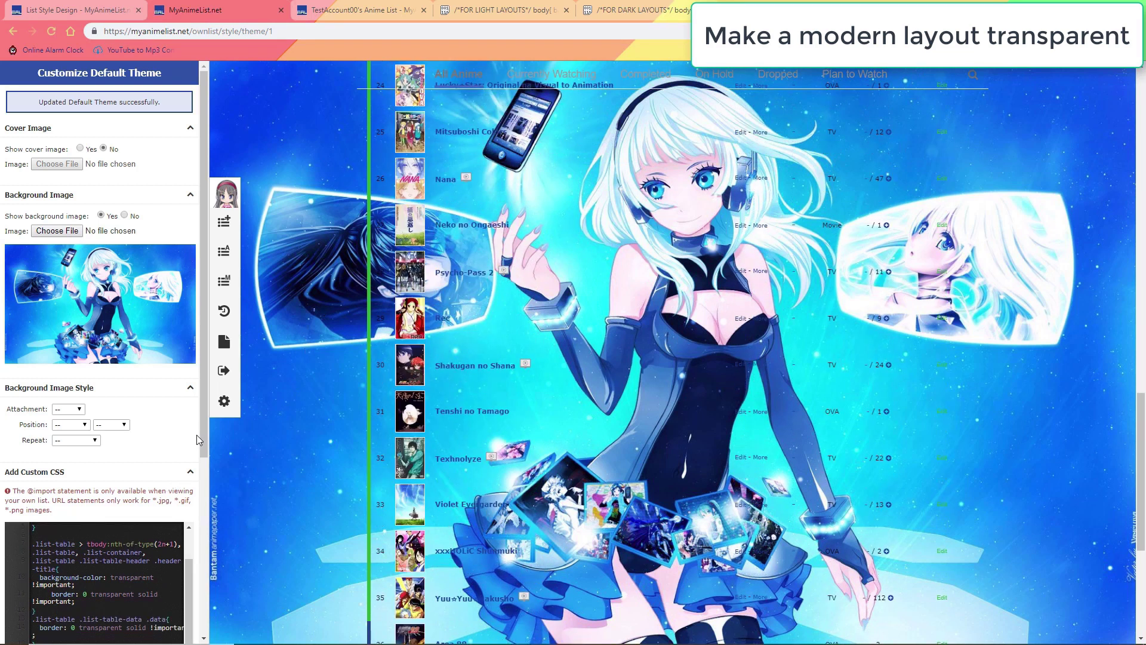
{"action": "scroll", "coordinate": [132, 390], "scroll_direction": "down", "scroll_amount": 5}
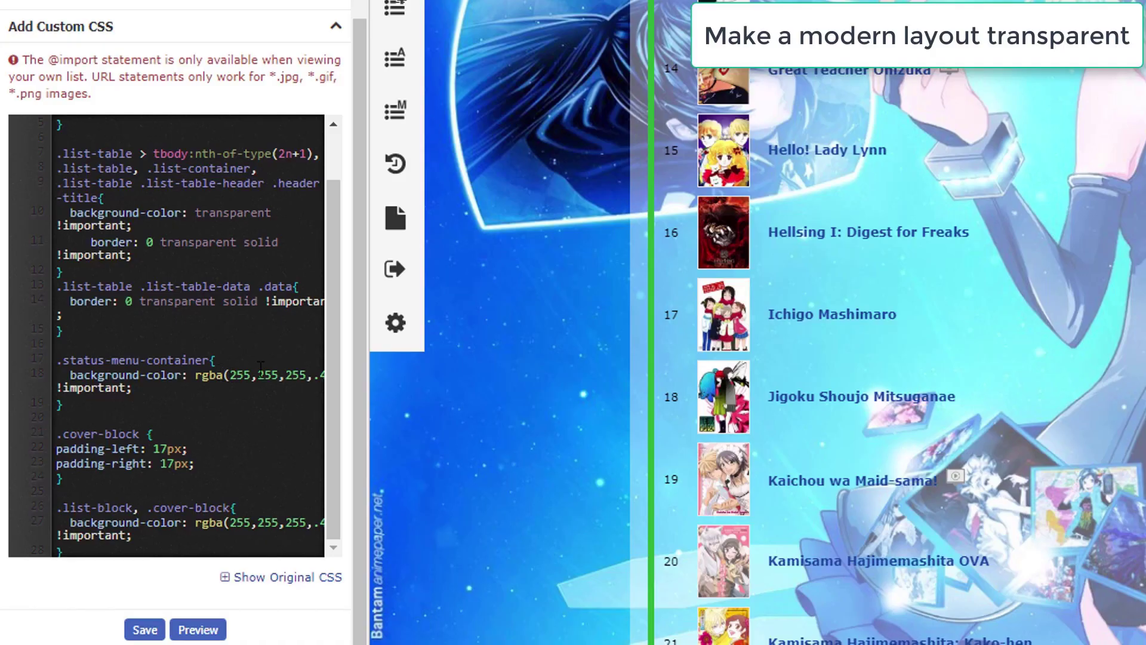
{"action": "left_click_drag", "start_coordinate": [368, 493], "coordinate": [501, 496]}
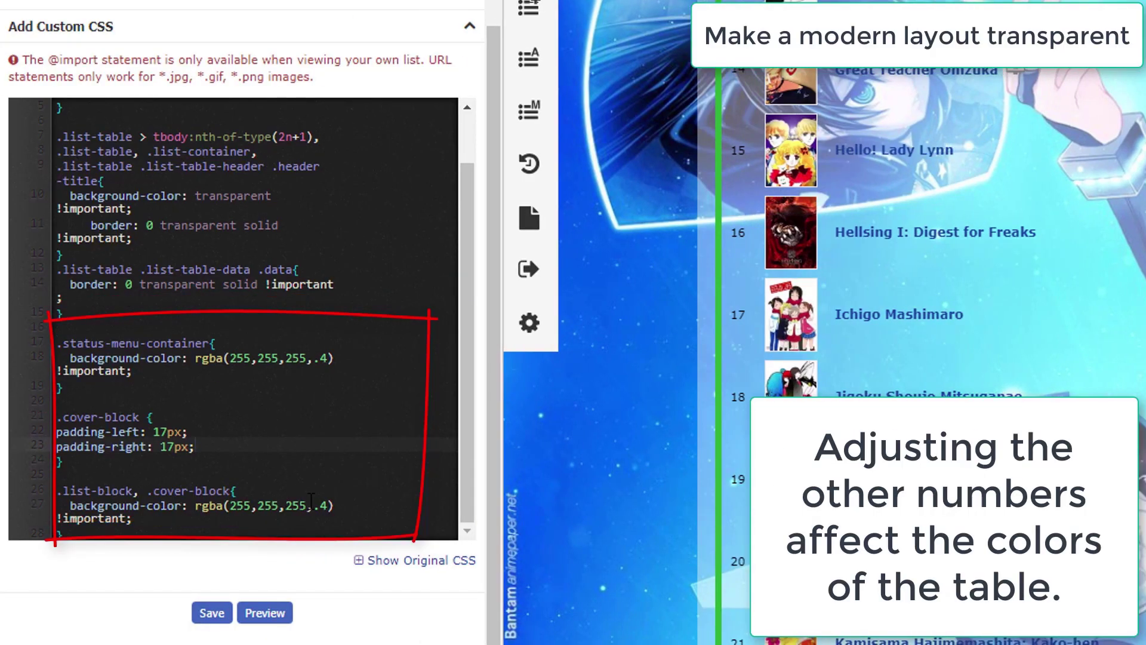
- Change the list block background colour to rgba(255,0,0,.4)
{"action": "left_click", "coordinate": [308, 505]}
{"action": "key", "text": "BackSpace"}
{"action": "key", "text": "BackSpace"}
{"action": "key", "text": "BackSpace"}
{"action": "type", "text": "0"}
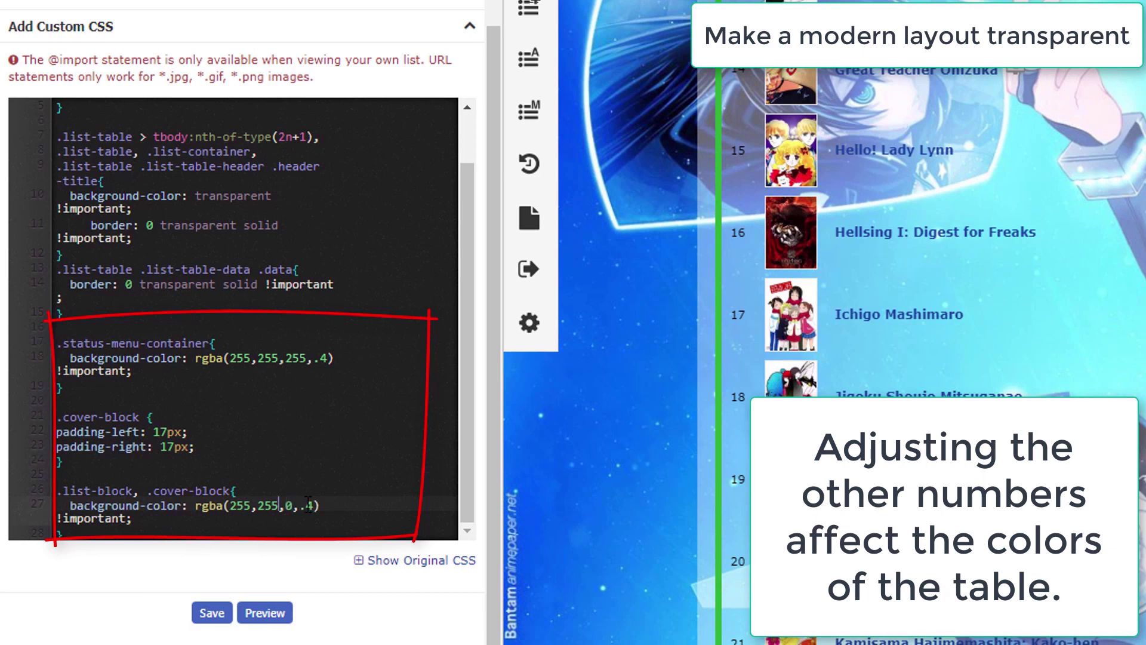
{"action": "key", "text": "BackSpace"}
{"action": "key", "text": "BackSpace"}
{"action": "key", "text": "BackSpace"}
{"action": "type", "text": "0"}
- Change the status menu background to rgba(255,0,0,.4) and save the red tint
{"action": "key", "text": "Up"}
{"action": "key", "text": "Up"}
{"action": "key", "text": "Up"}
{"action": "key", "text": "Up"}
{"action": "key", "text": "Up"}
{"action": "key", "text": "Up"}
{"action": "key", "text": "Up"}
{"action": "key", "text": "Up"}
{"action": "key", "text": "Up"}
{"action": "key", "text": "Up"}
{"action": "key", "text": "Down"}
{"action": "key", "text": "Left"}
{"action": "key", "text": "Left"}
{"action": "key", "text": "Left"}
{"action": "key", "text": "Left"}
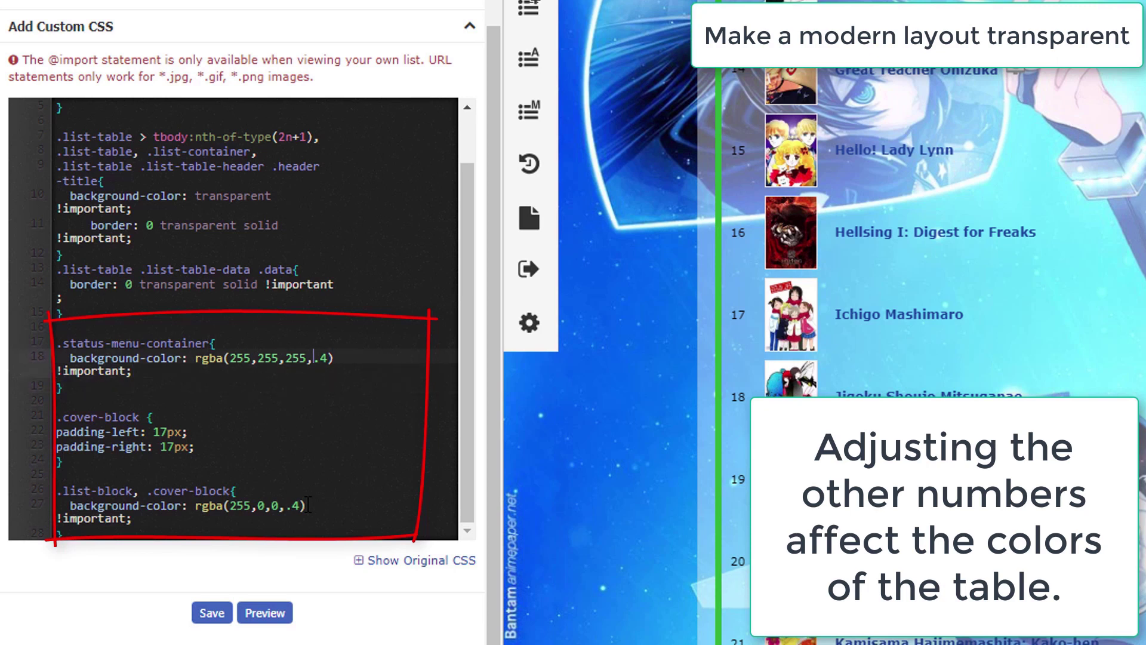
{"action": "key", "text": "Right"}
{"action": "key", "text": "BackSpace"}
{"action": "key", "text": "BackSpace"}
{"action": "key", "text": "BackSpace"}
{"action": "type", "text": "0"}
{"action": "key", "text": "BackSpace"}
{"action": "key", "text": "BackSpace"}
{"action": "key", "text": "BackSpace"}
{"action": "type", "text": "0"}
{"action": "left_click", "coordinate": [209, 614]}
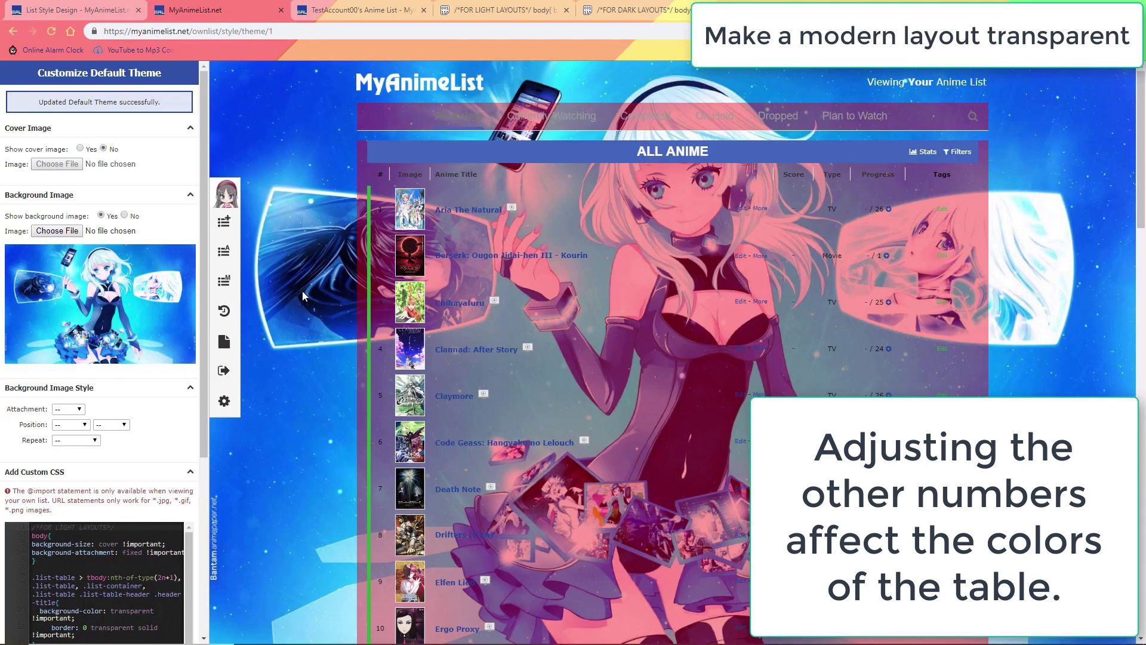
- Scroll through the red-tinted transparent list to review it
{"action": "scroll", "coordinate": [306, 305], "scroll_direction": "down", "scroll_amount": 15}
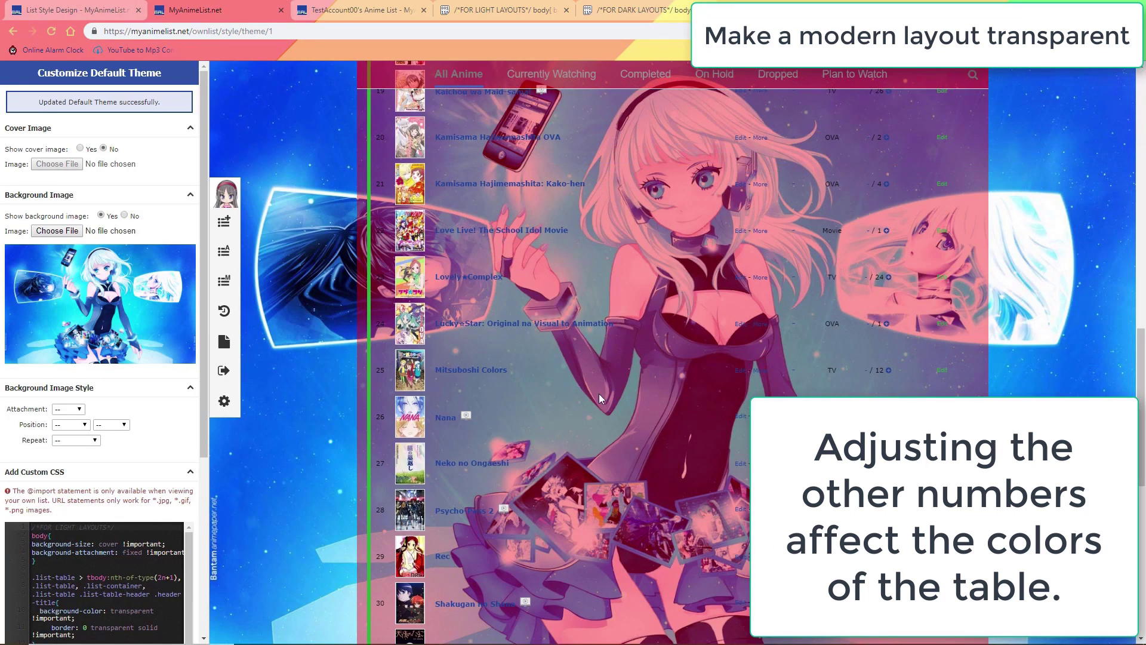
{"action": "scroll", "coordinate": [337, 407], "scroll_direction": "down", "scroll_amount": 3}
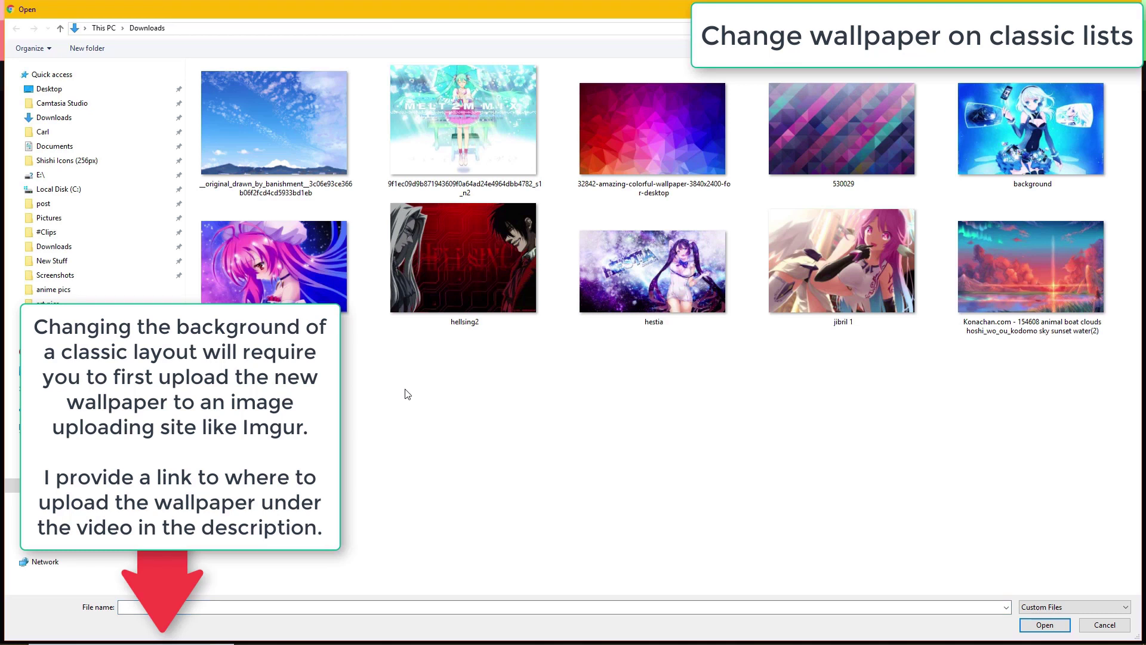
- Upload the 32842 polygon wallpaper from Downloads and copy its Imgur Share Link
{"action": "left_click", "coordinate": [669, 158]}
{"action": "double_click", "coordinate": [668, 158]}
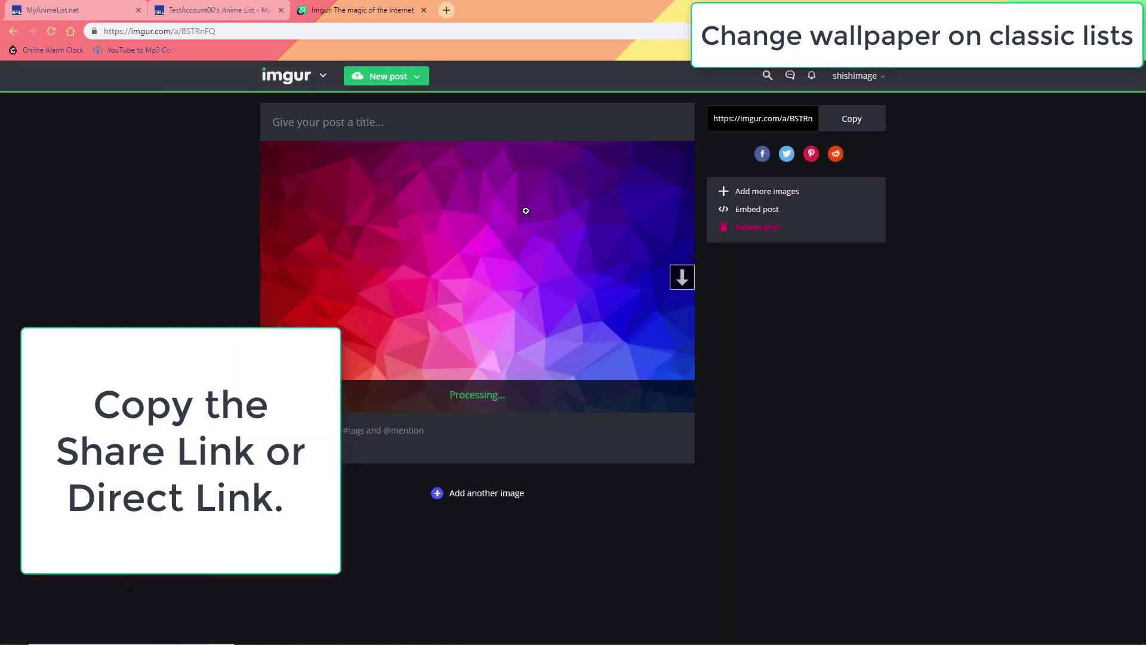
{"action": "left_click", "coordinate": [673, 162]}
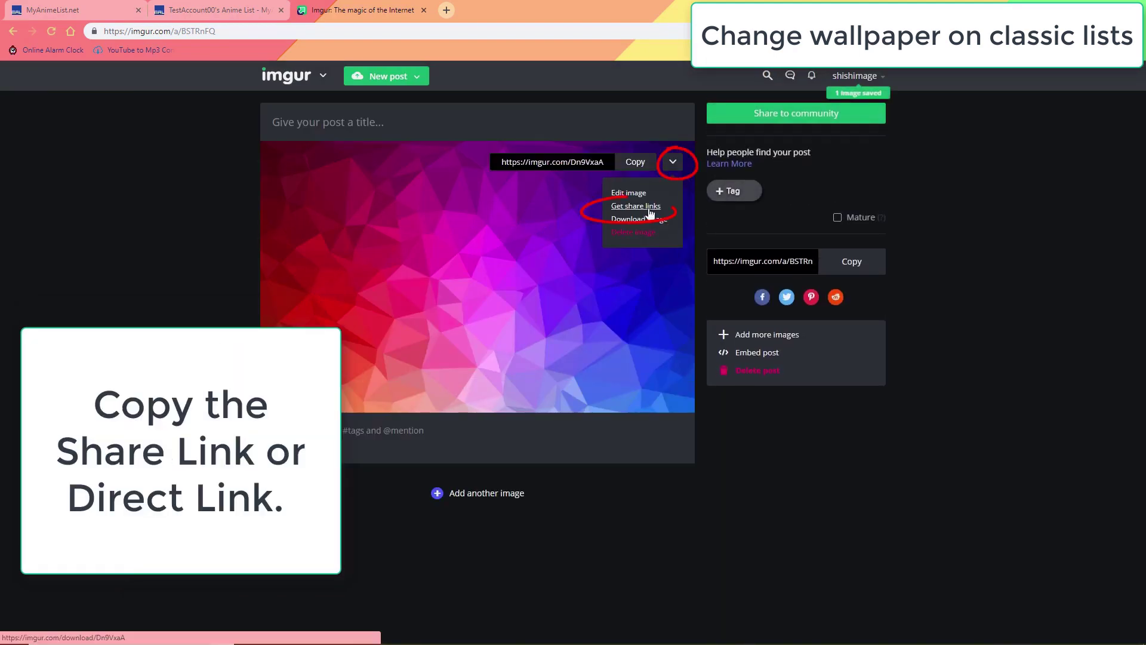
{"action": "left_click", "coordinate": [636, 206]}
{"action": "left_click", "coordinate": [541, 193]}
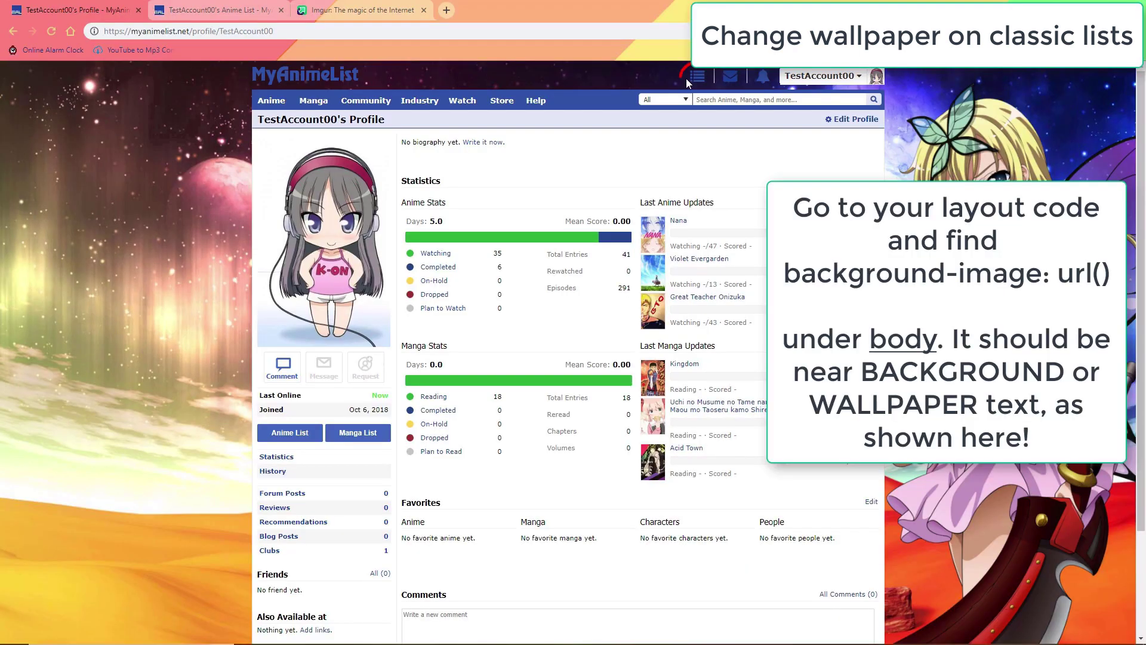
- Go through List Settings > List Style Design > Advanced CSS List Design to Style ID#472725
{"action": "left_click", "coordinate": [696, 77]}
{"action": "left_click", "coordinate": [707, 154]}
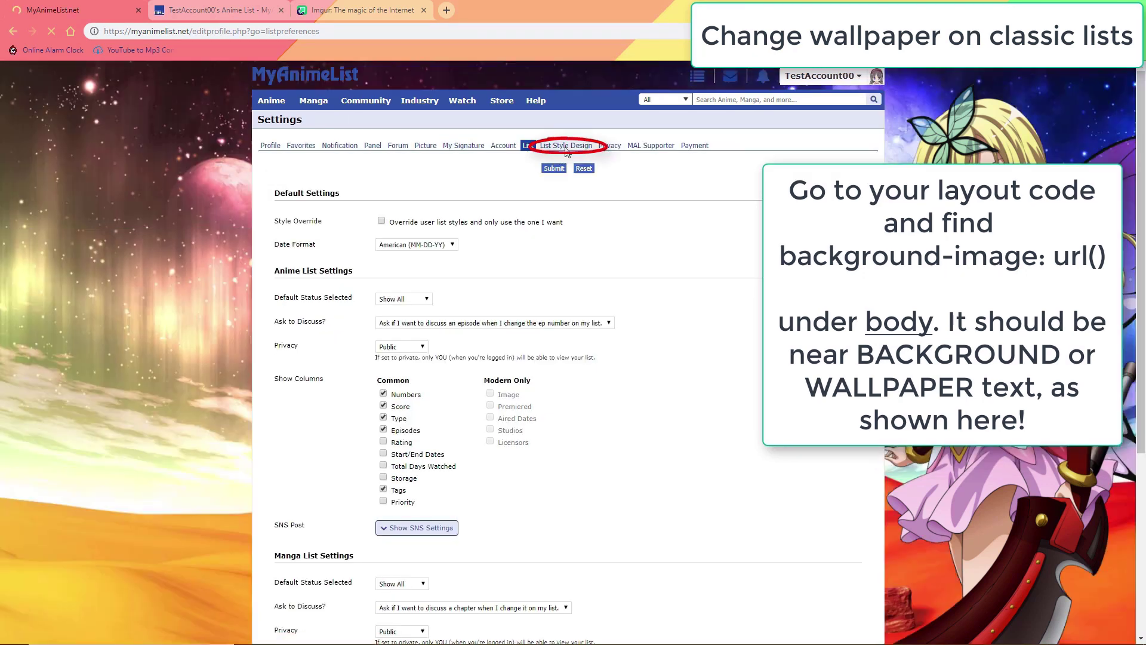
{"action": "left_click", "coordinate": [567, 148]}
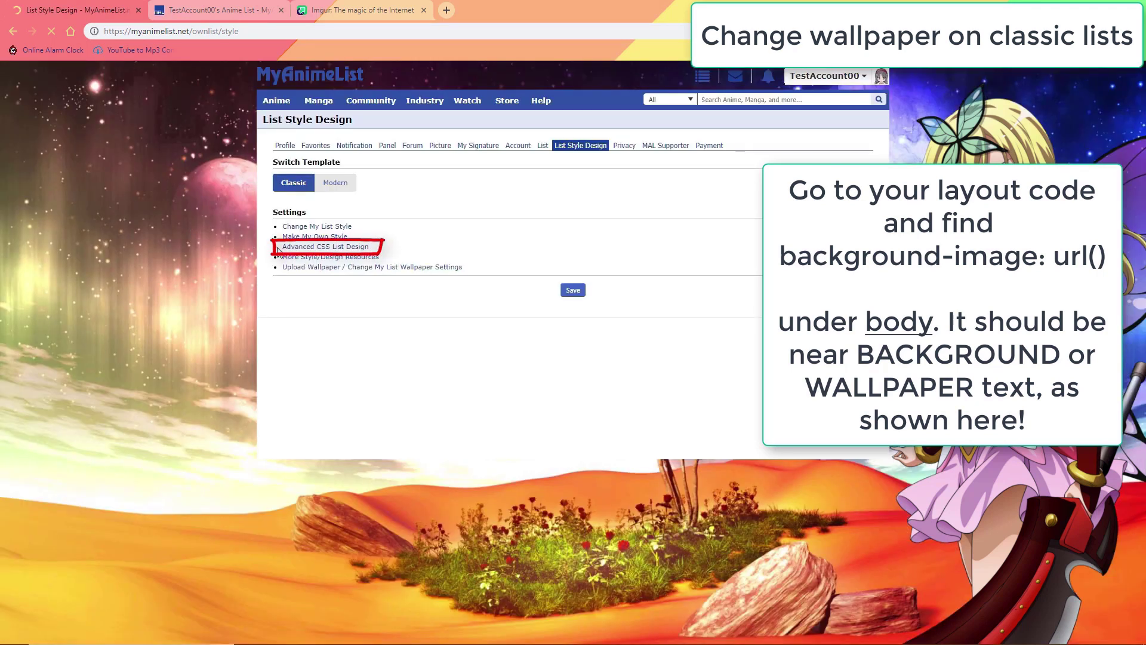
{"action": "left_click", "coordinate": [322, 248]}
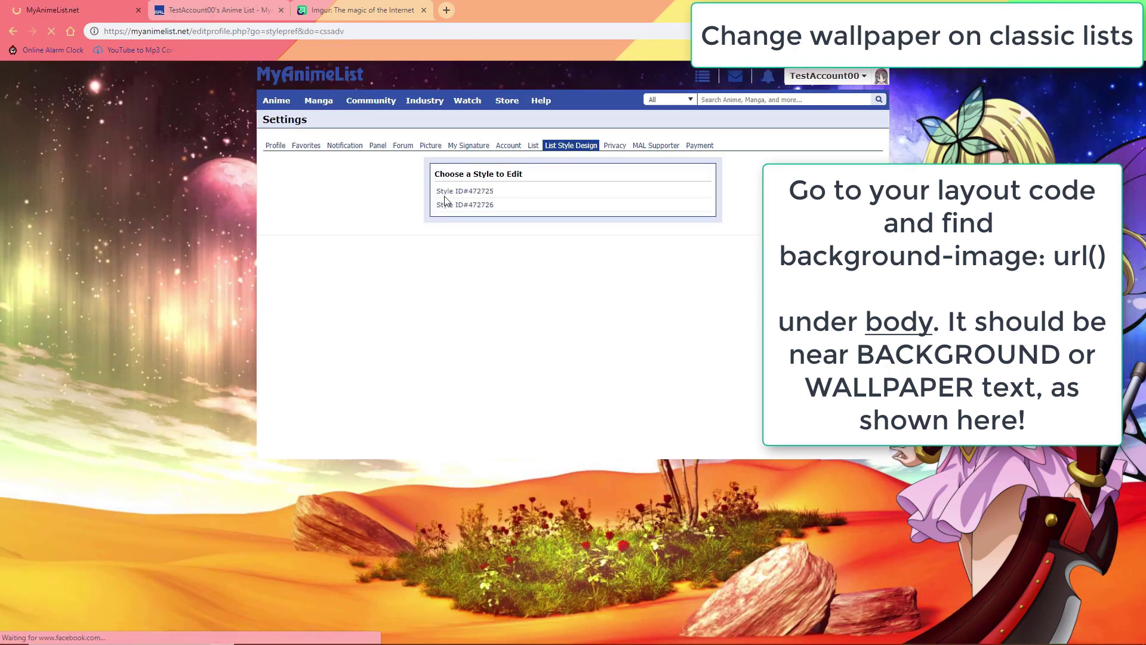
{"action": "left_click", "coordinate": [486, 192]}
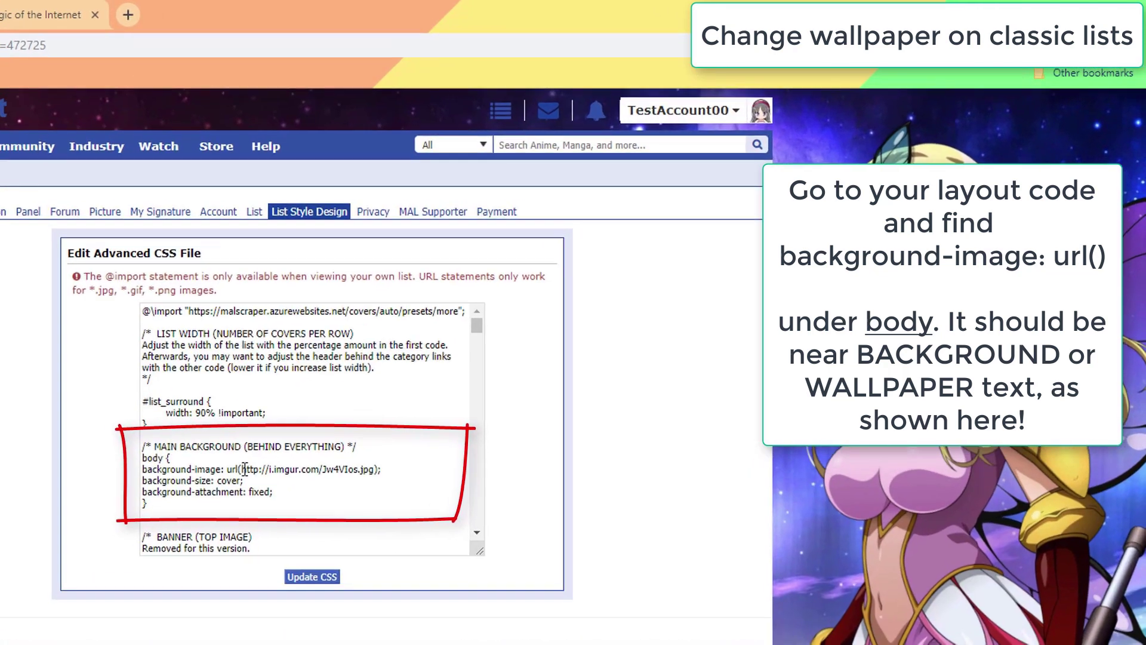
- Replace the background-image url() with the Imgur link plus .jpg and click Update CSS
{"action": "left_click_drag", "start_coordinate": [525, 323], "coordinate": [558, 329]}
{"action": "left_click_drag", "start_coordinate": [285, 481], "coordinate": [370, 470]}
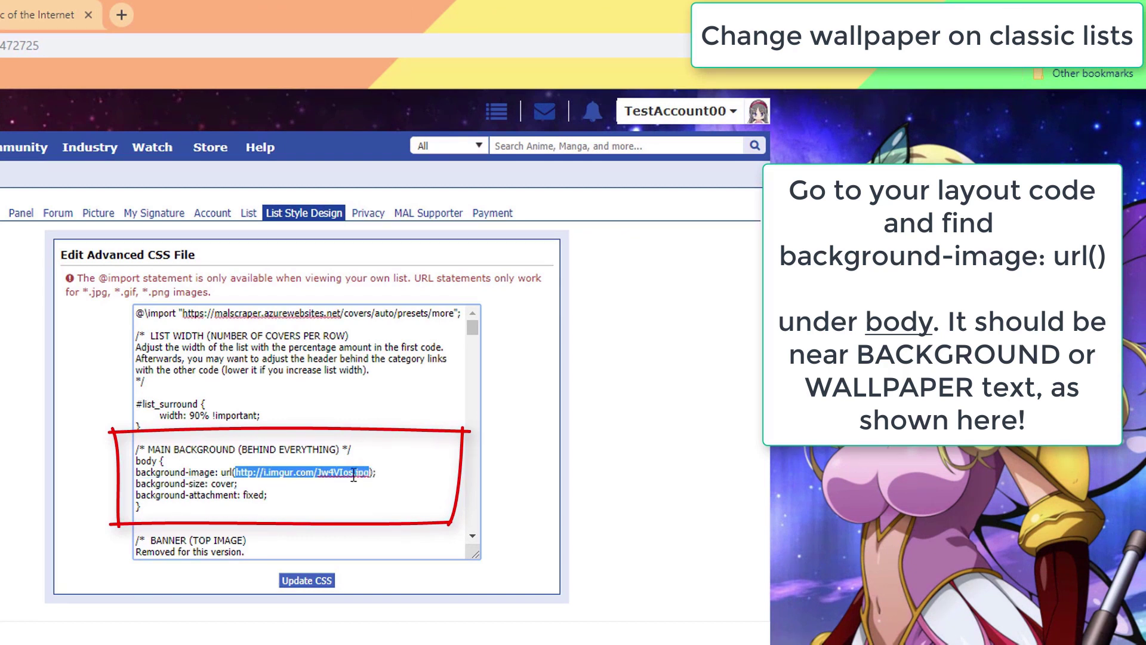
{"action": "key", "text": "ctrl+v"}
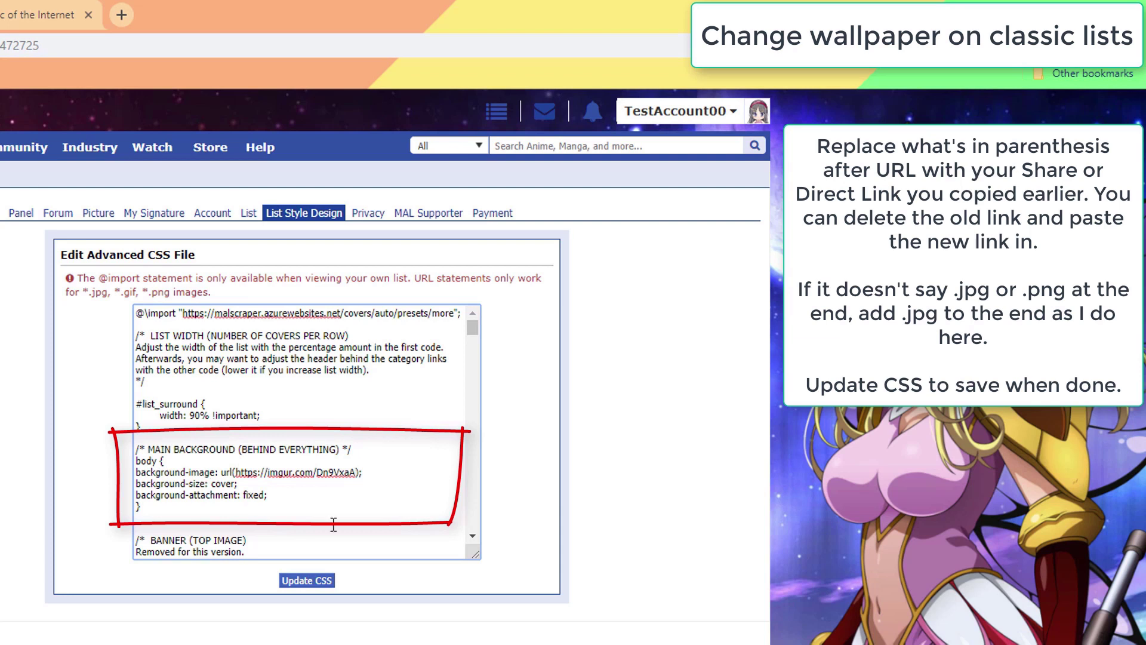
{"action": "left_click", "coordinate": [382, 497]}
{"action": "type", "text": ".jpg"}
{"action": "left_click", "coordinate": [307, 581]}
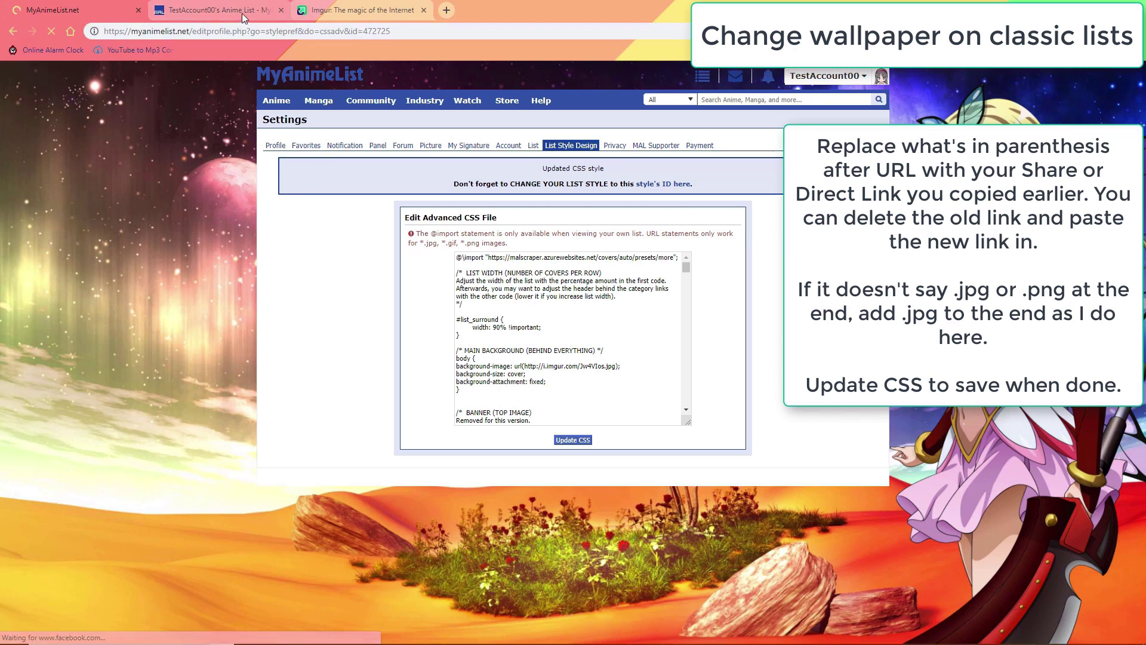
- Switch to TestAccount00's Anime List tab and scroll down to view the polygon wallpaper
{"action": "left_click", "coordinate": [242, 13]}
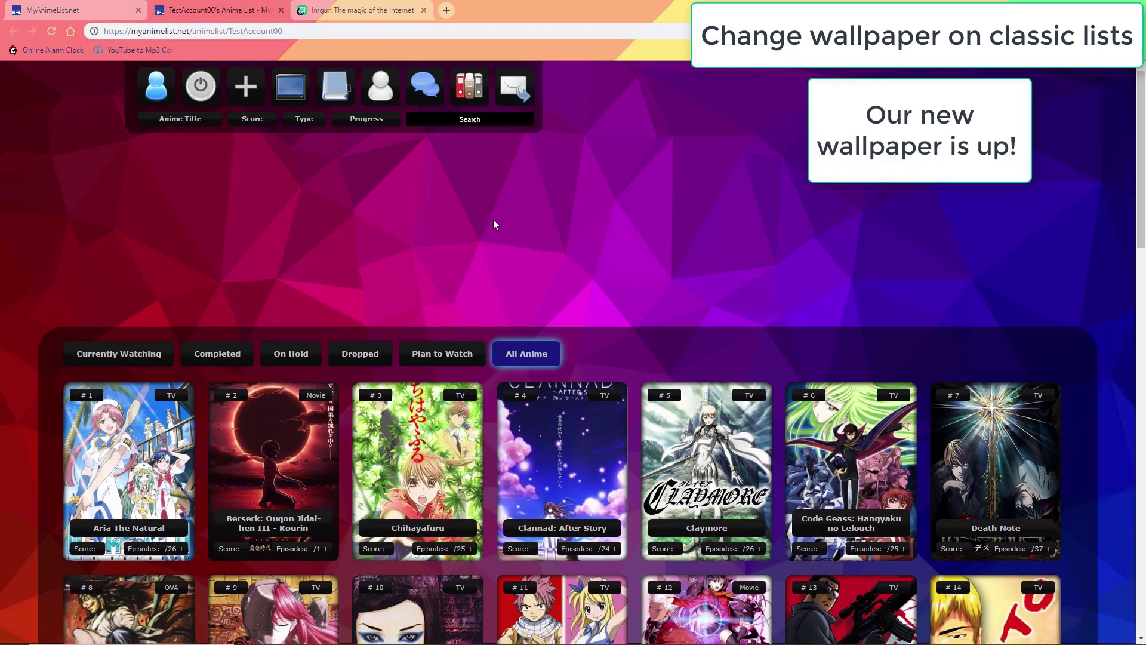
{"action": "scroll", "coordinate": [12, 251], "scroll_direction": "down", "scroll_amount": 9}
{"action": "scroll", "coordinate": [20, 243], "scroll_direction": "down", "scroll_amount": 10}
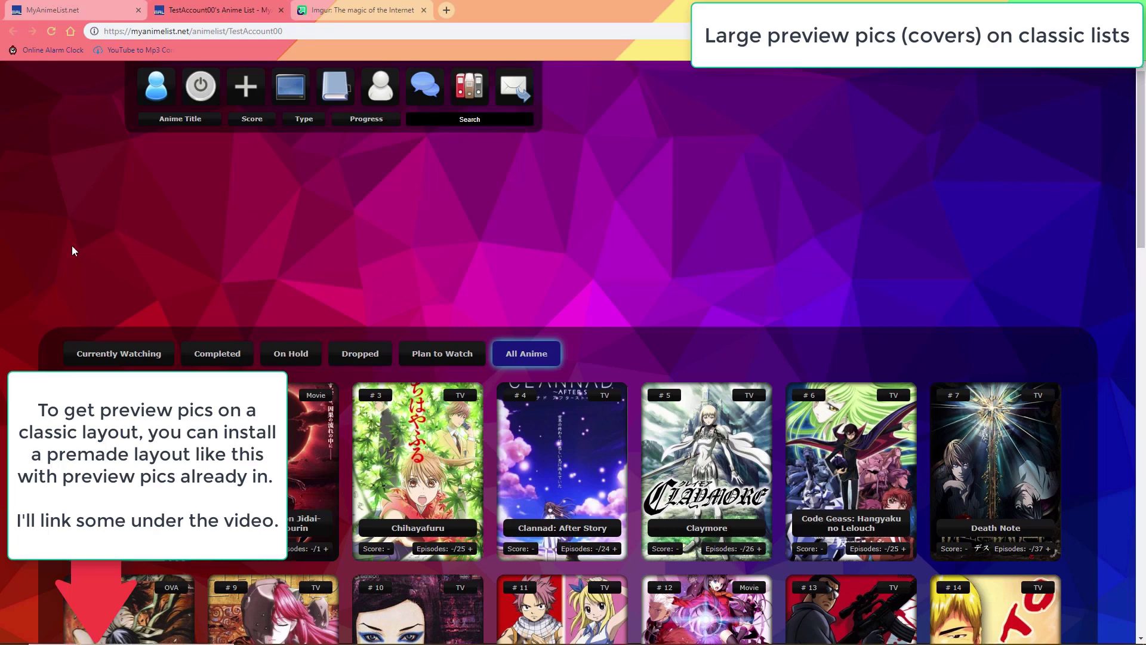
- Scroll the classic anime list down and back up to check the large cover previews over the polygon wallpaper
{"action": "scroll", "coordinate": [44, 266], "scroll_direction": "down", "scroll_amount": 9}
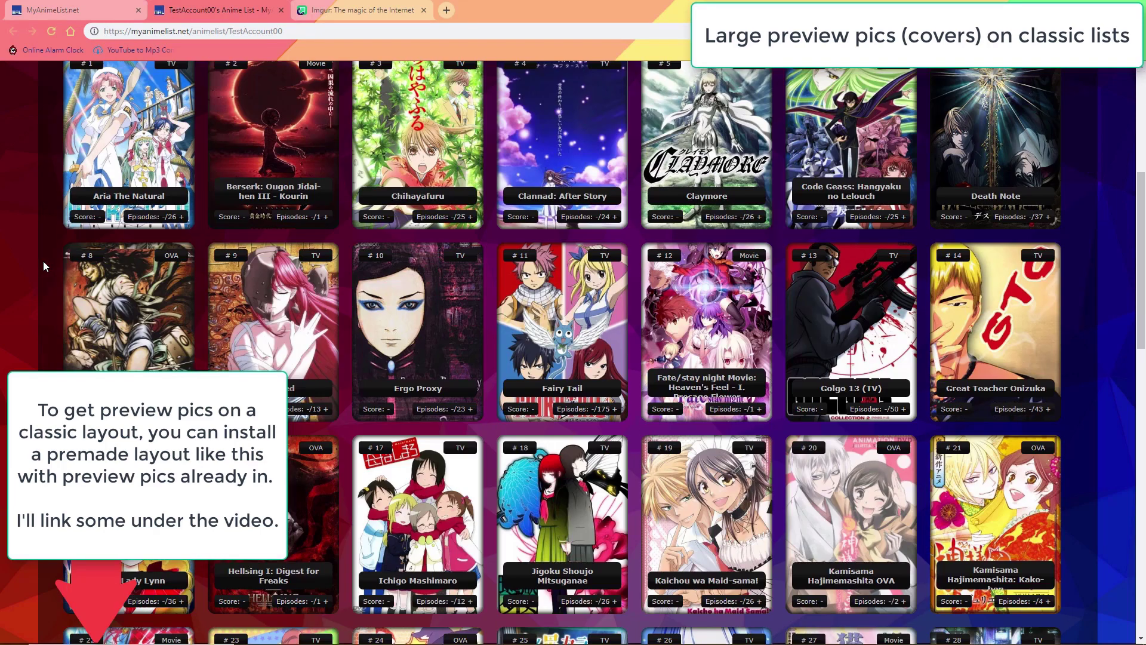
{"action": "scroll", "coordinate": [44, 267], "scroll_direction": "up", "scroll_amount": 5}
{"action": "scroll", "coordinate": [43, 267], "scroll_direction": "up", "scroll_amount": 4}
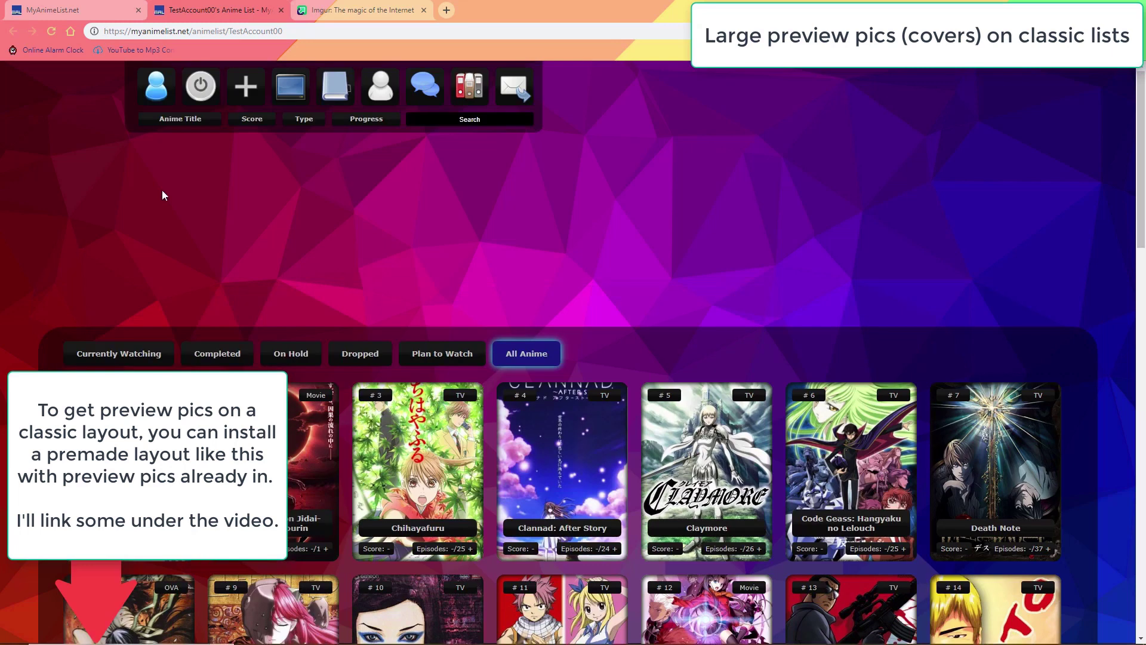